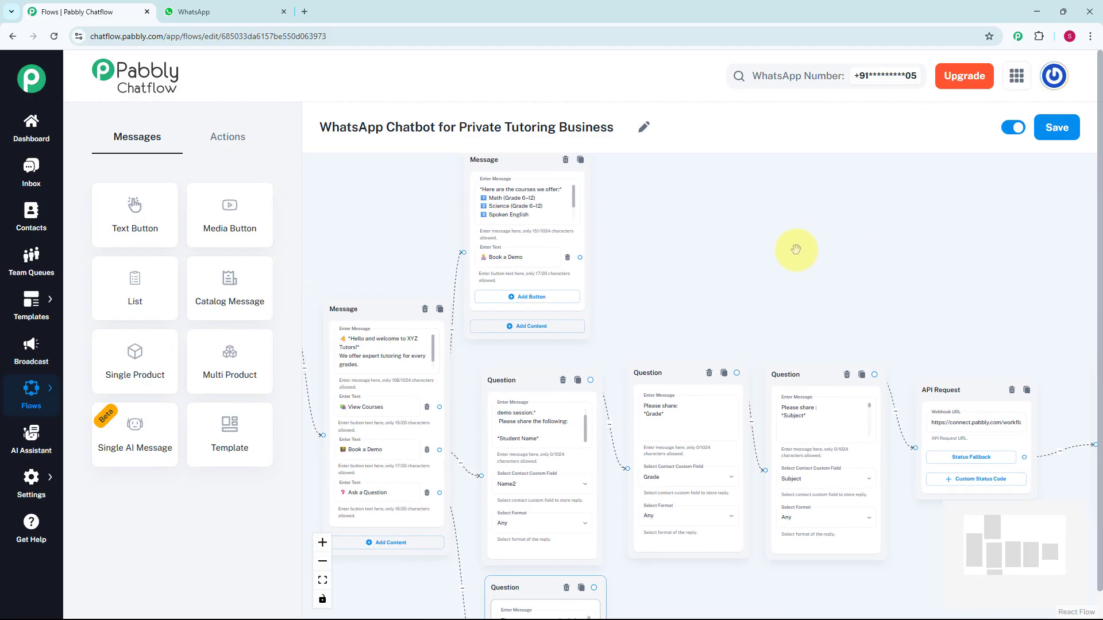
- Examine the finished private tutoring chatbot flow, from the start block through the course, demo booking and question branches
left_click_drag(793, 246, 789, 206)
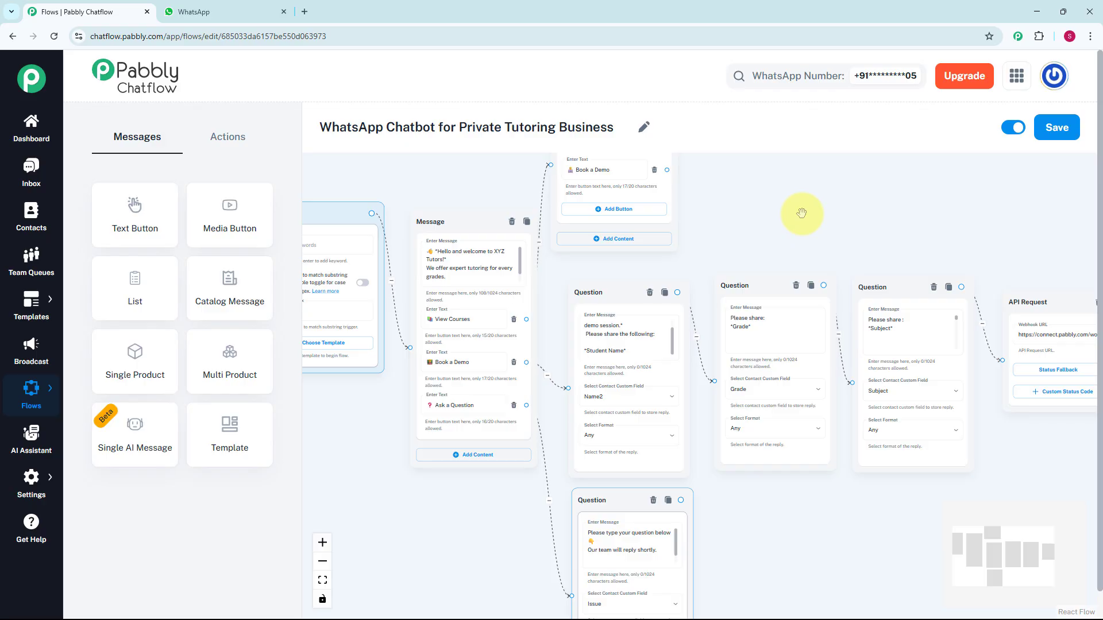
left_click_drag(801, 213, 651, 224)
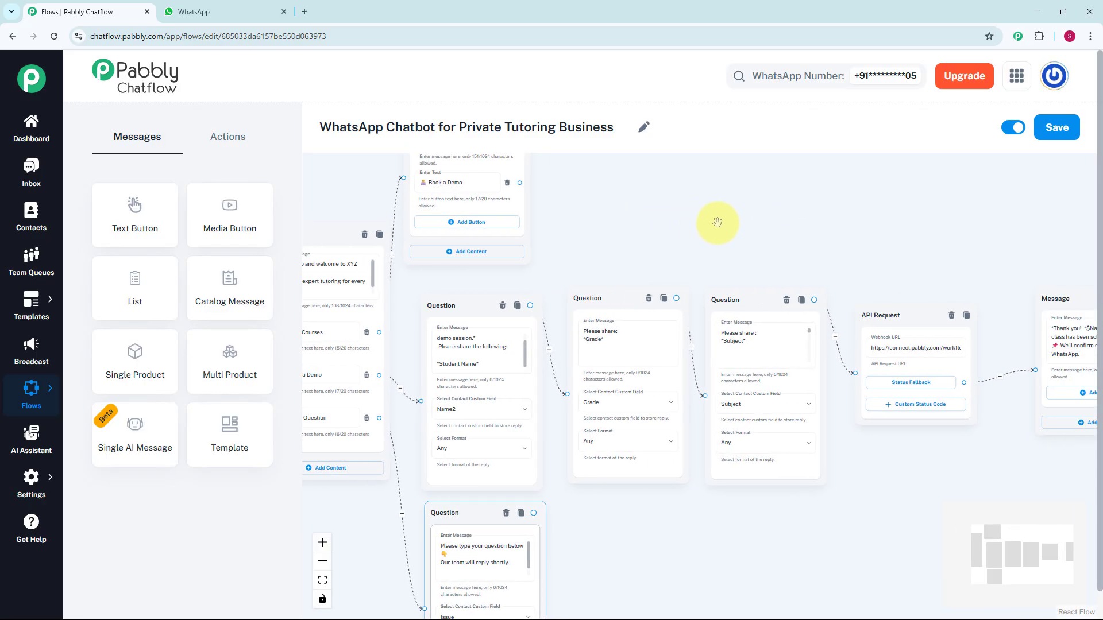
left_click_drag(743, 222, 689, 222)
scroll(707, 218, "down", 1)
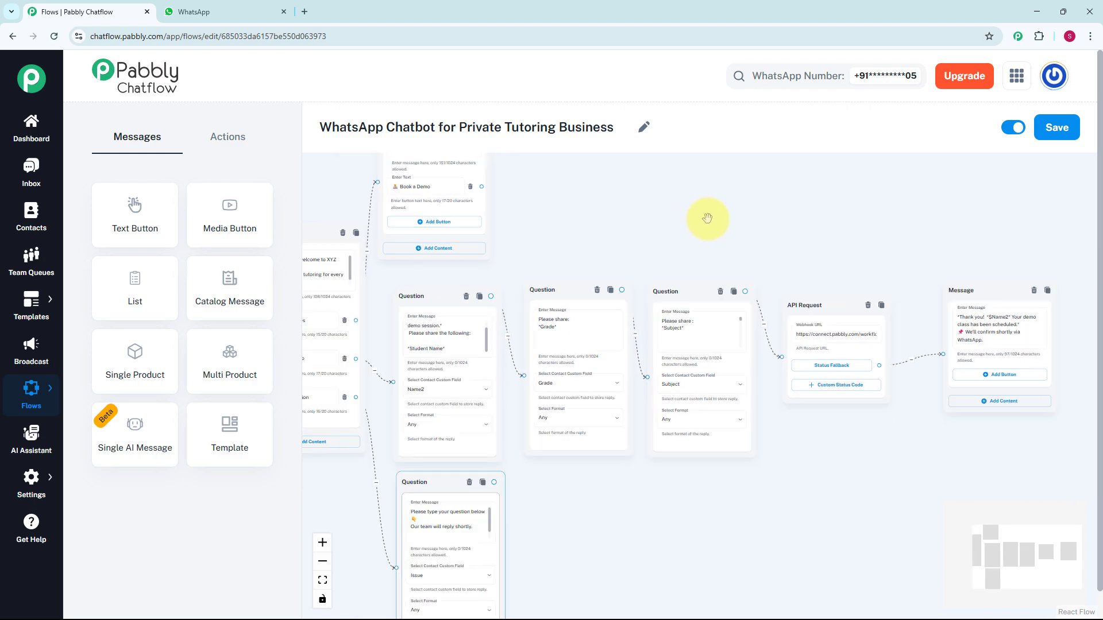
left_click_drag(707, 218, 798, 173)
mouse_move(737, 400)
left_mouse_down()
mouse_move(788, 370)
mouse_move(734, 420)
left_mouse_up()
scroll(756, 375, "down", 1)
scroll(747, 377, "down", 1)
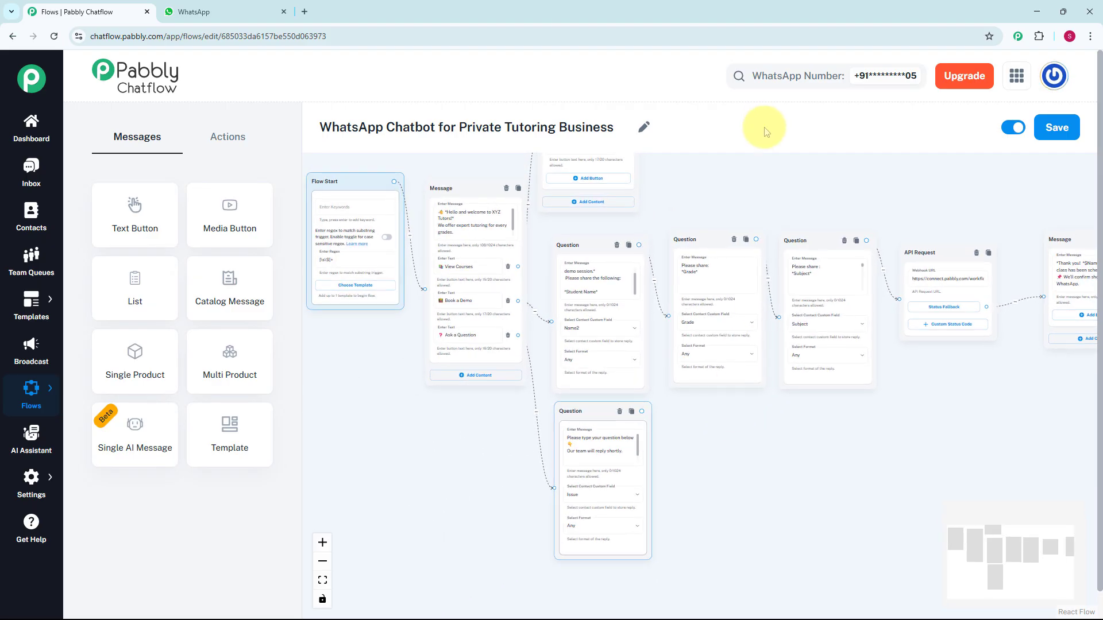
scroll(753, 182, "down", 1)
left_click_drag(753, 182, 741, 269)
scroll(750, 258, "down", 1)
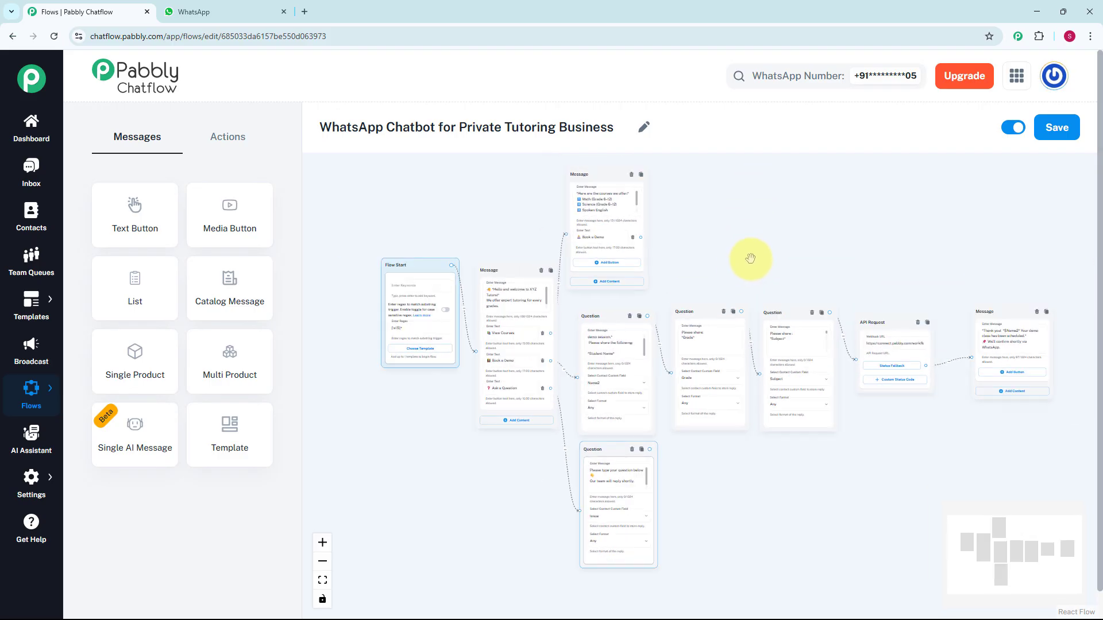
- Switch to the WhatsApp test chat and choose View Courses, followed by Book a Demo, in the welcome message
key("ctrl+Tab")
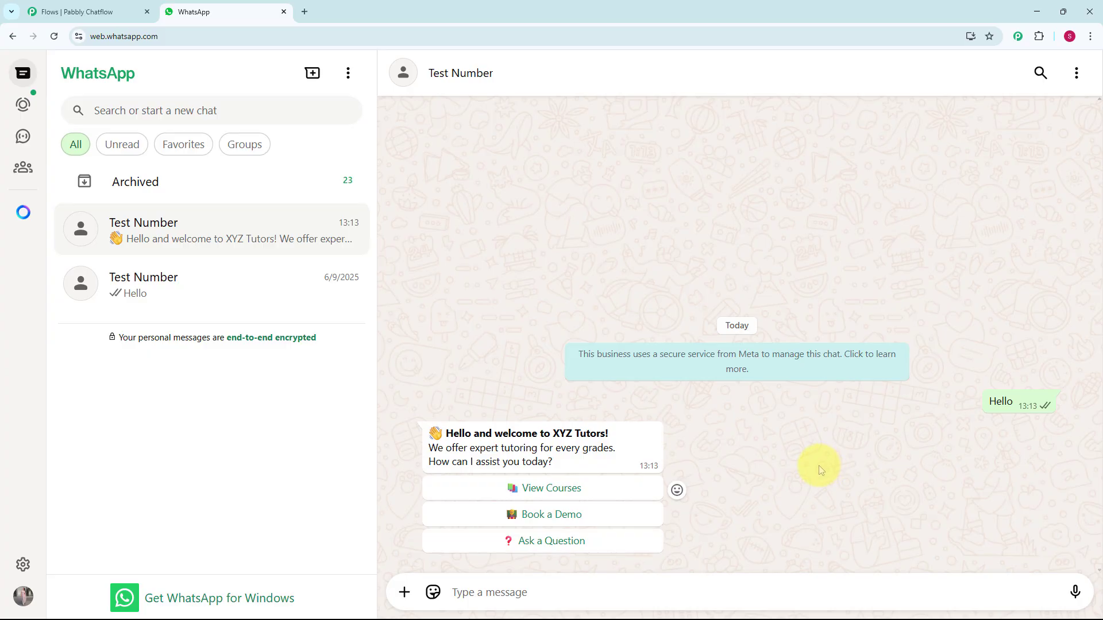
left_click(598, 491)
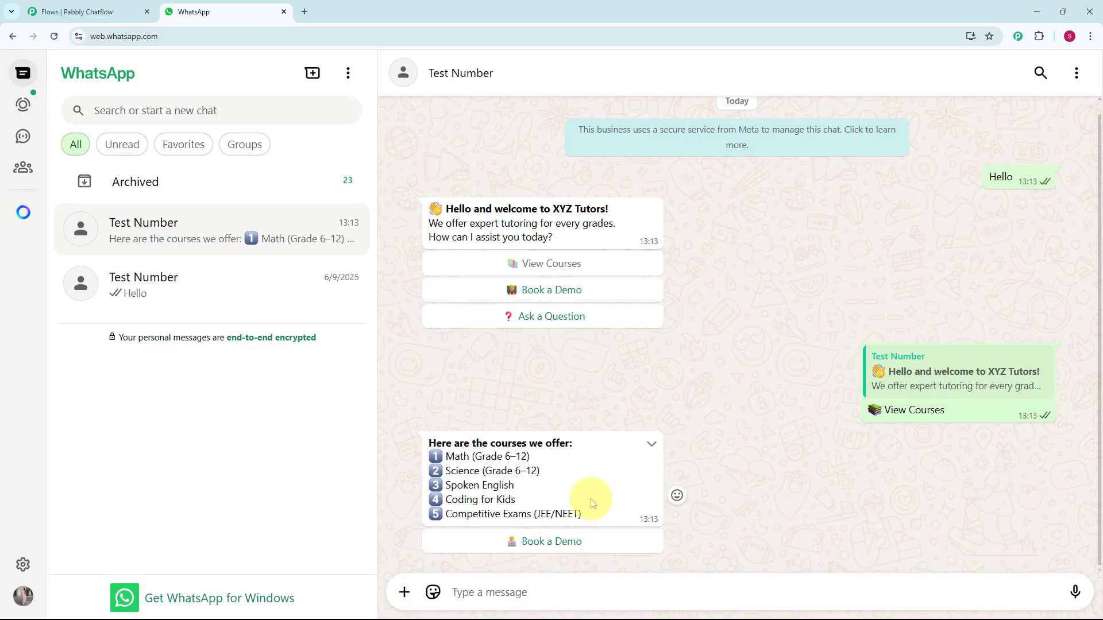
left_click(615, 291)
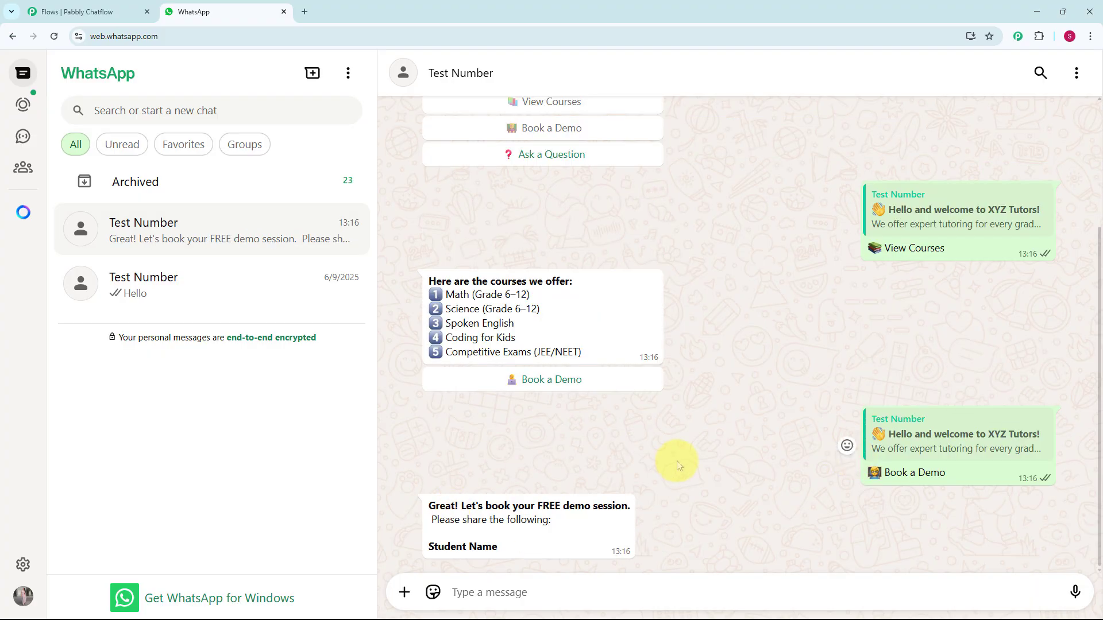
- Answer the chatbot's demo booking questions with the student's name, grade 10th and subject Maths
type("Stuti")
key("Return")
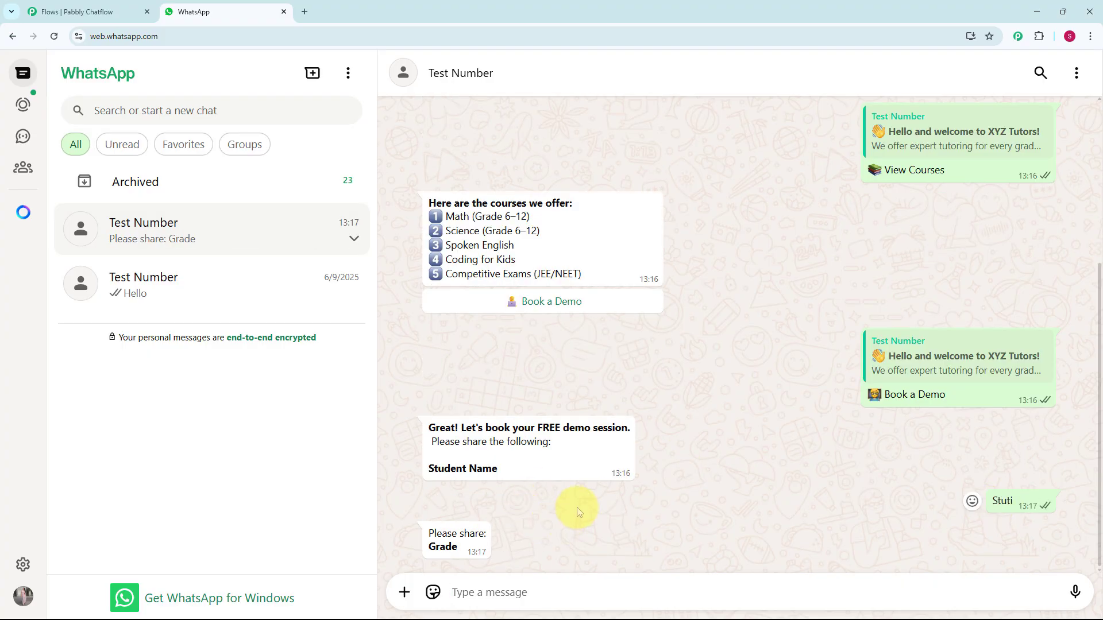
type("10th")
key("Return")
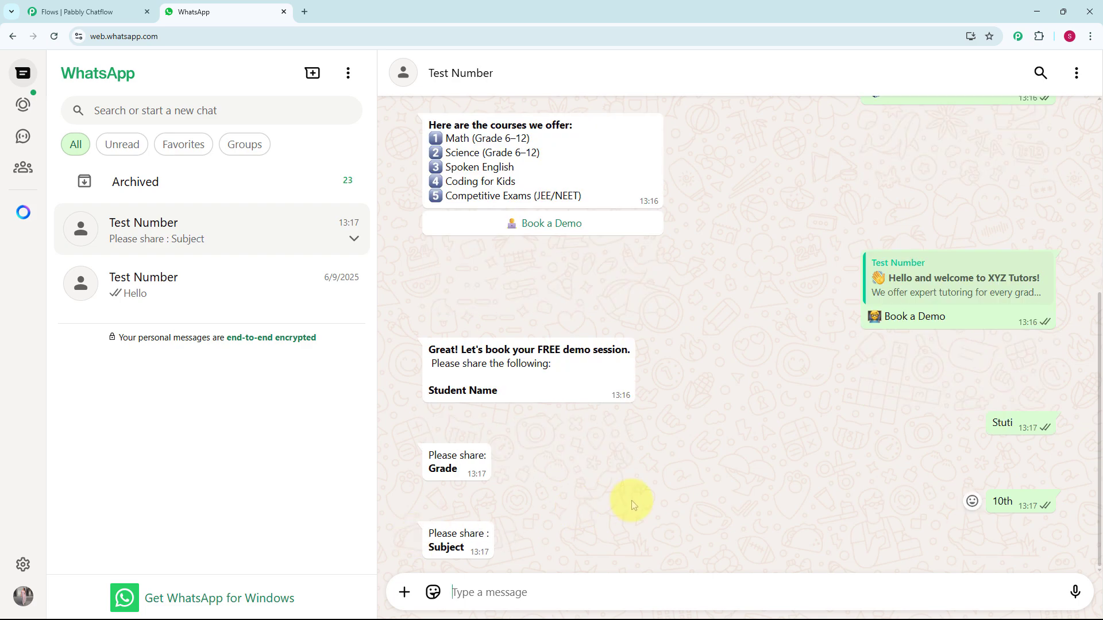
type("Maths")
key("Return")
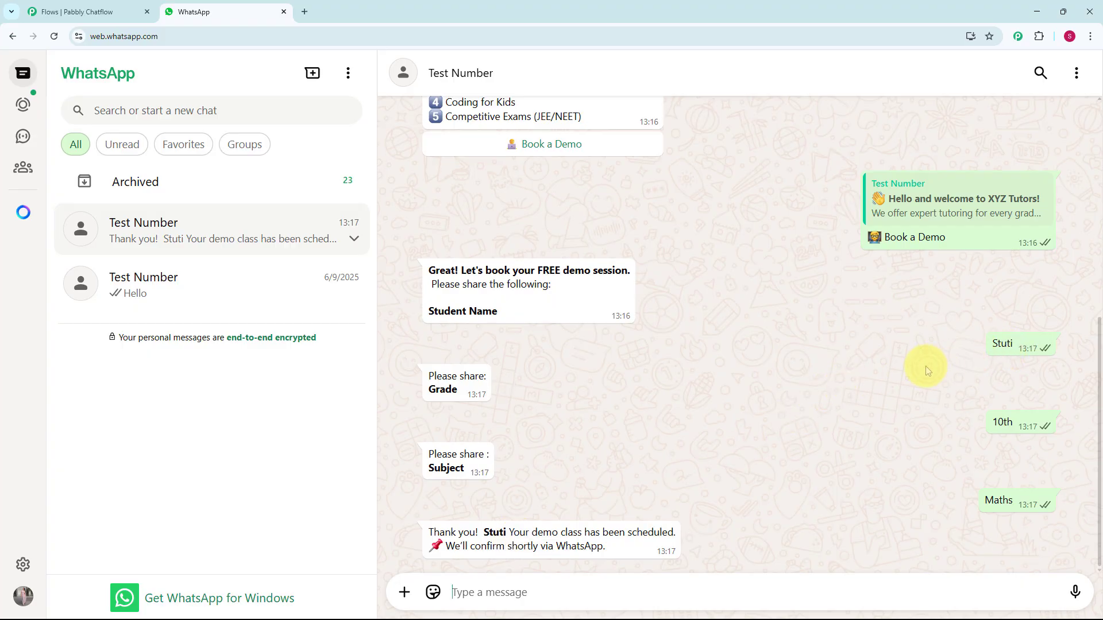
- Choose Ask a Question in the chatbot's welcome message and review the test conversation
scroll(828, 392, "up", 6)
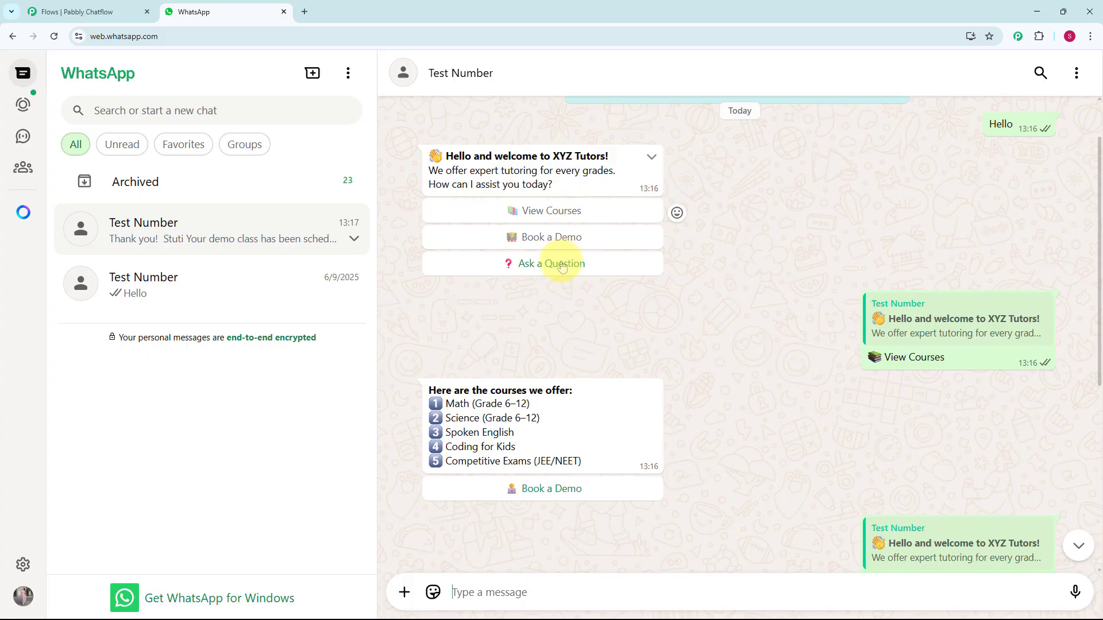
left_click(562, 264)
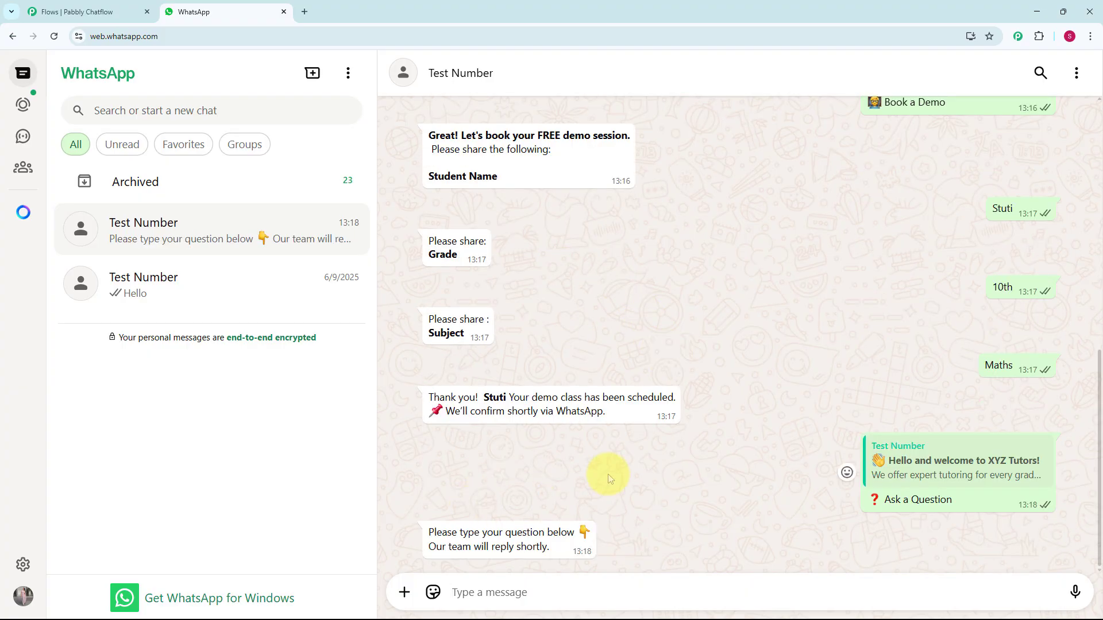
scroll(539, 464, "up", 3)
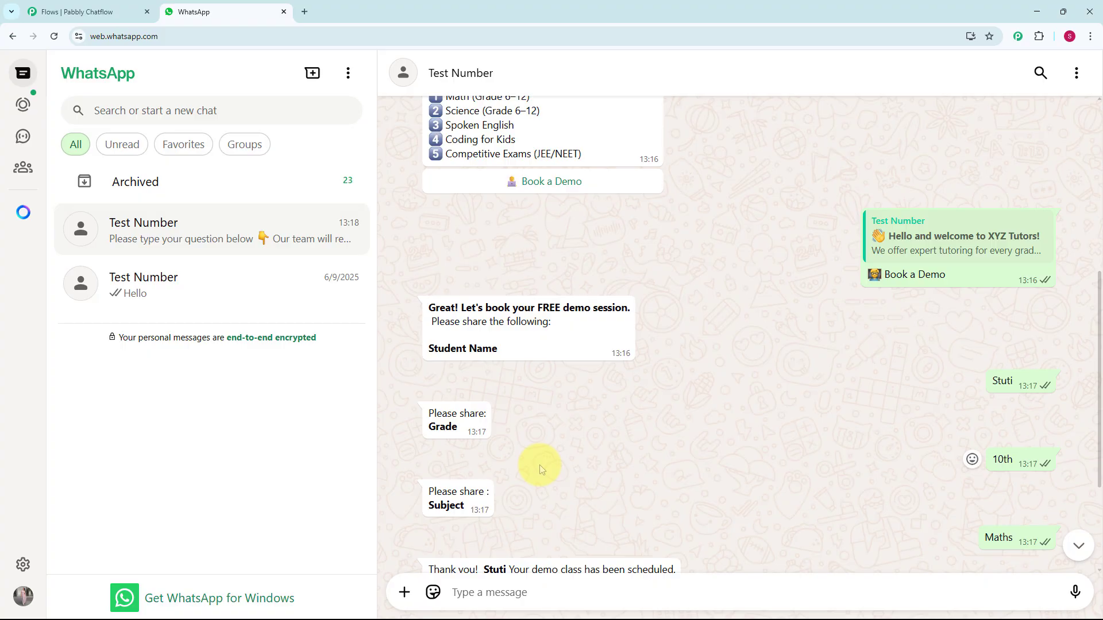
scroll(539, 464, "up", 2)
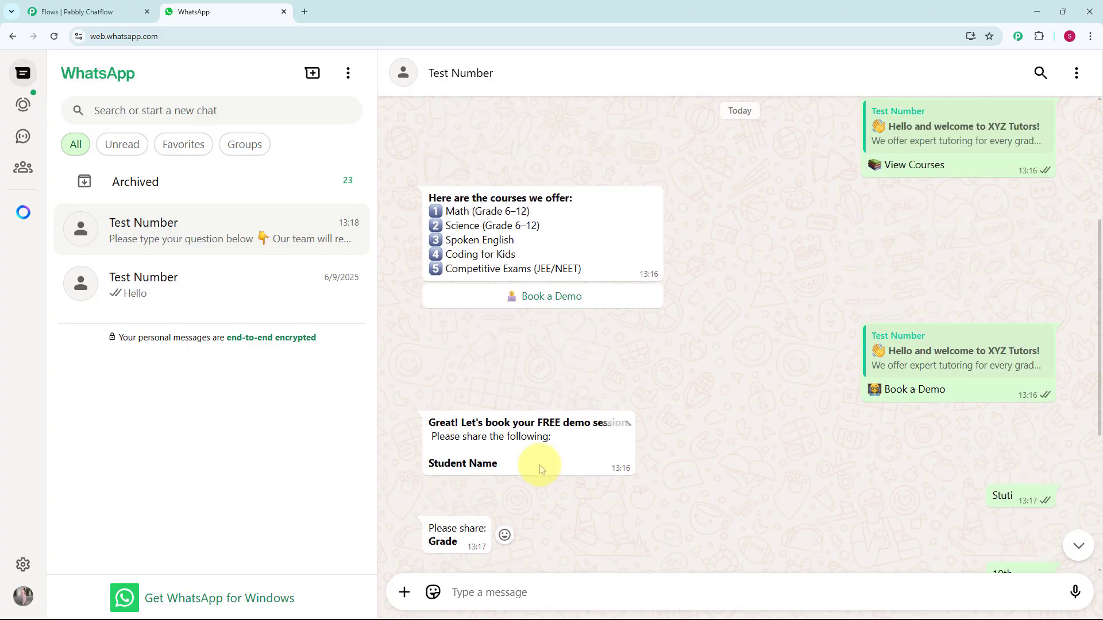
scroll(539, 464, "up", 1)
scroll(540, 464, "up", 1)
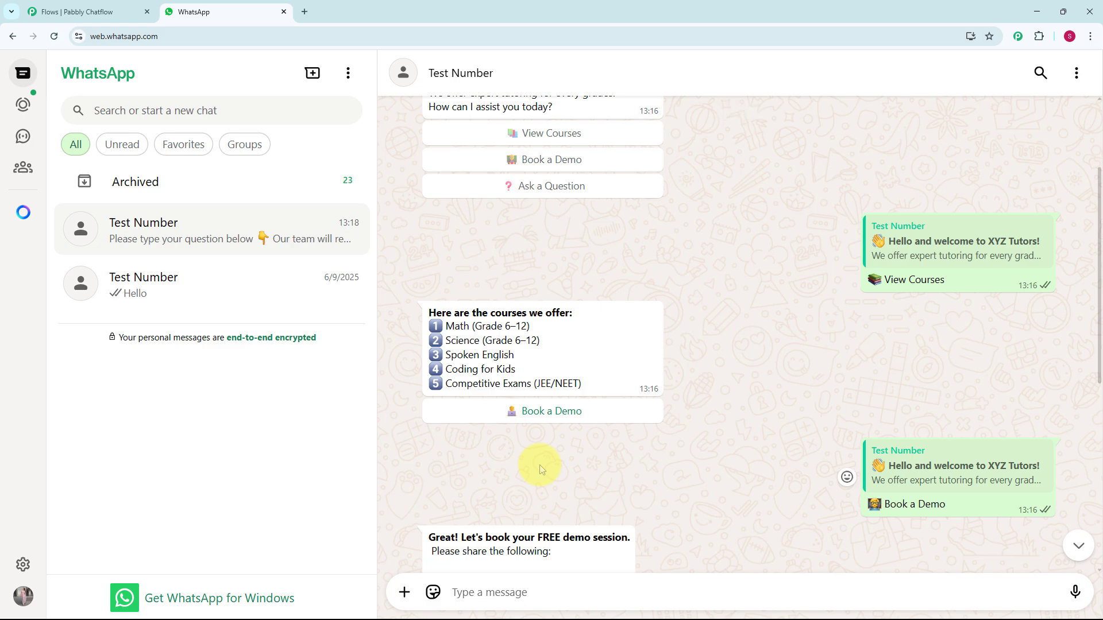
scroll(539, 464, "up", 3)
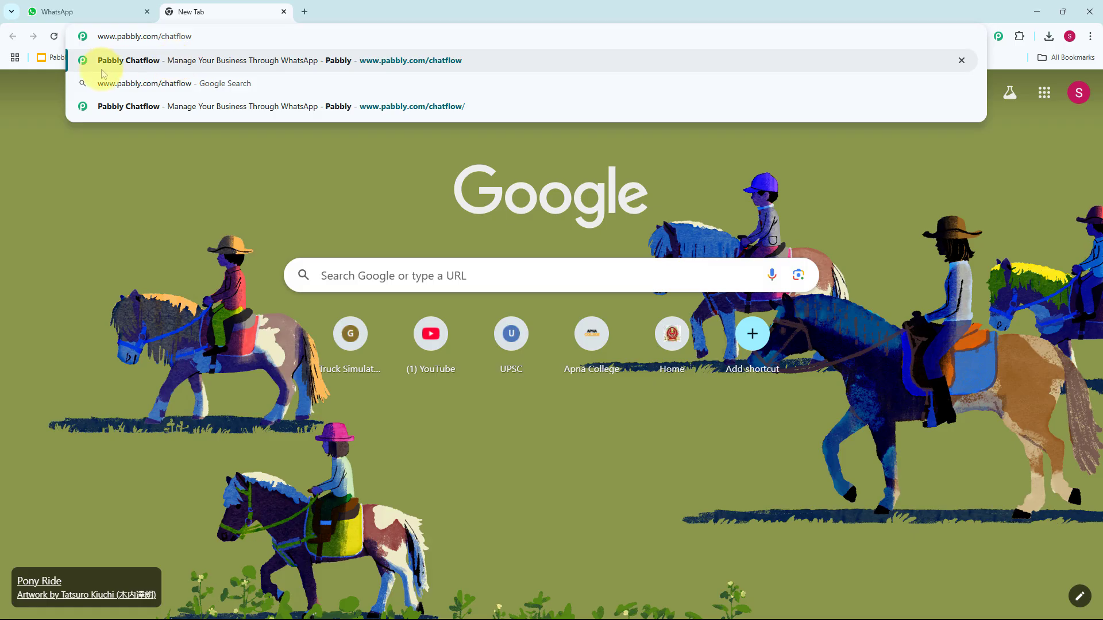
left_click(160, 53)
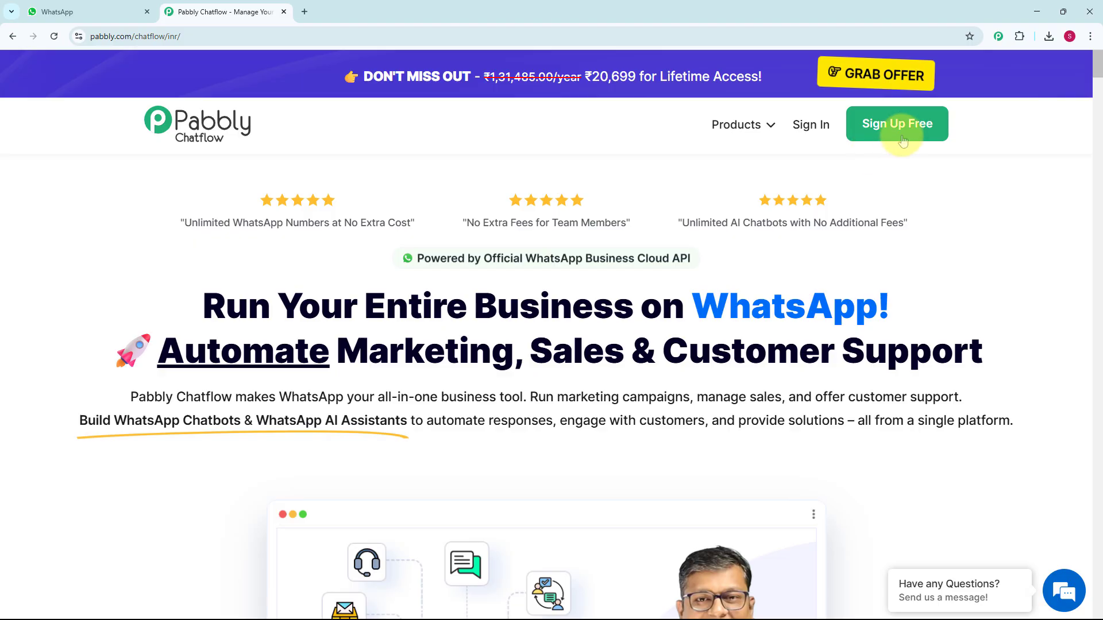
left_click(810, 125)
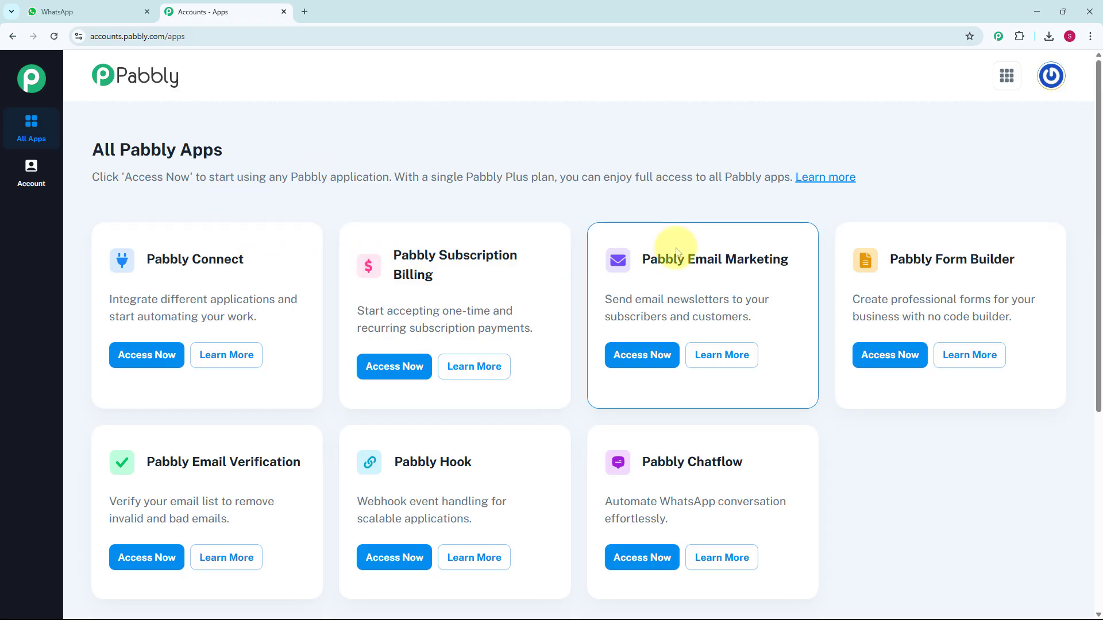
scroll(669, 253, "down", 2)
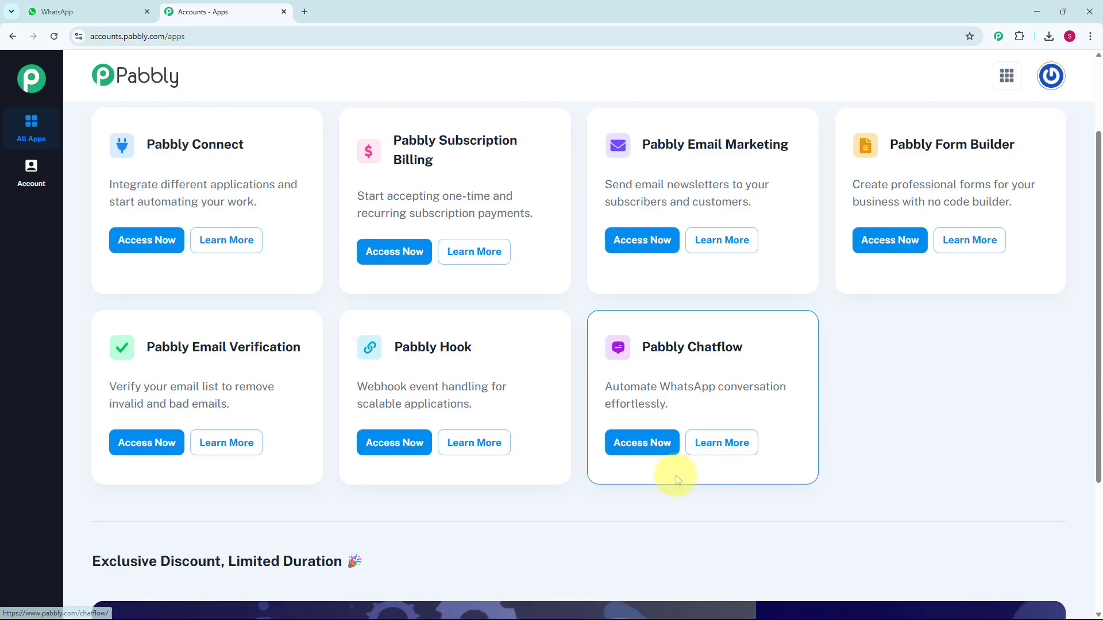
left_click(649, 452)
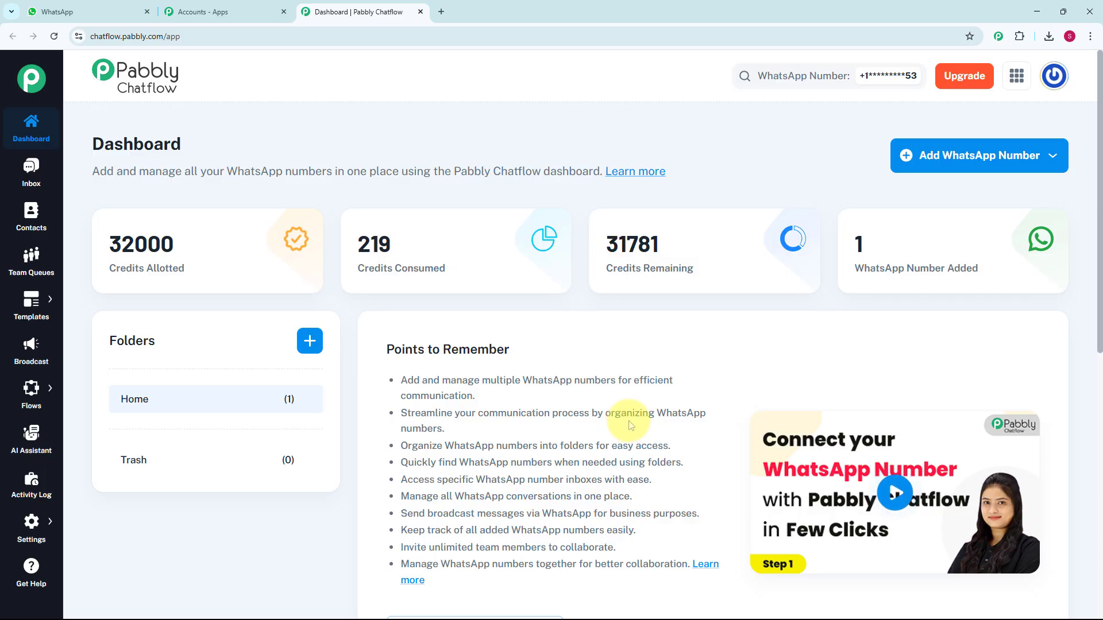
- Examine the dashboard's list of connected WhatsApp numbers, the way to add a number, and the app's main sections
scroll(632, 425, "down", 3)
scroll(633, 424, "down", 5)
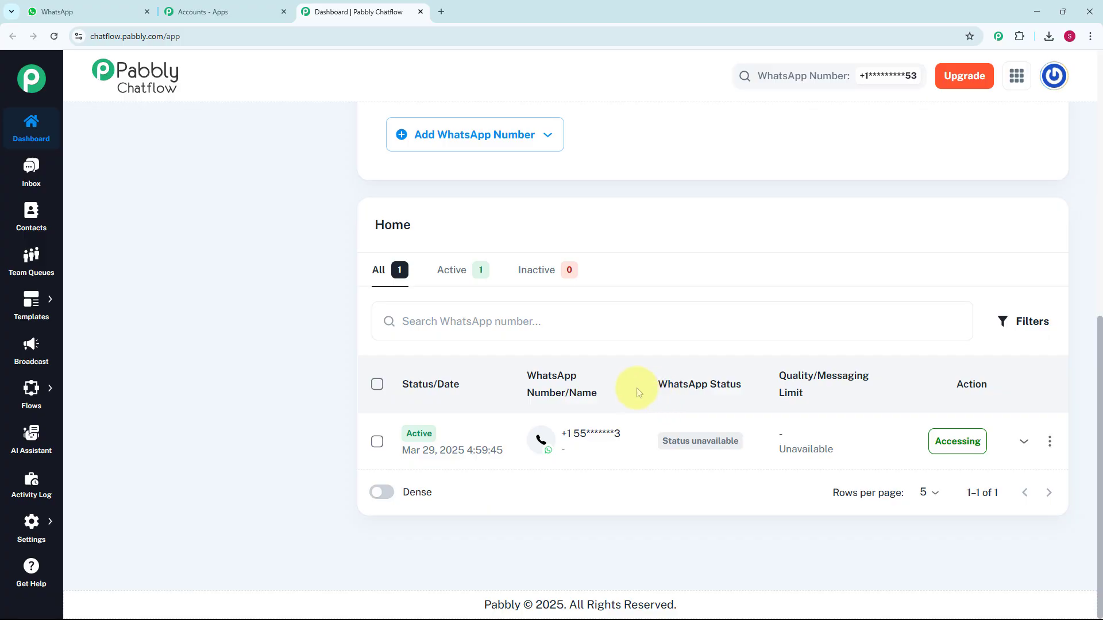
scroll(636, 392, "up", 8)
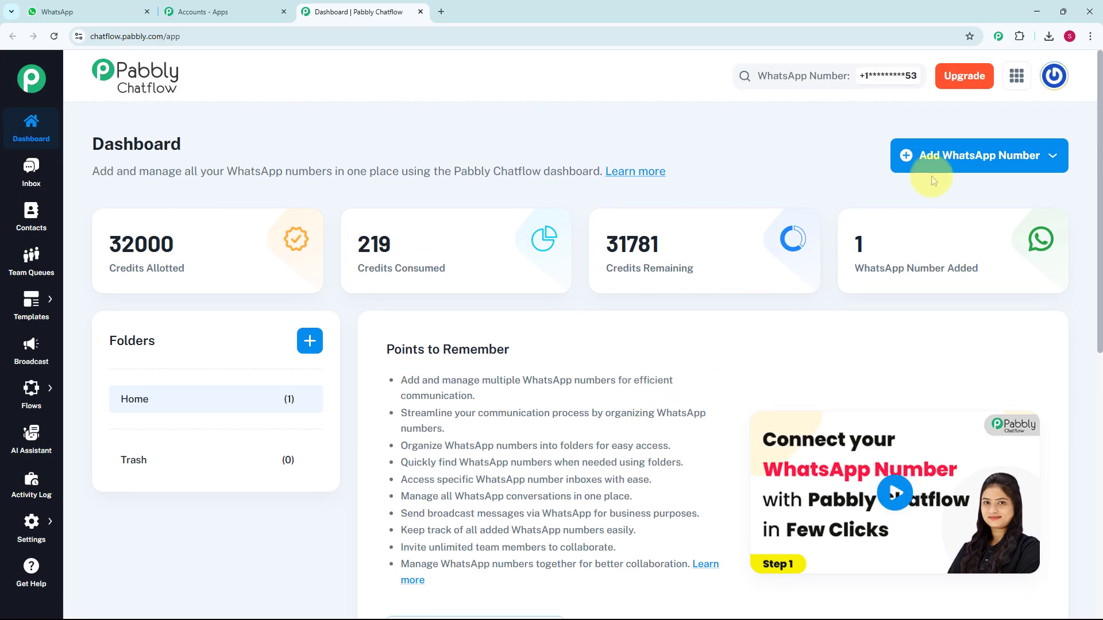
left_click(987, 166)
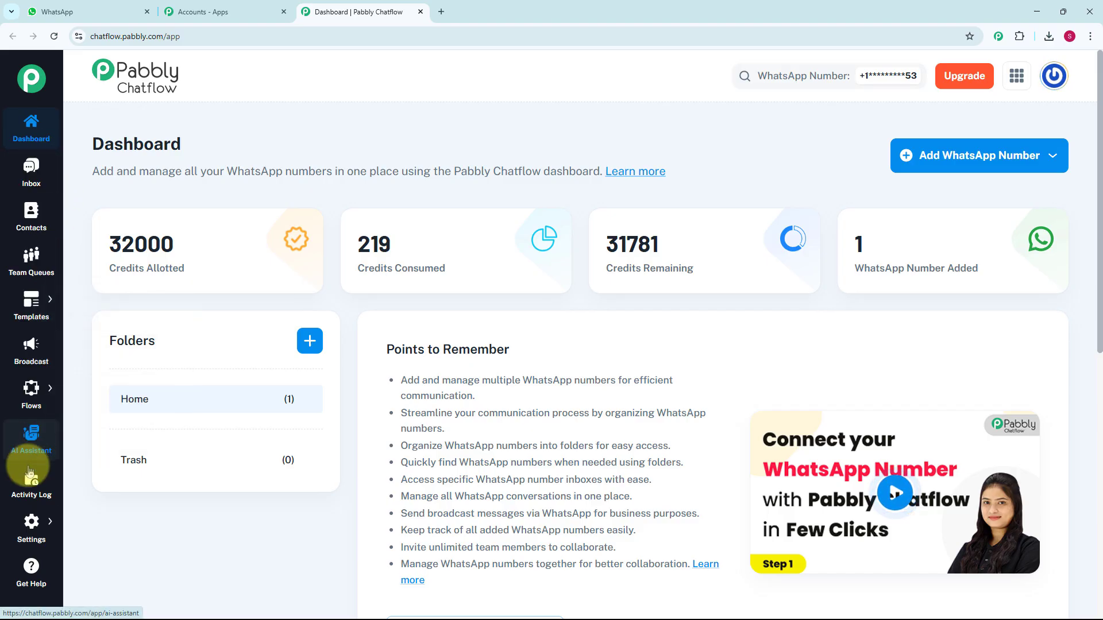
mouse_move(27, 395)
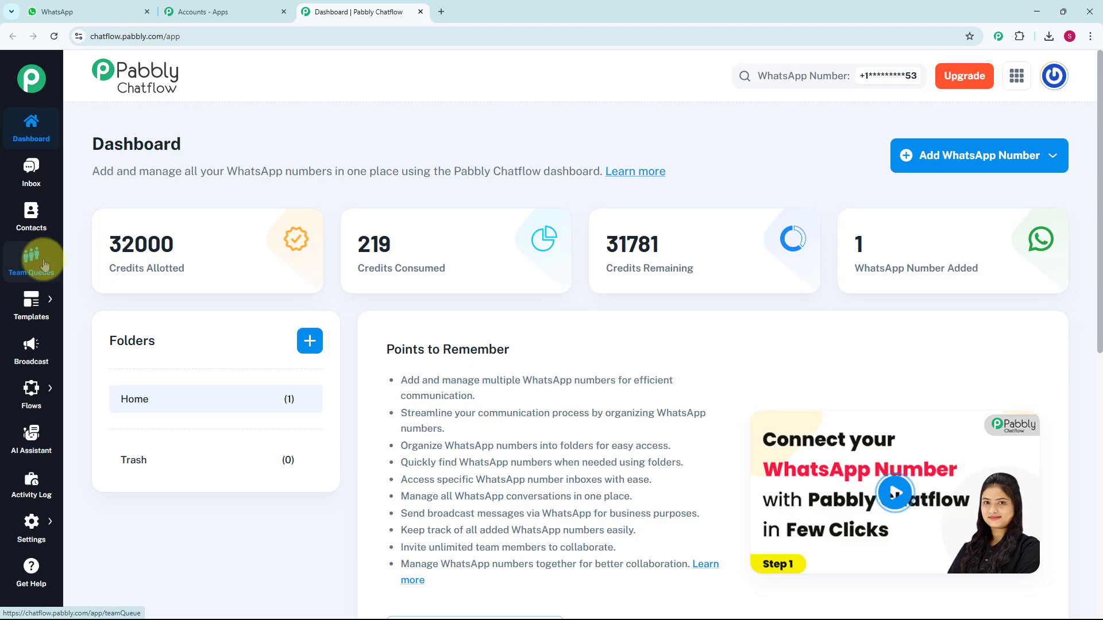
mouse_move(34, 313)
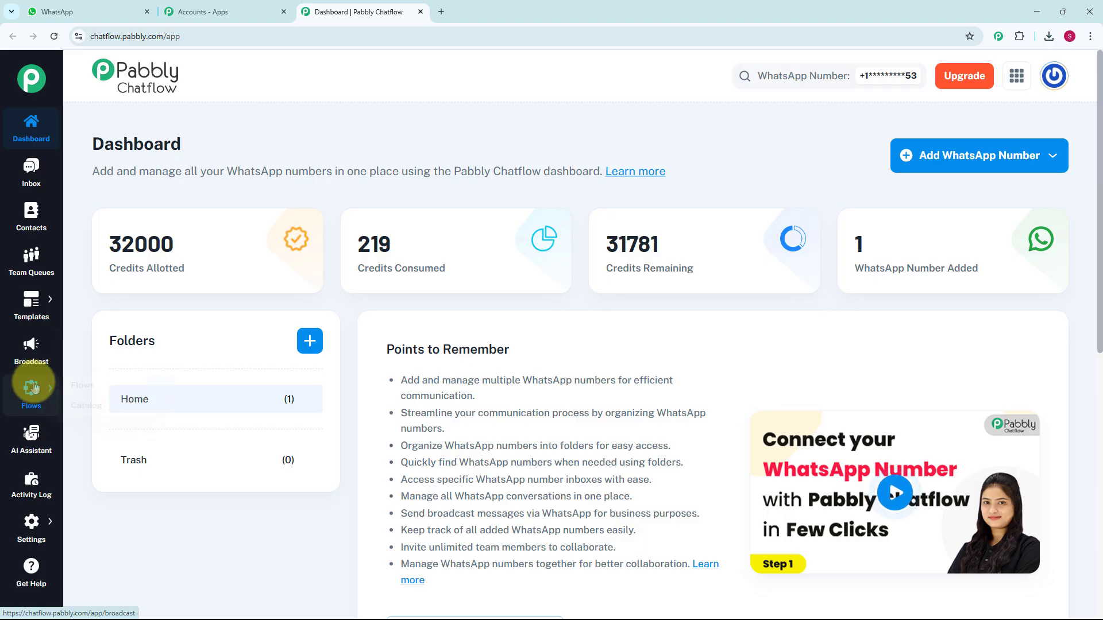
mouse_move(33, 392)
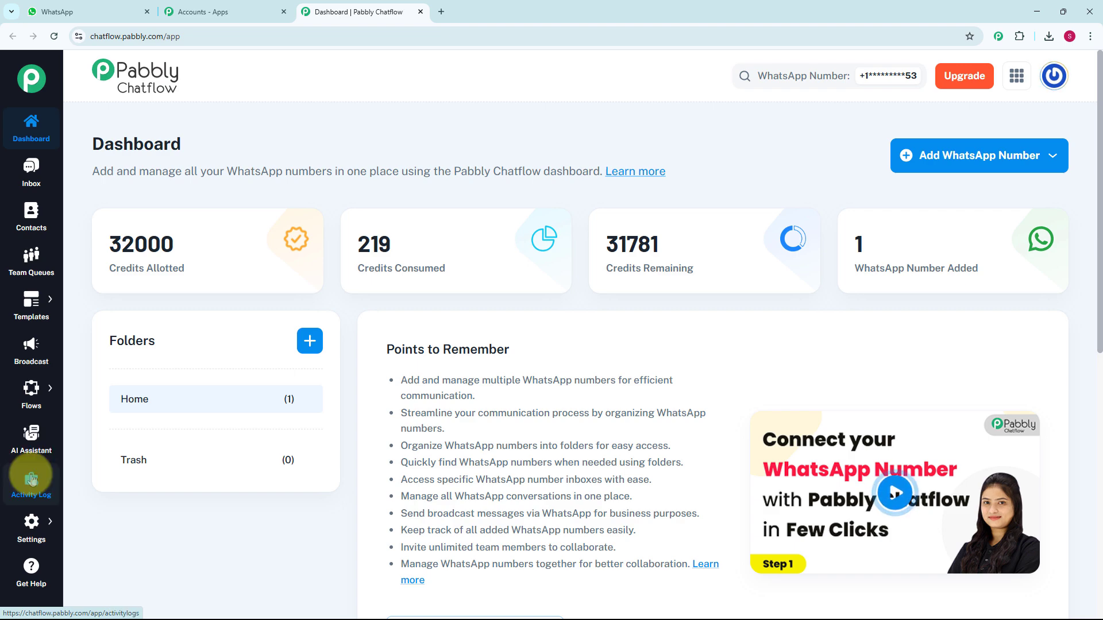
mouse_move(35, 530)
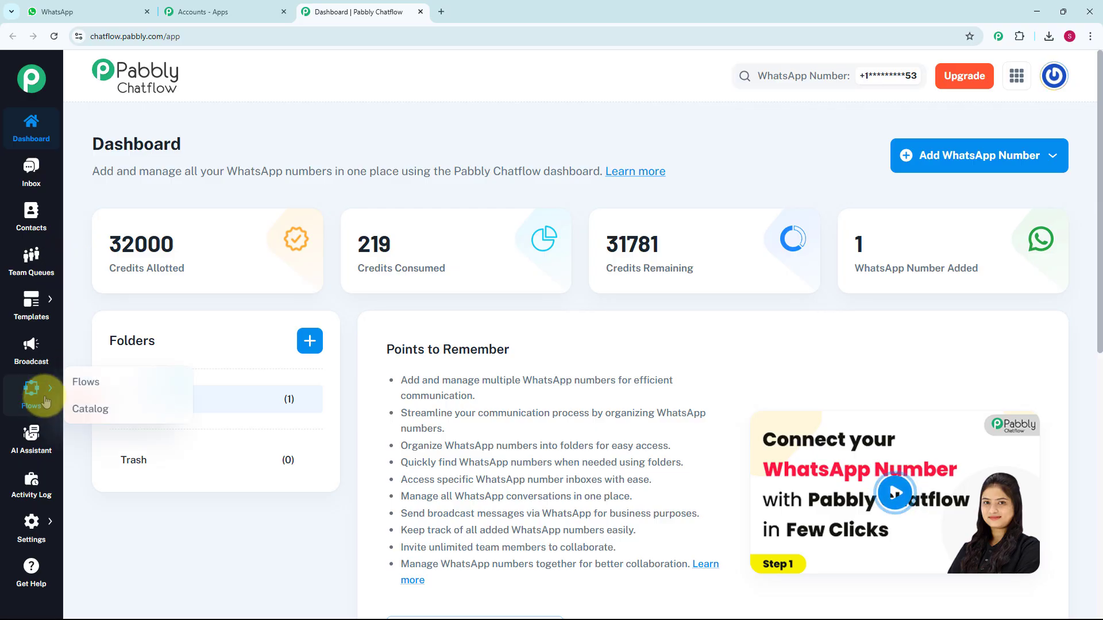
- Open the Flow Builder and add a new flow named WhatsApp Chatbot for Private Tutoring Business
left_click(99, 380)
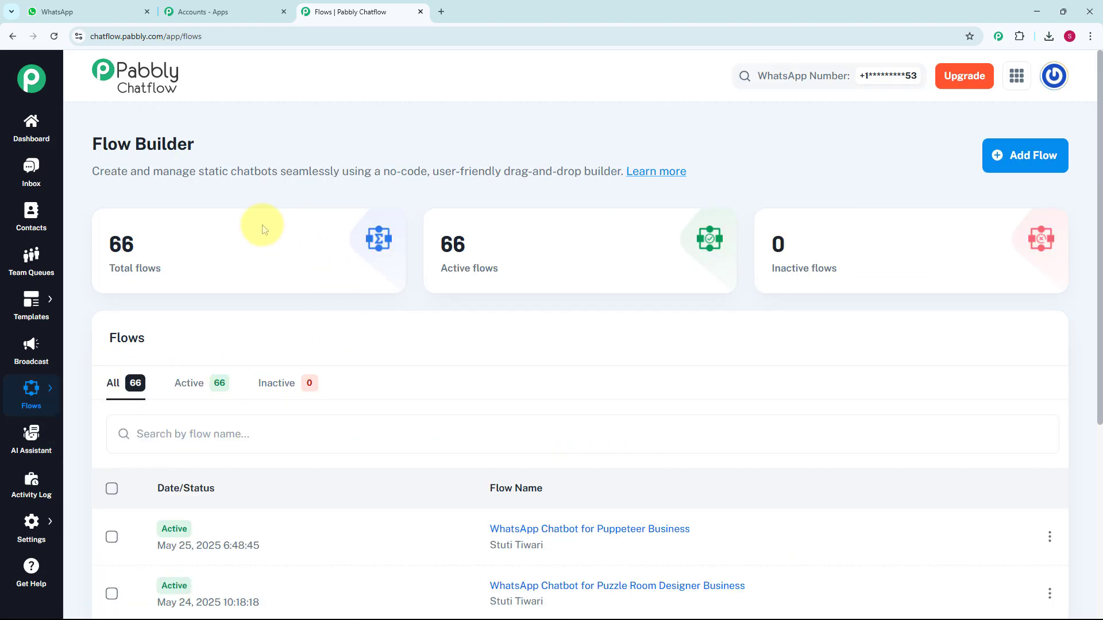
scroll(484, 460, "down", 5)
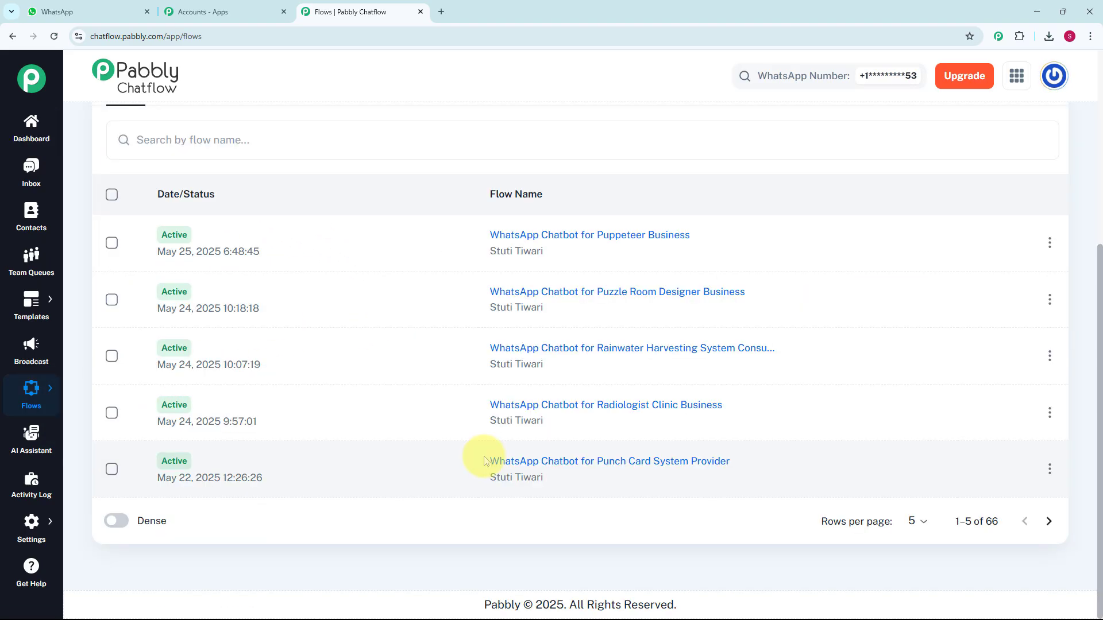
scroll(484, 461, "up", 3)
scroll(484, 460, "up", 2)
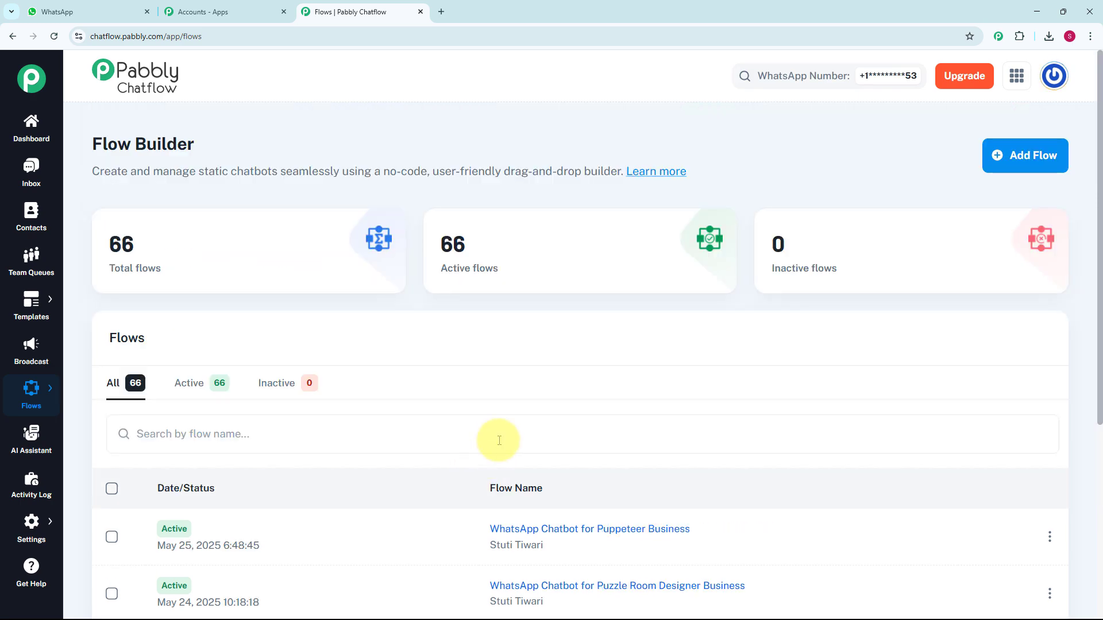
left_click(1028, 157)
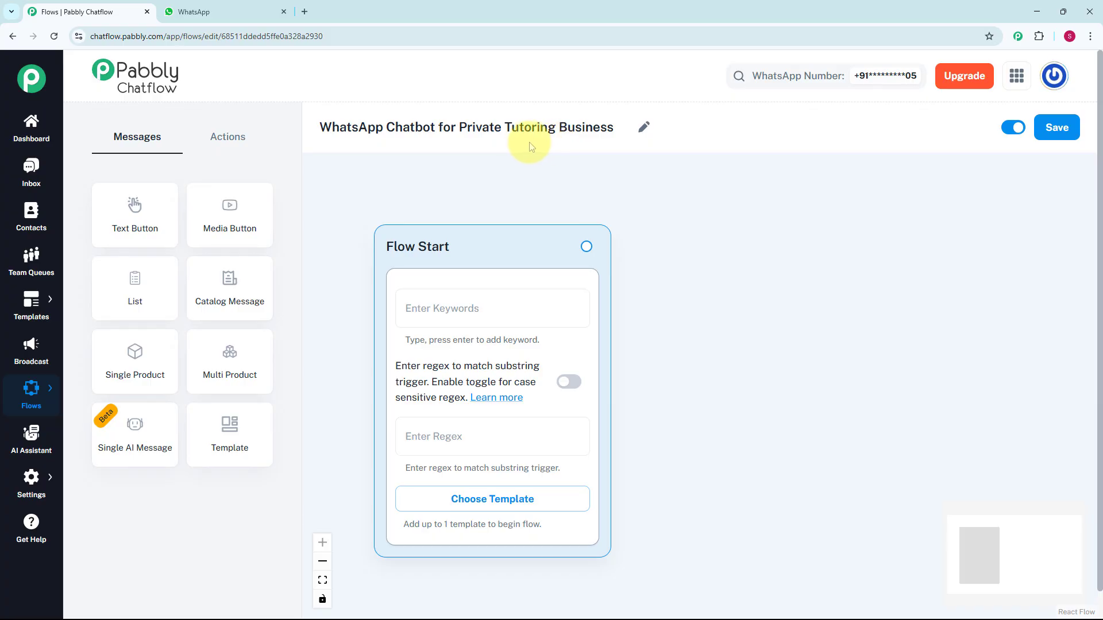
- Set the Flow Start block's trigger regex to [\s\S]+, leaving the keywords empty
left_click(457, 309)
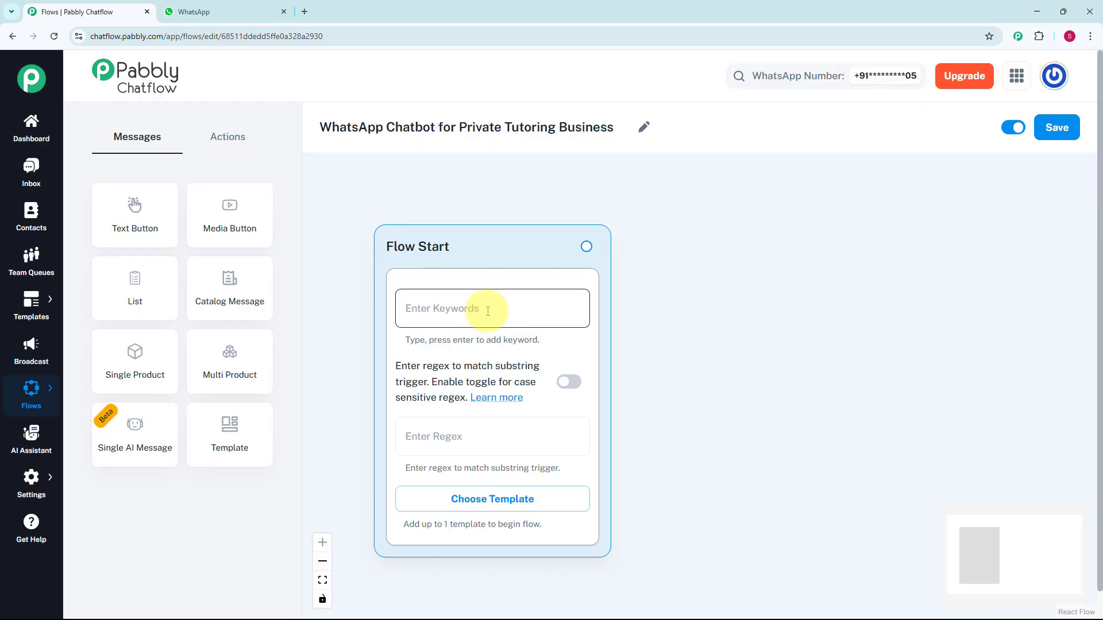
left_click(471, 434)
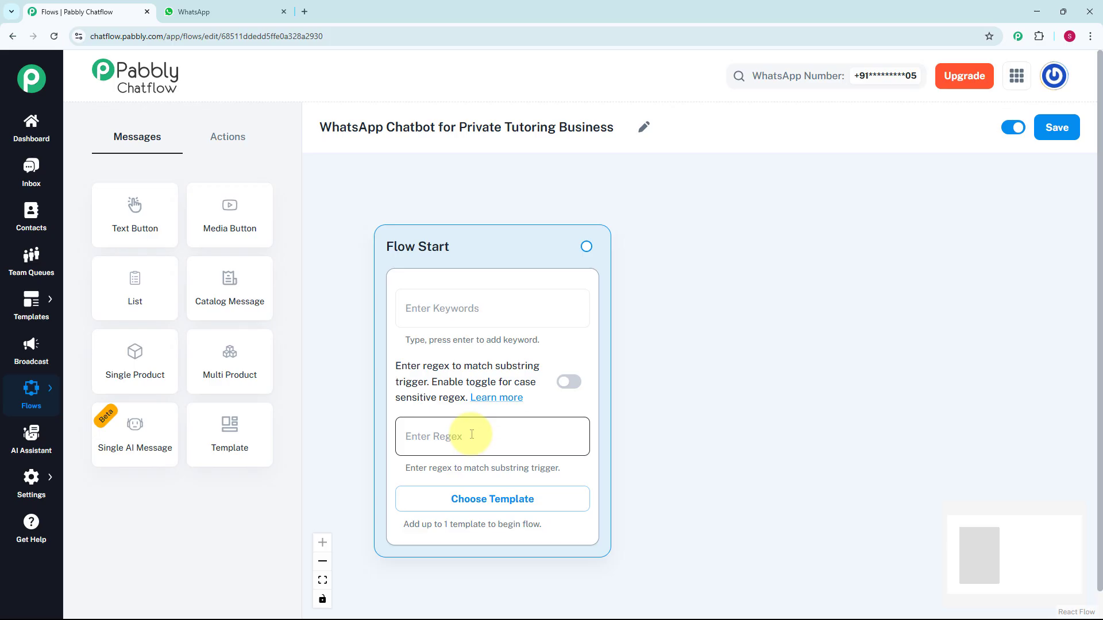
type("[\\s\\S]+")
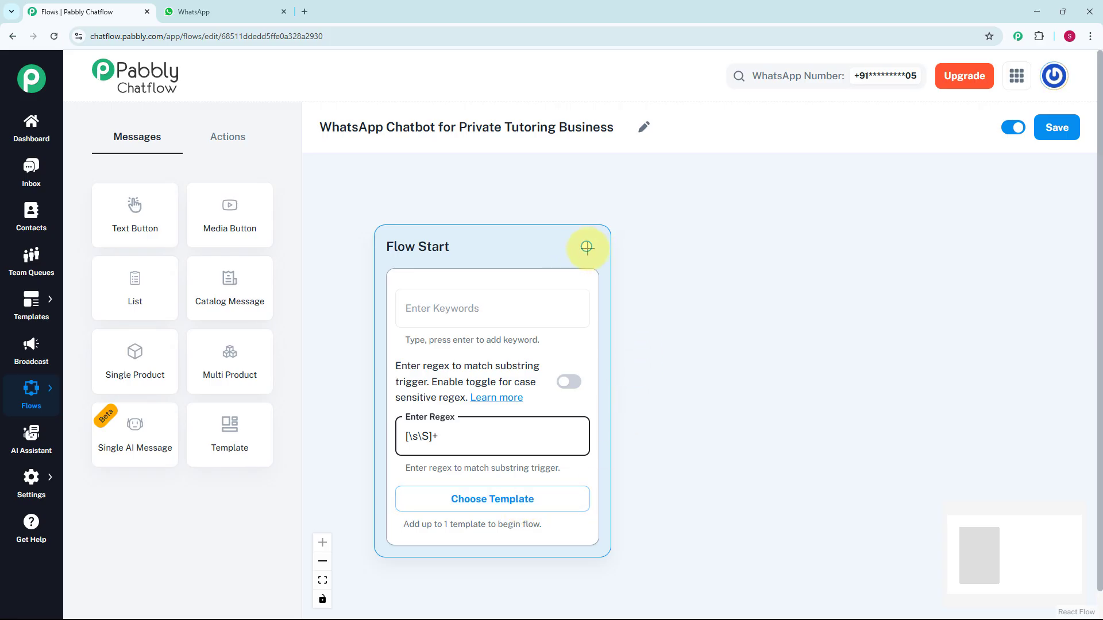
- Connect a Text + Button message to Flow Start and enter the welcome text beginning "*Hello and welcome to XYZ Tutors!*"
left_click_drag(585, 247, 681, 336)
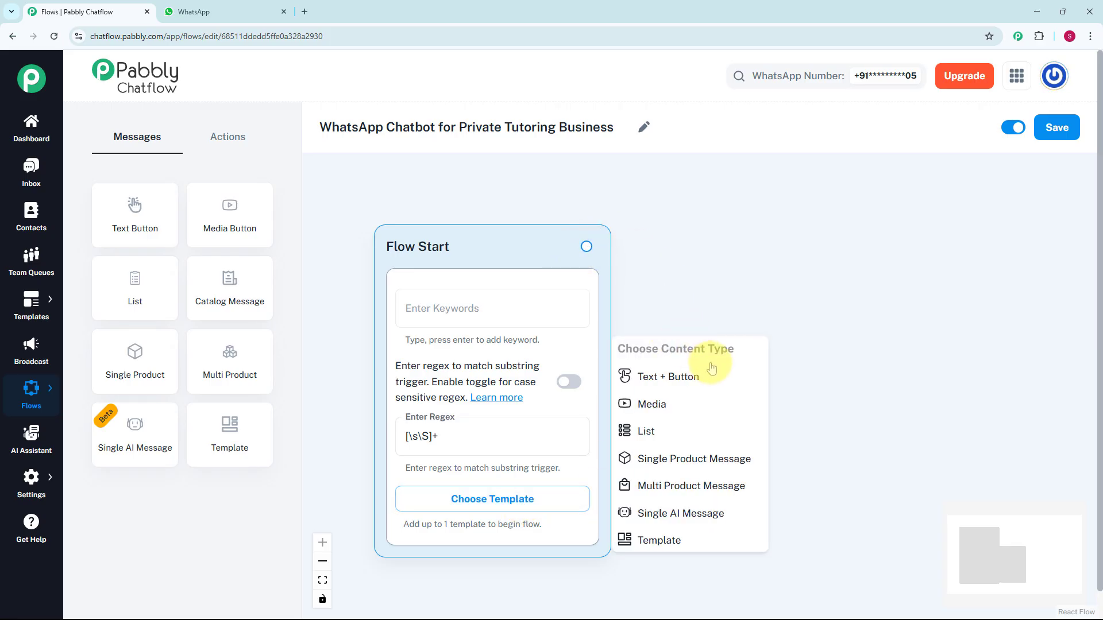
left_click(684, 382)
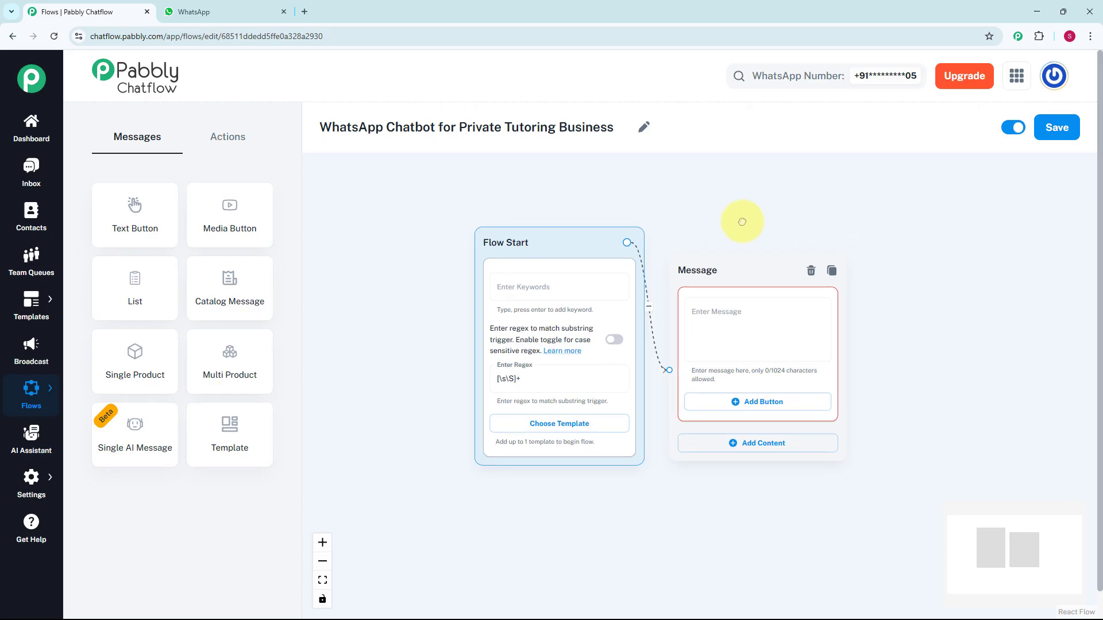
left_click(619, 345)
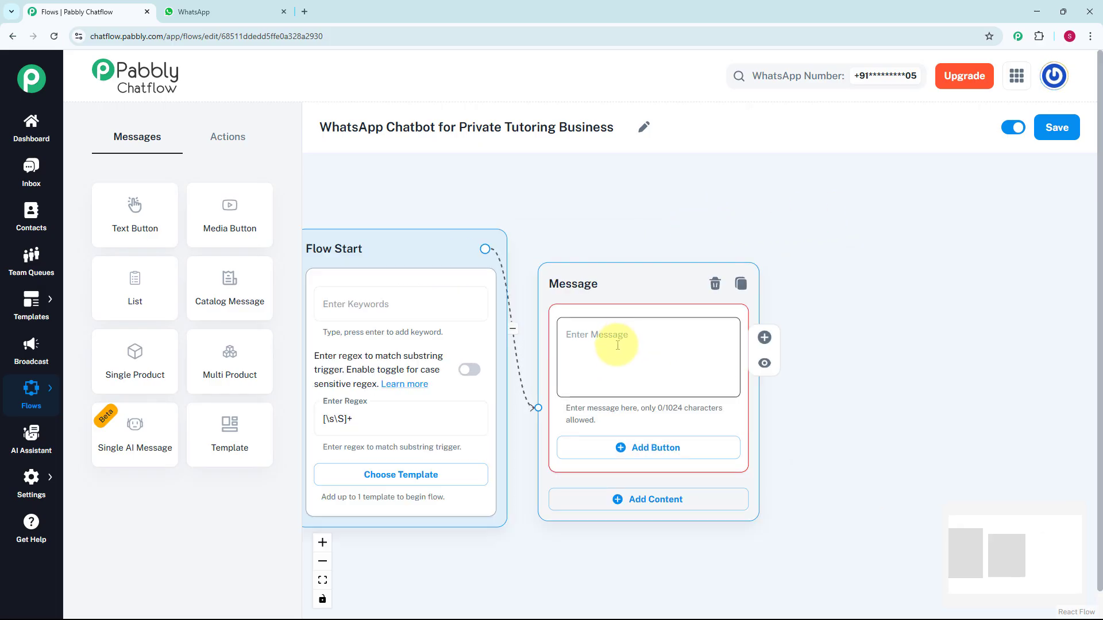
key("ctrl+v")
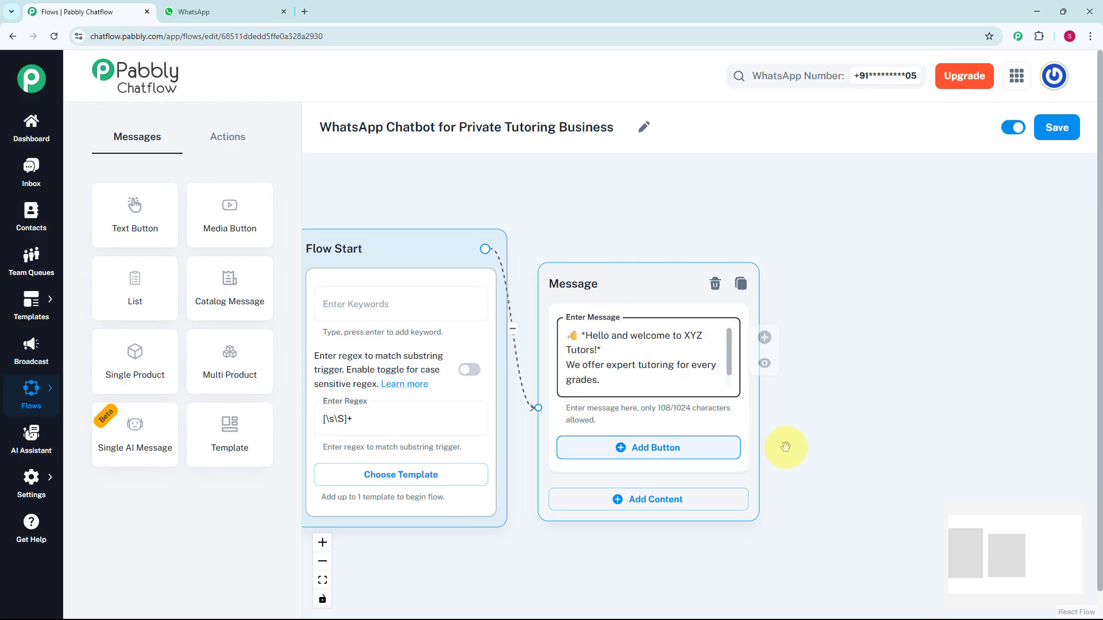
- Add three buttons to the welcome message: 📚 View Courses, Book a Demo and ❓ Ask a Question, with matching emojis
scroll(793, 447, "down", 1)
left_click_drag(795, 445, 758, 367)
left_click(670, 382)
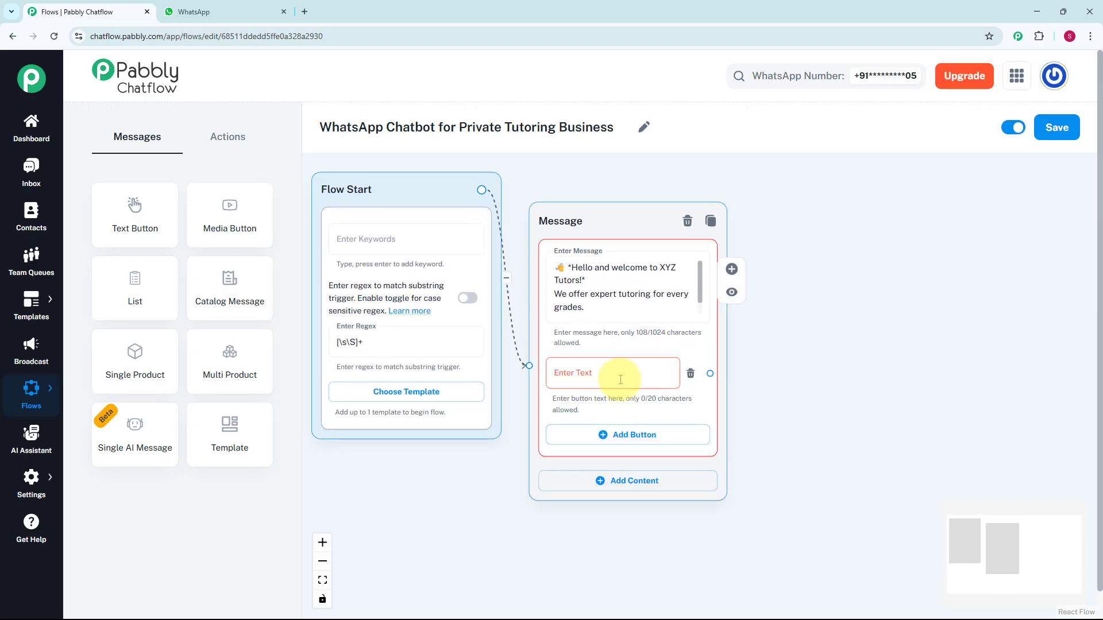
left_click(621, 380)
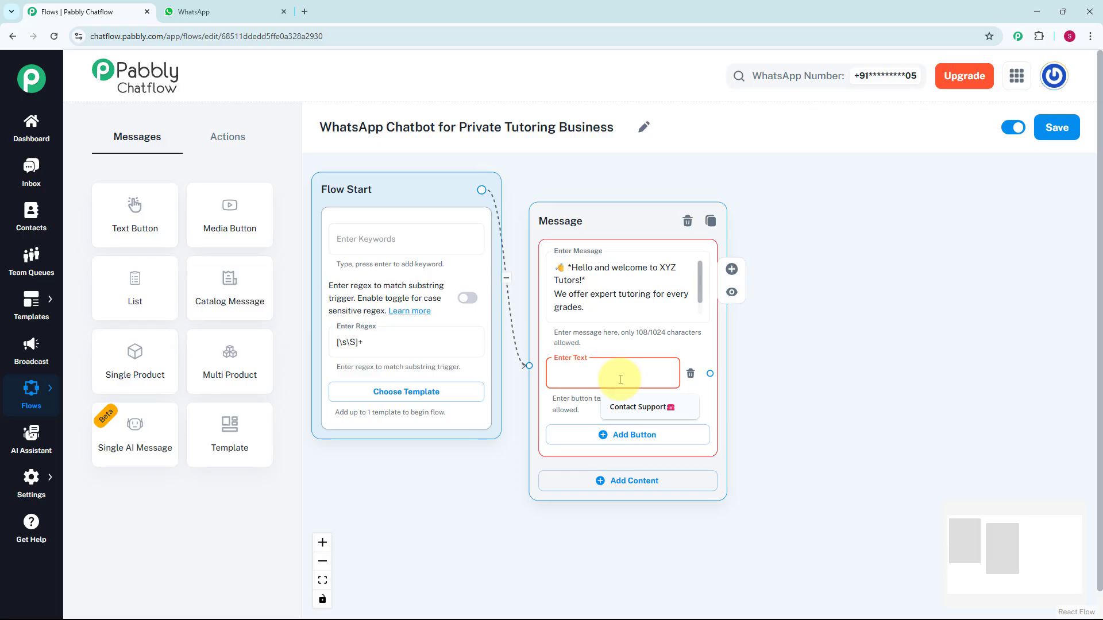
type("📚 View Courses")
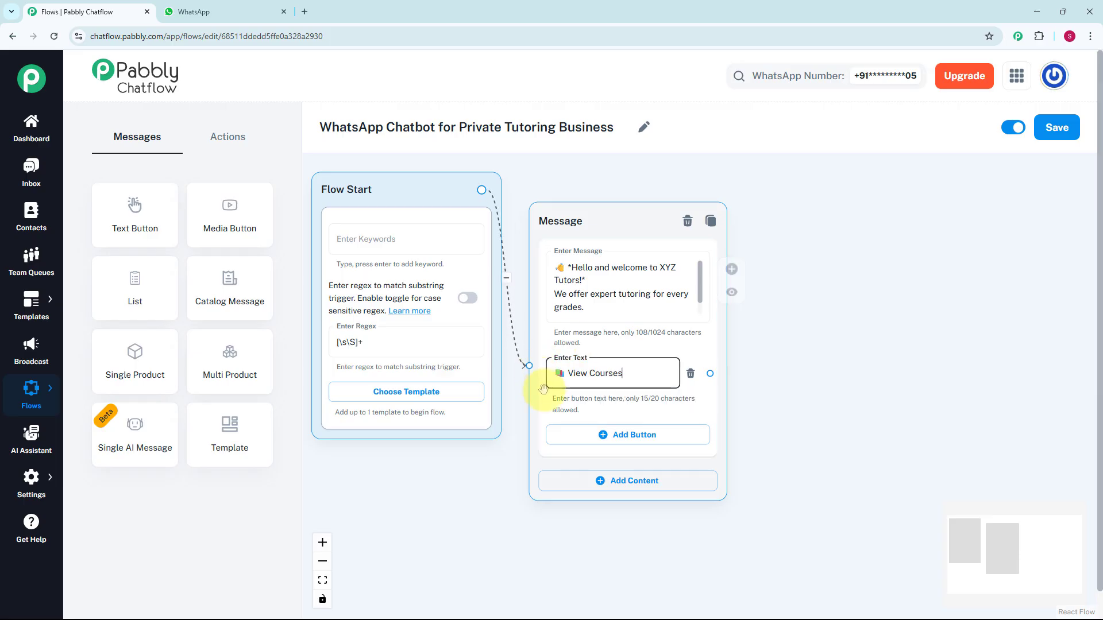
left_click_drag(856, 429, 836, 403)
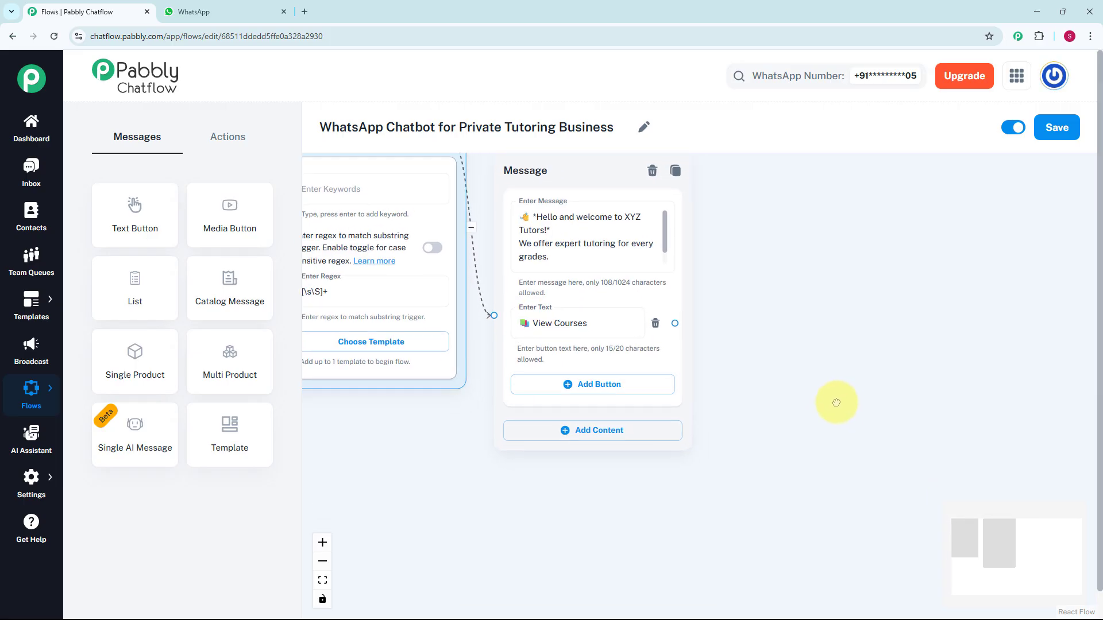
left_click(609, 385)
left_click(577, 395)
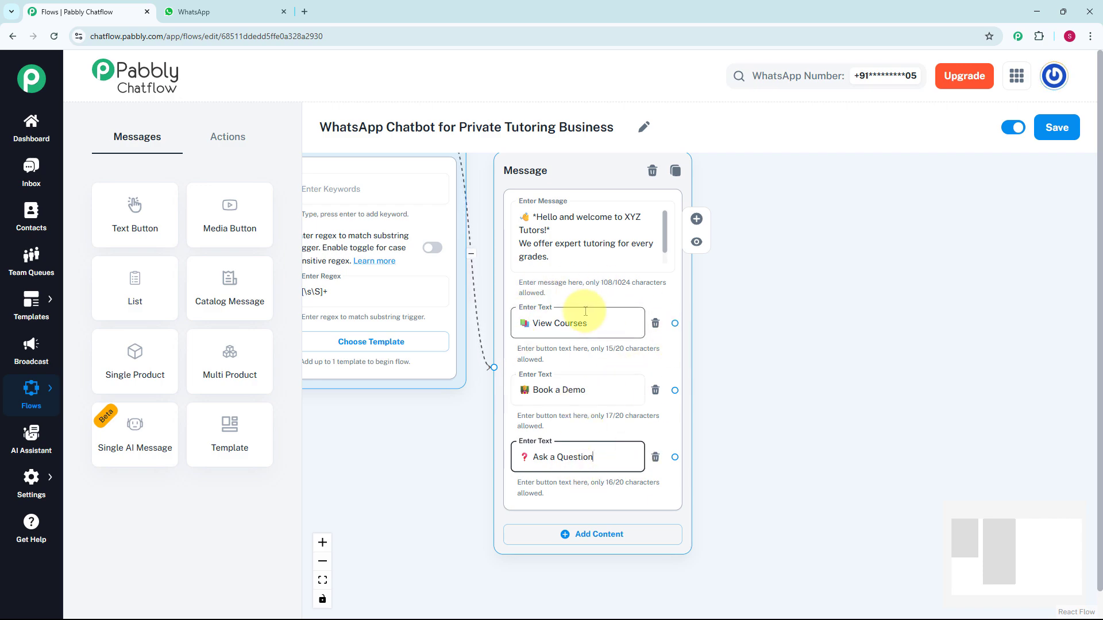
- Link the View Courses button to a new Text + Button message listing the courses, including Science (Grade 6–12), Spoken English and Coding for Kids
scroll(727, 331, "down", 1)
left_click_drag(729, 329, 673, 364)
scroll(673, 365, "up", 1)
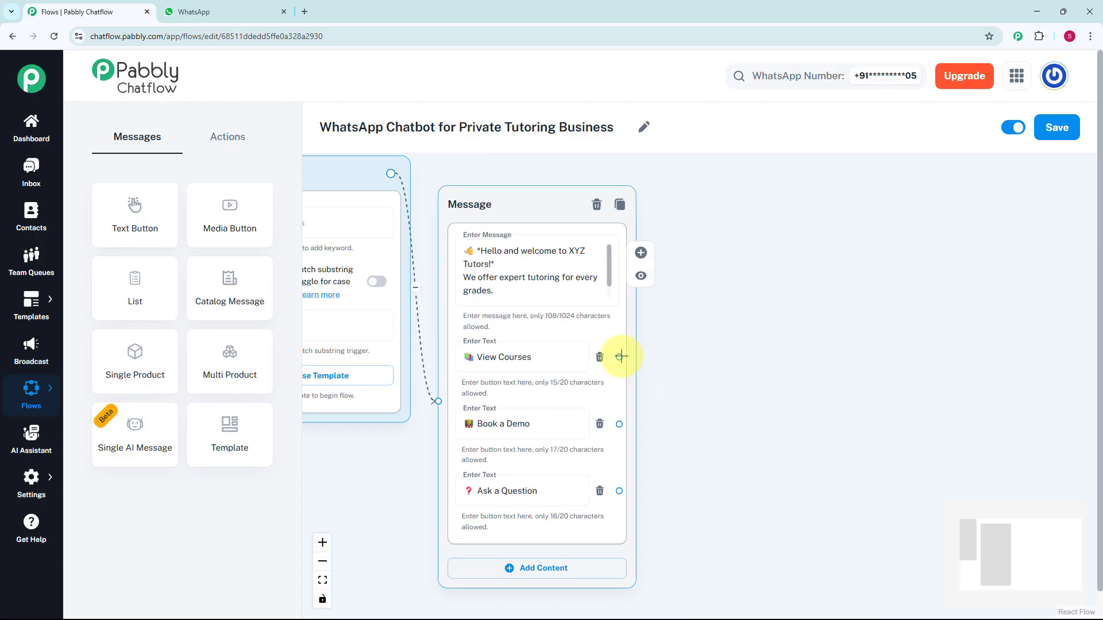
left_click(619, 357)
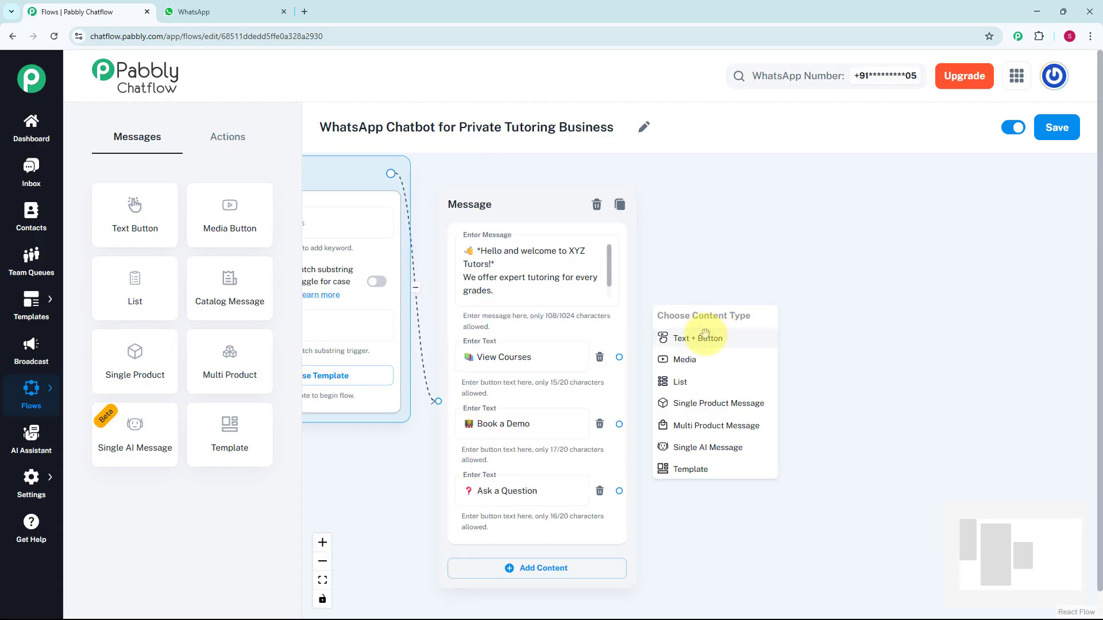
left_click(710, 339)
left_click(731, 317)
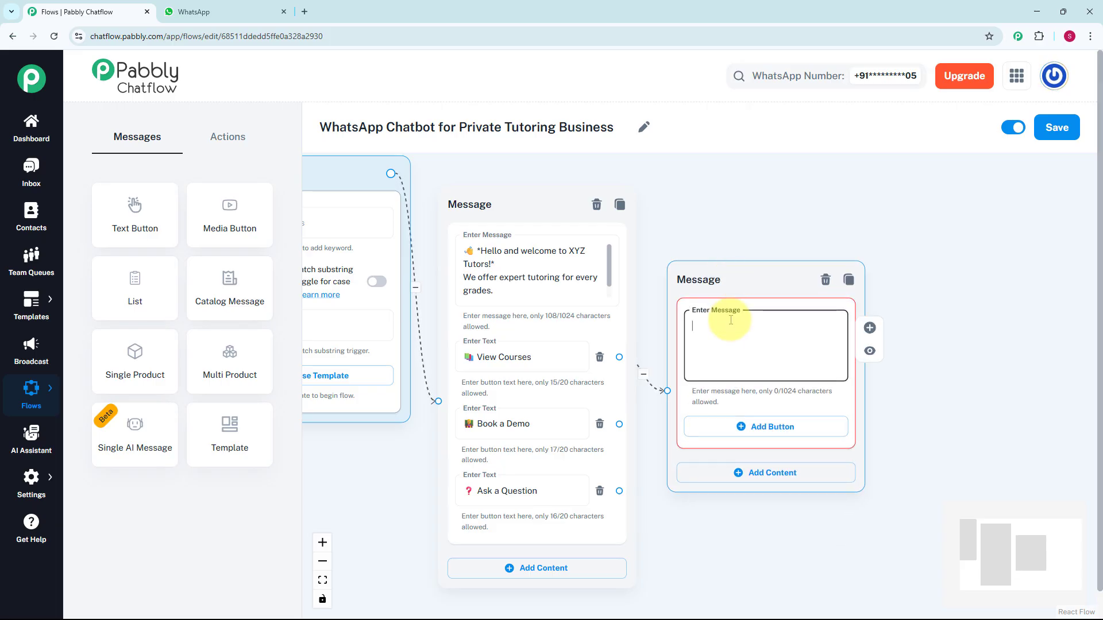
key("ctrl+v")
- Add a Book a Demo button to the course list message and move that block clear of the welcome message
left_click_drag(750, 287, 743, 233)
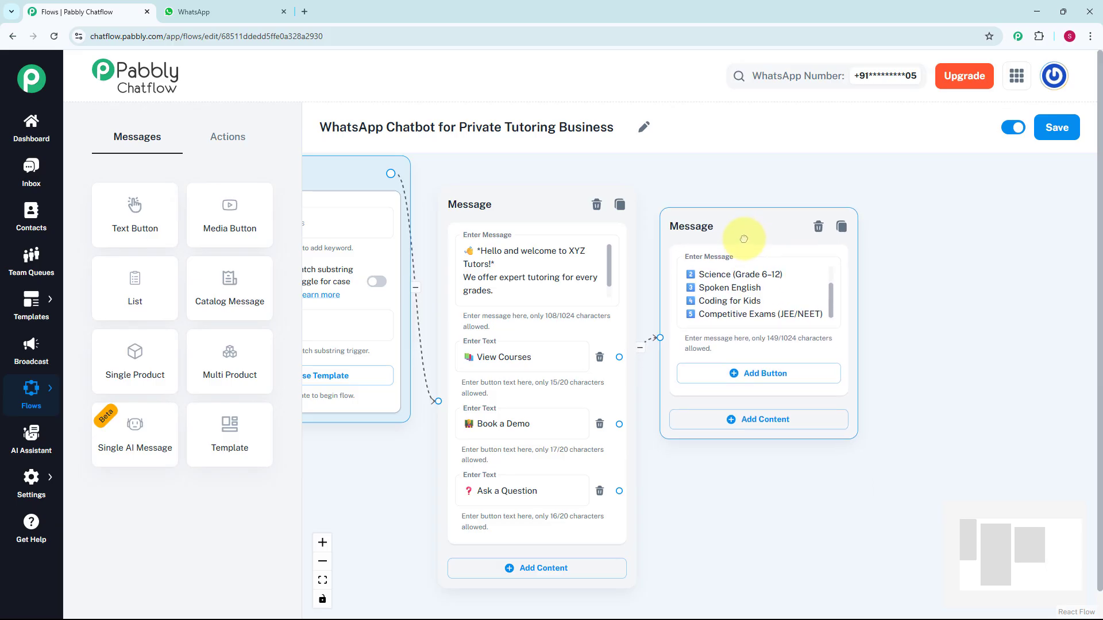
left_click(750, 371)
type("🧑 Book a Demo")
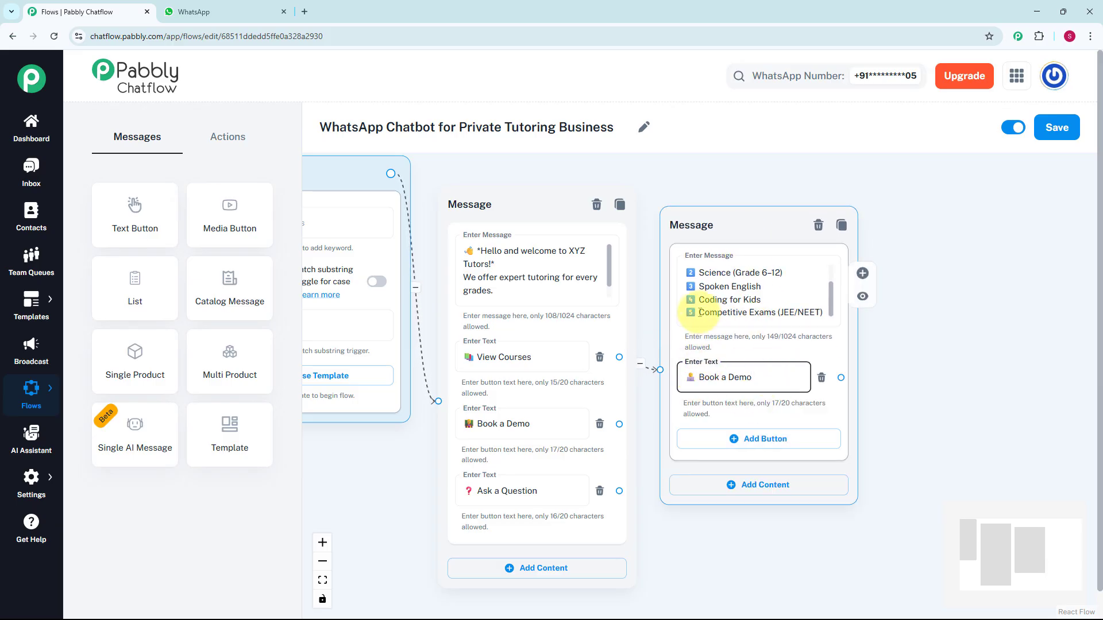
left_click_drag(723, 228, 775, 186)
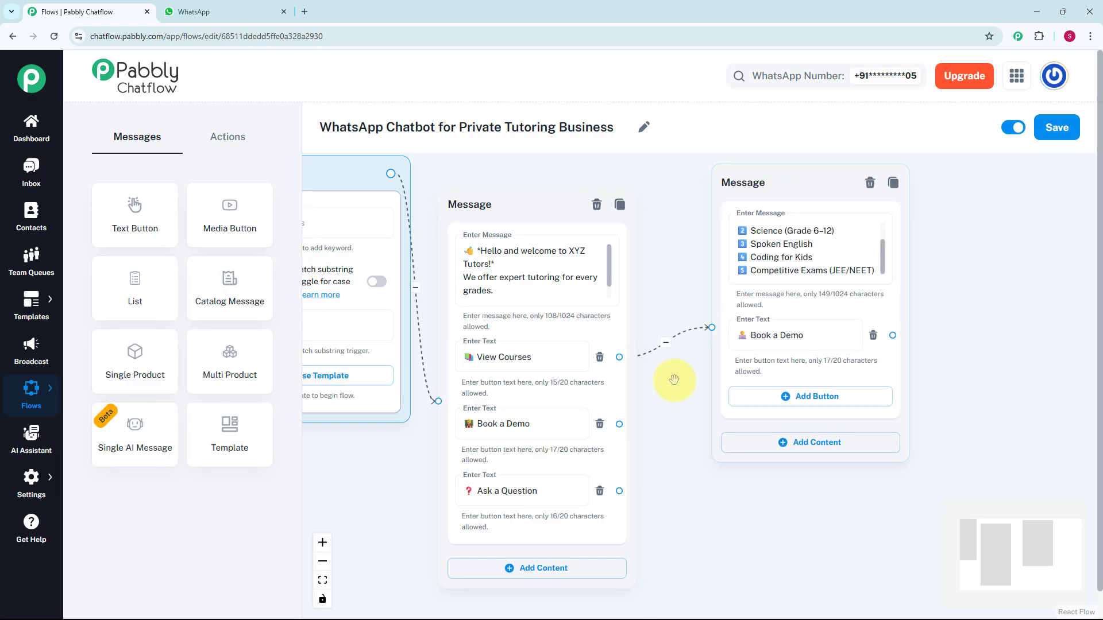
- Add an Ask Question action below the course list message and connect the welcome message's Book a Demo button to it
left_click(504, 423)
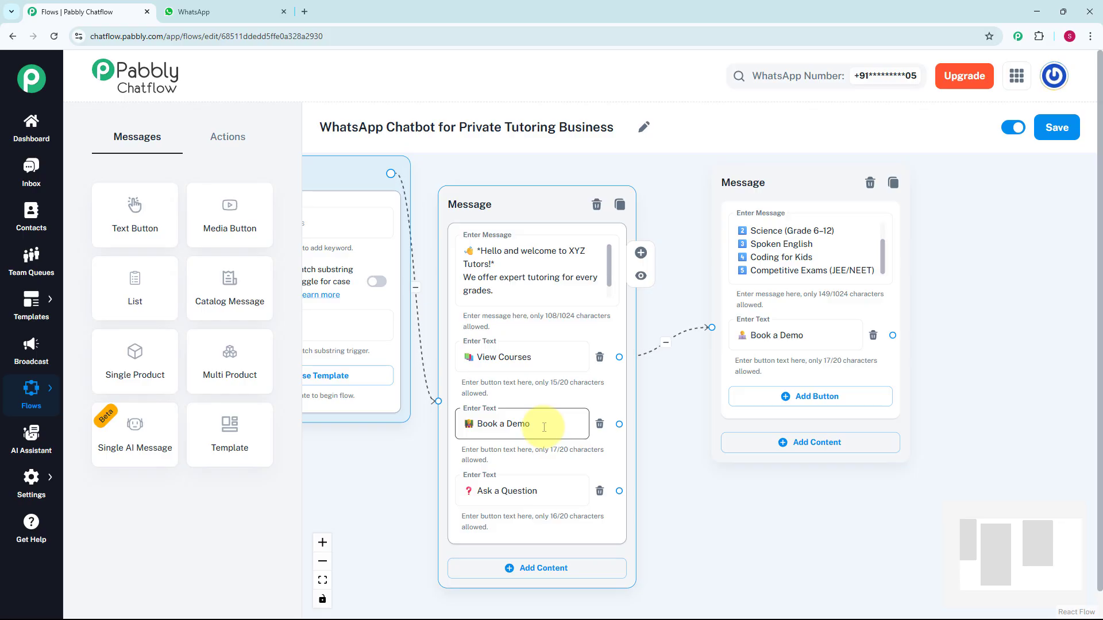
left_click(229, 136)
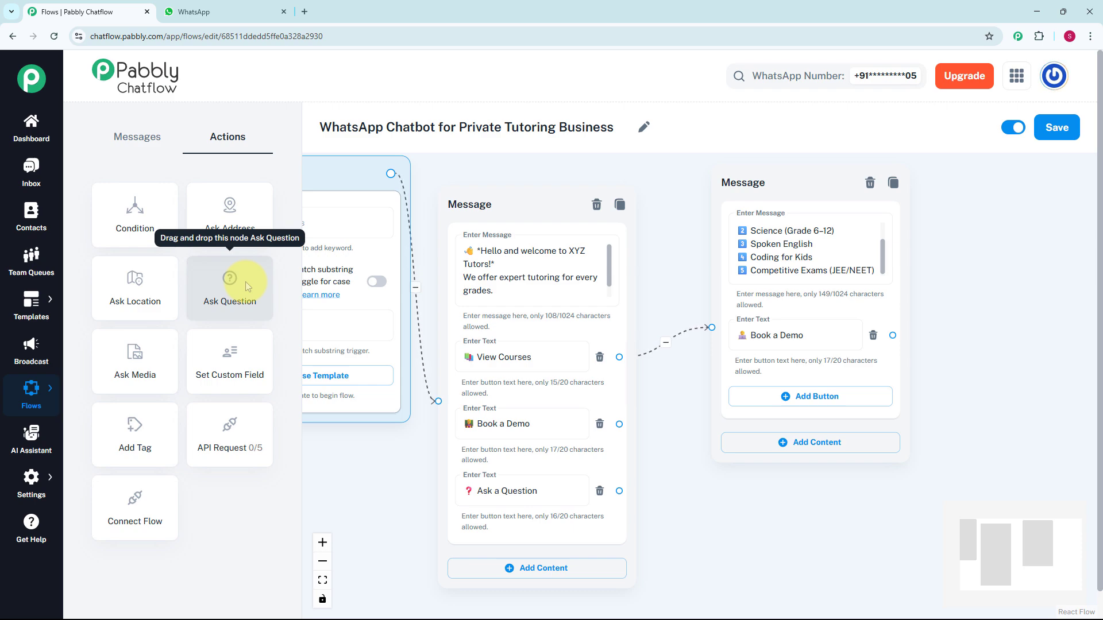
left_click_drag(242, 286, 276, 315)
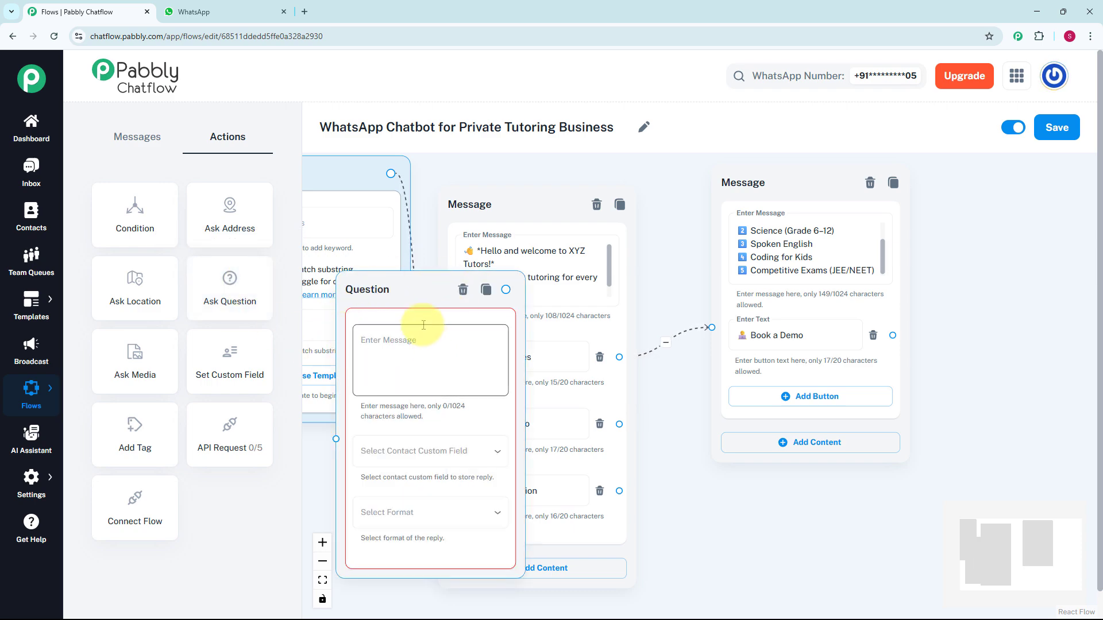
left_click_drag(391, 300, 792, 512)
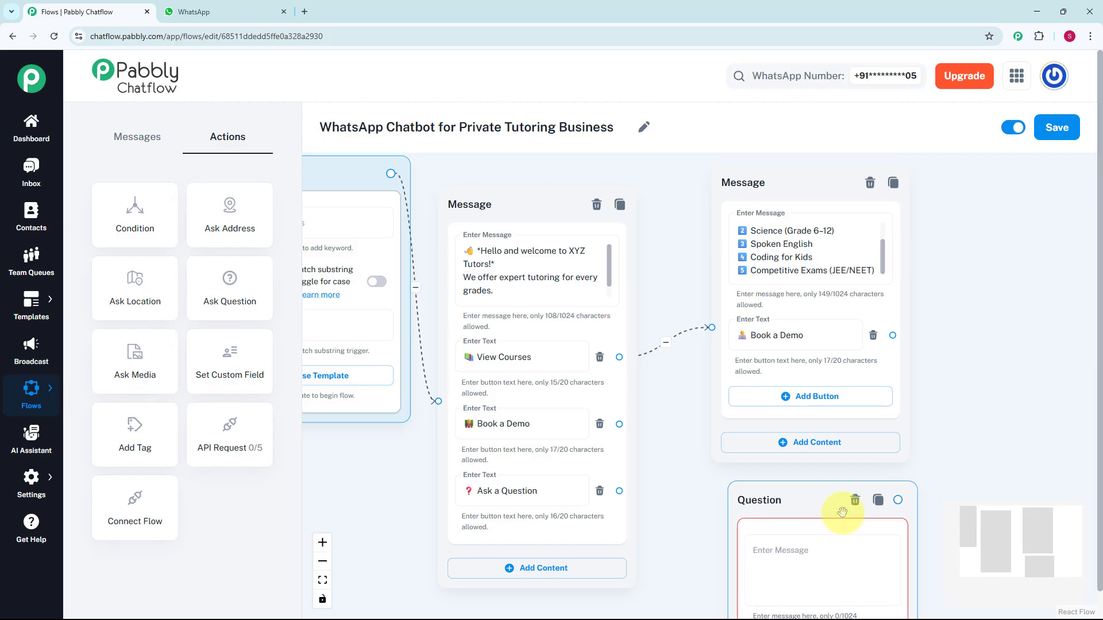
left_click_drag(935, 427, 806, 270)
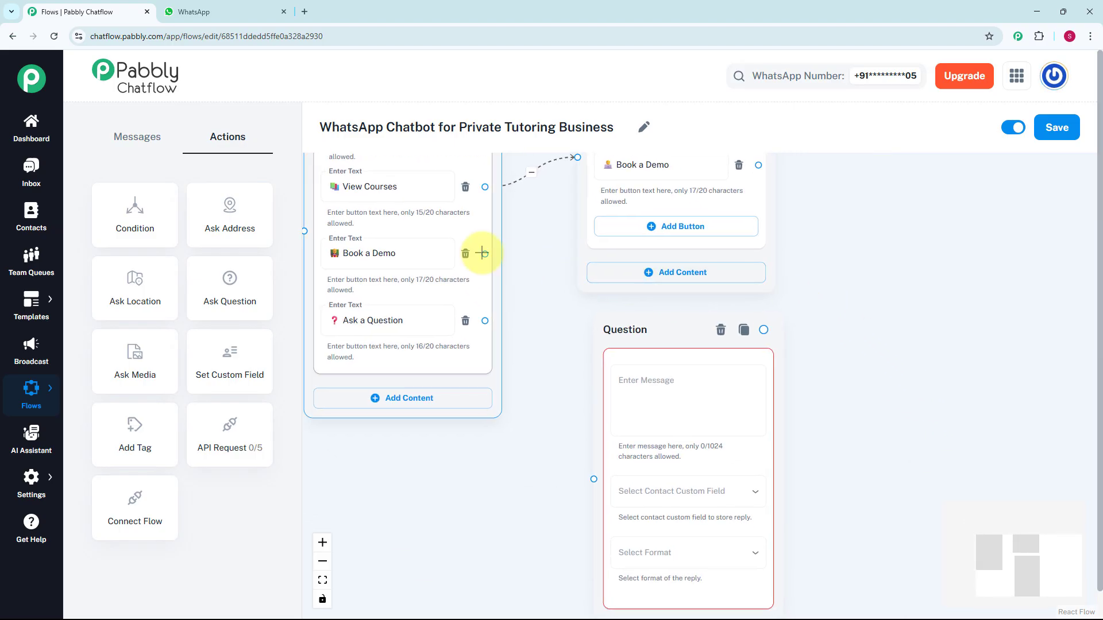
left_click_drag(484, 254, 594, 479)
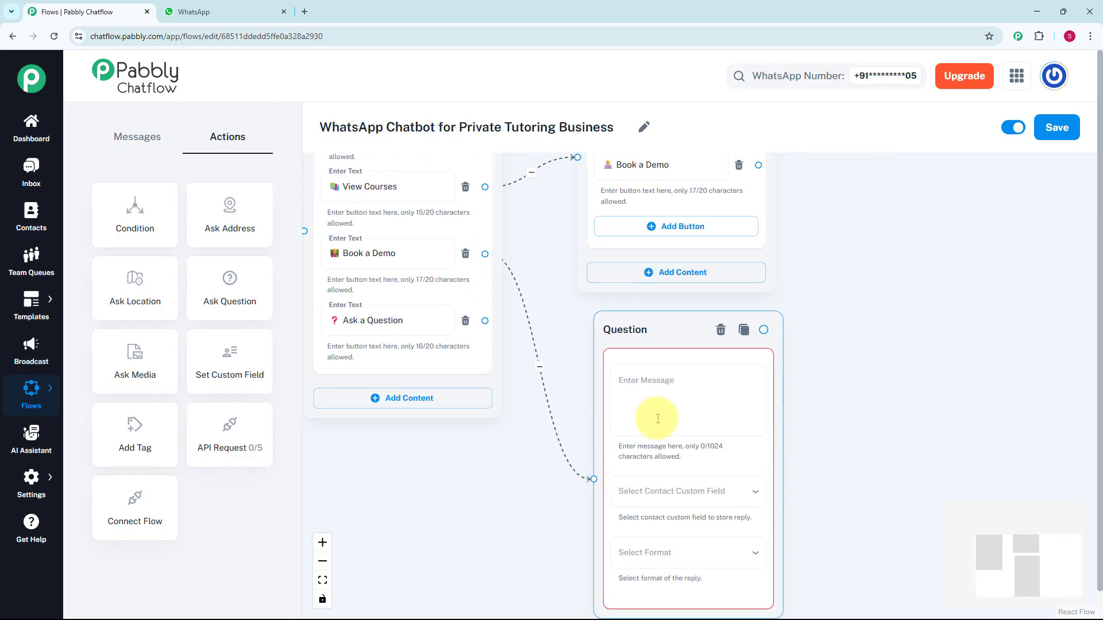
- Enter the question's demo session message, ending with "Please share the following:" and "Student Name"
left_click(658, 418)
scroll(657, 418, "up", 2)
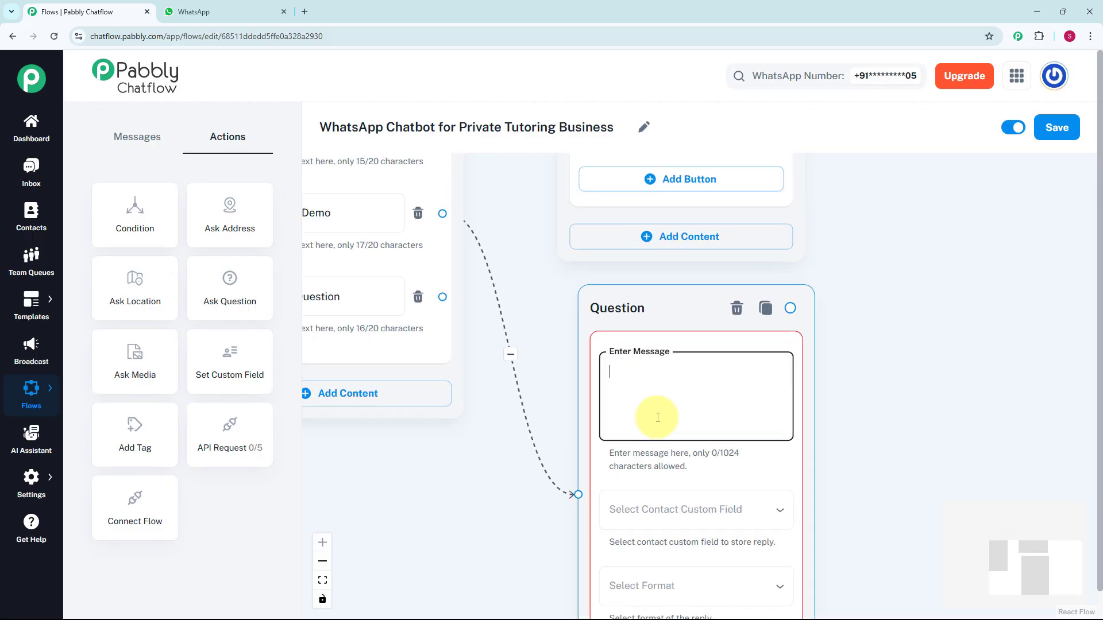
key("ctrl+v")
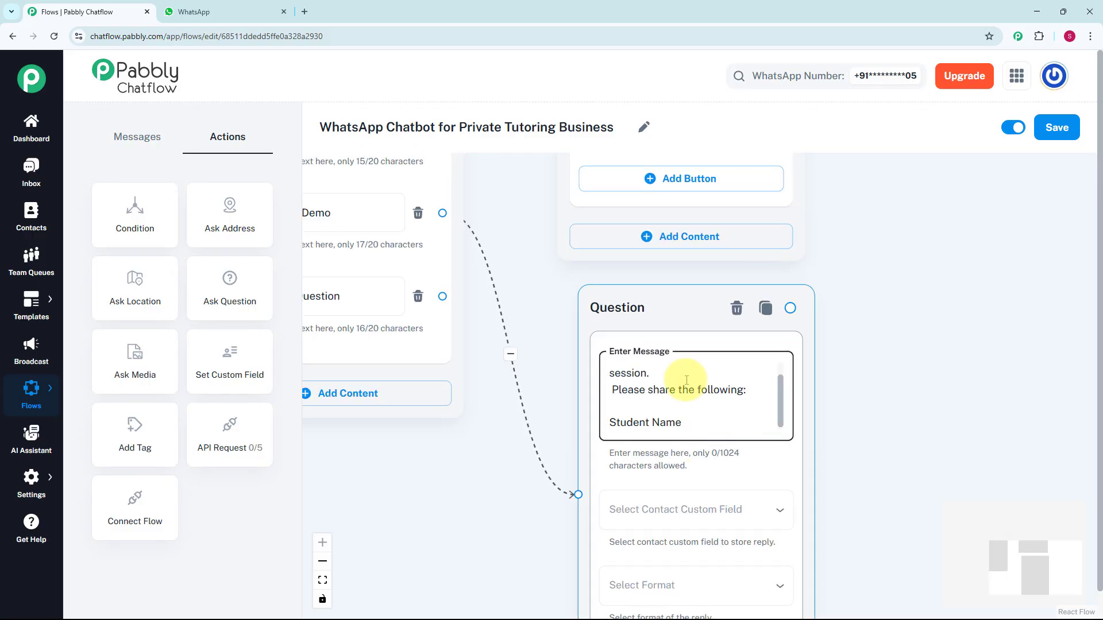
- Store the student name question's reply in the FullName contact custom field and set its format to Any
scroll(872, 417, "down", 2)
left_click_drag(837, 404, 679, 342)
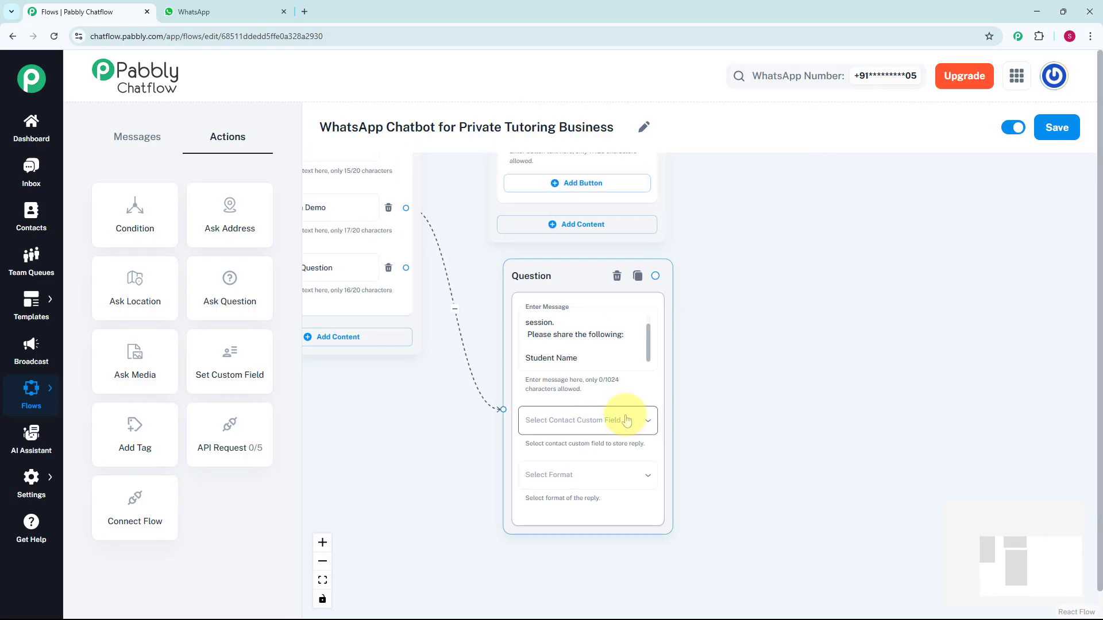
left_click(639, 424)
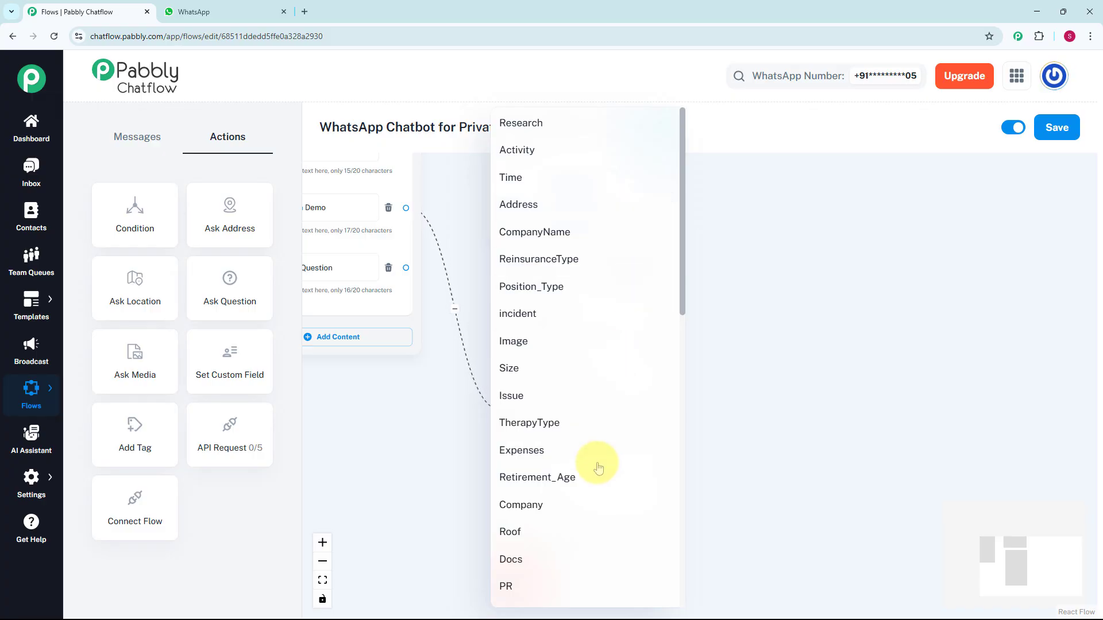
left_click(49, 484)
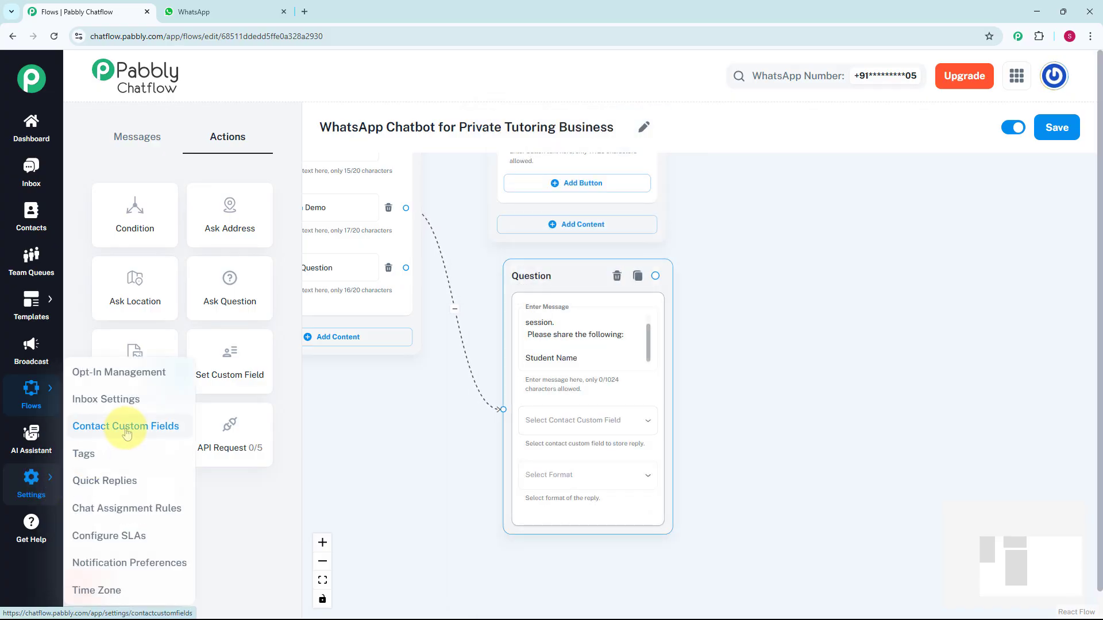
left_click(569, 421)
scroll(584, 426, "down", 8)
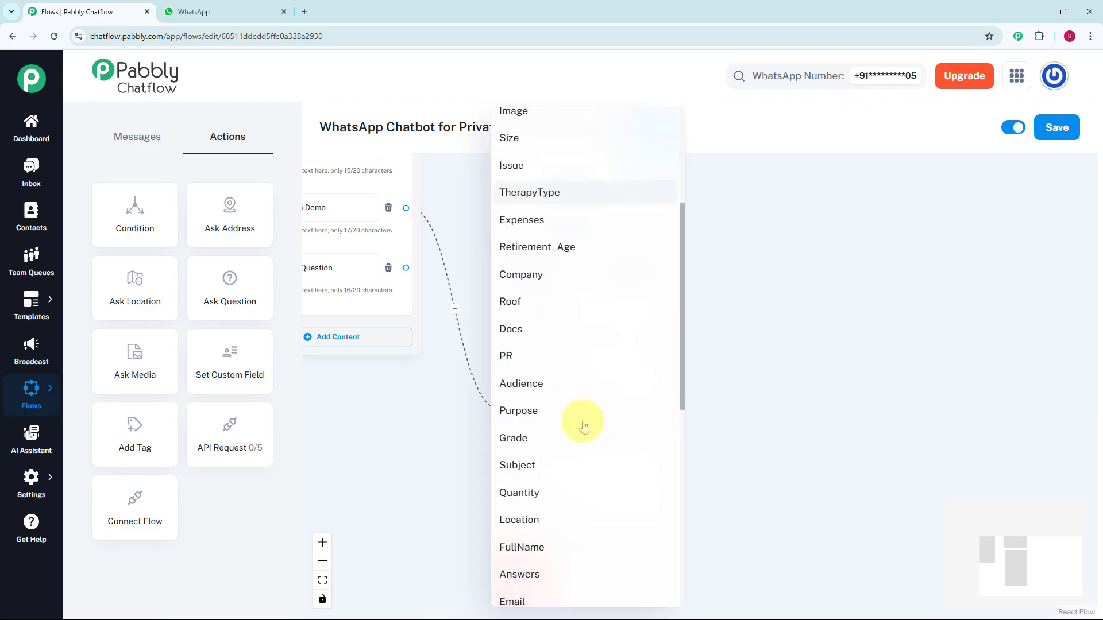
left_click(561, 326)
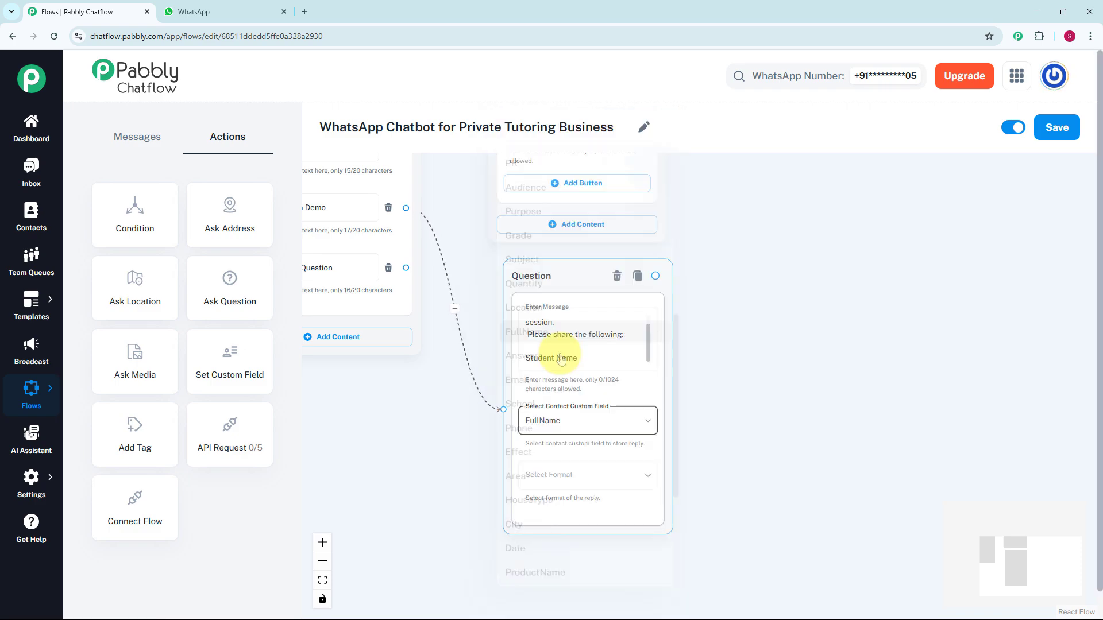
left_click(561, 482)
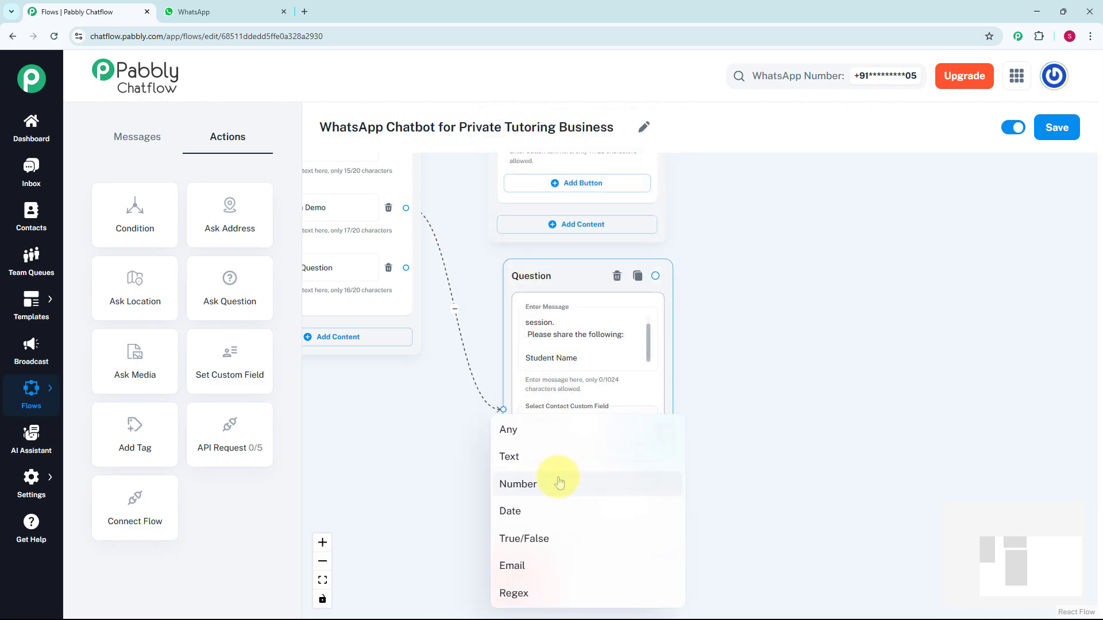
left_click(509, 437)
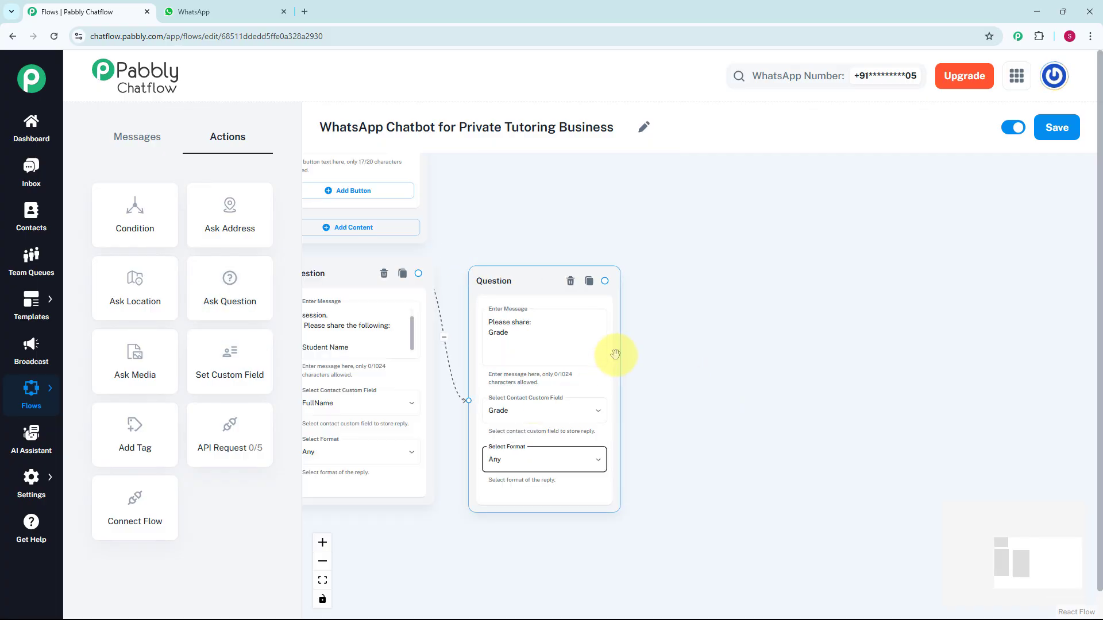
- Add an API Request action beside the Subject question and connect that question to it
scroll(615, 352, "up", 3)
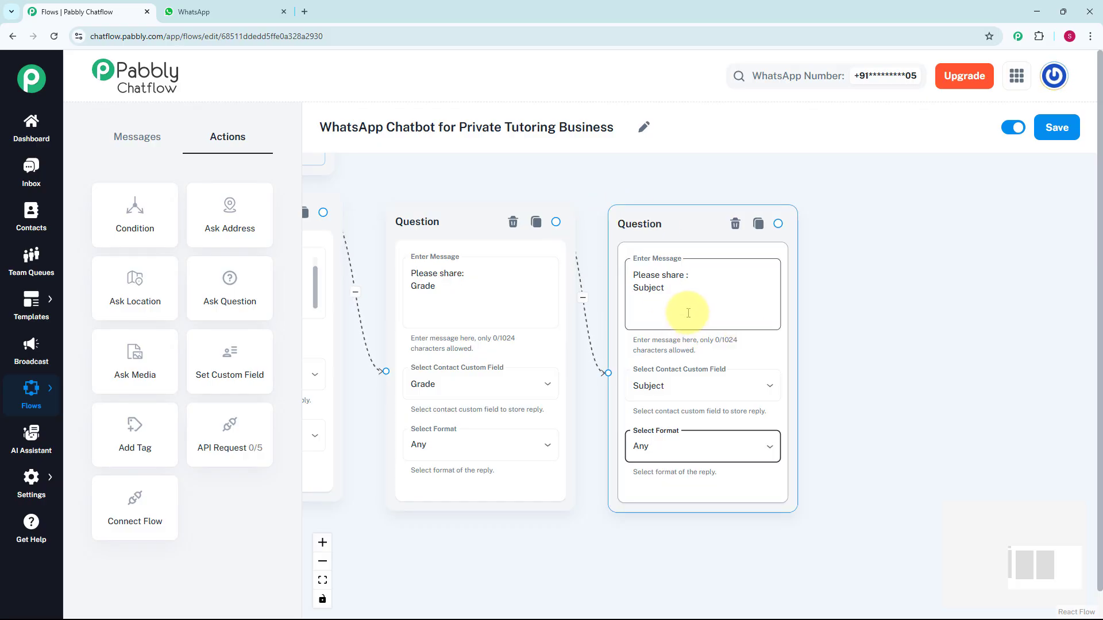
left_click(234, 441)
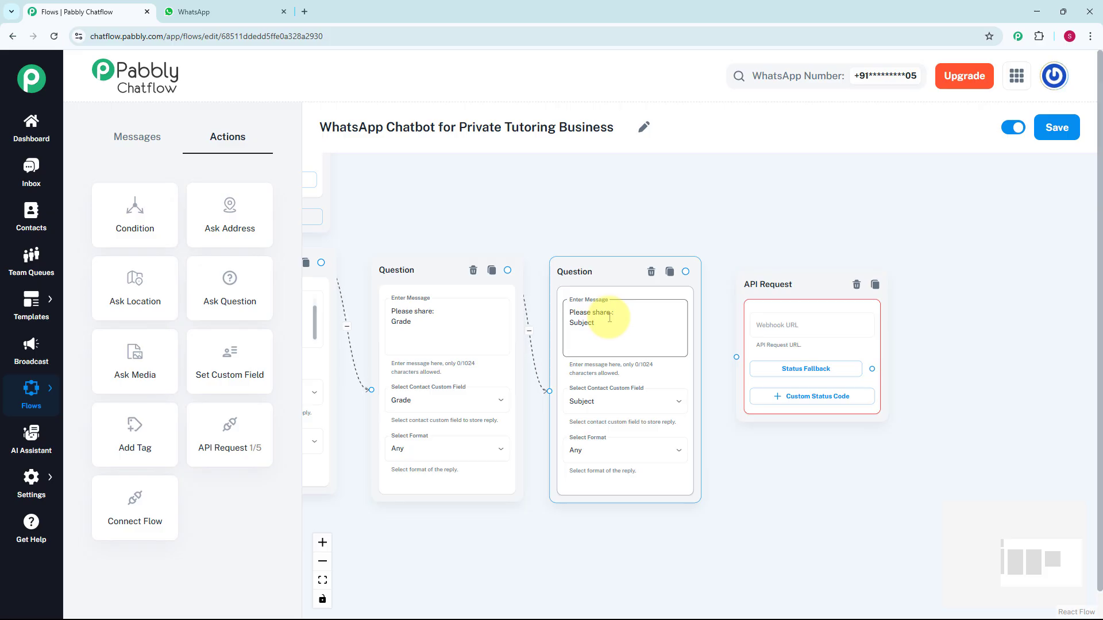
left_click_drag(686, 273, 736, 356)
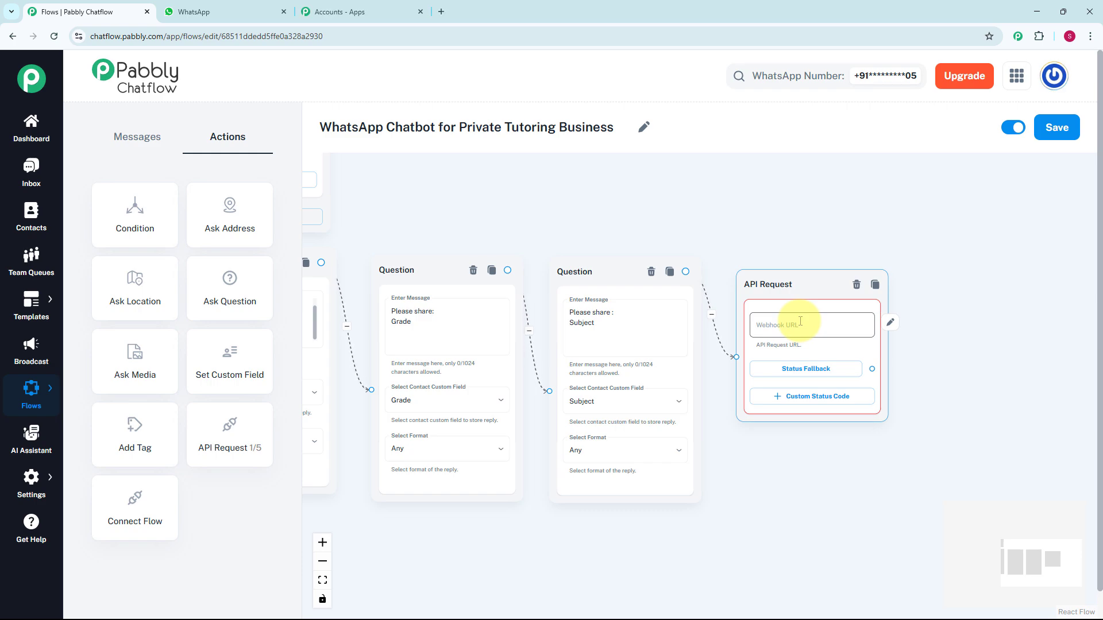
- Switch to the Pabbly accounts page in the browser and open the Pabbly Connect dashboard
left_click(331, 11)
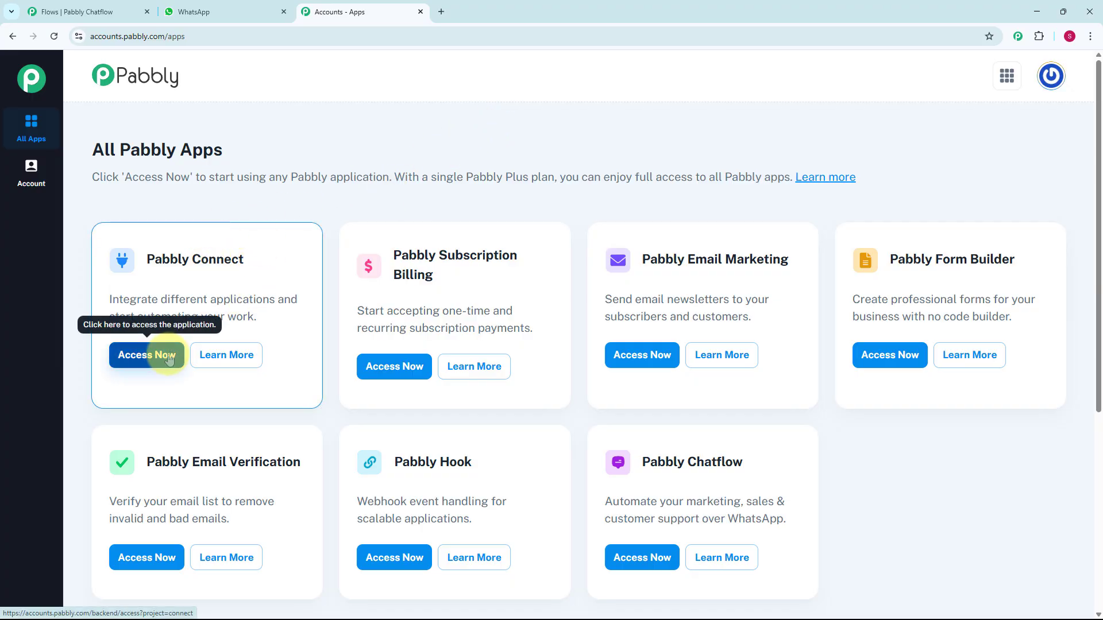
left_click(150, 354)
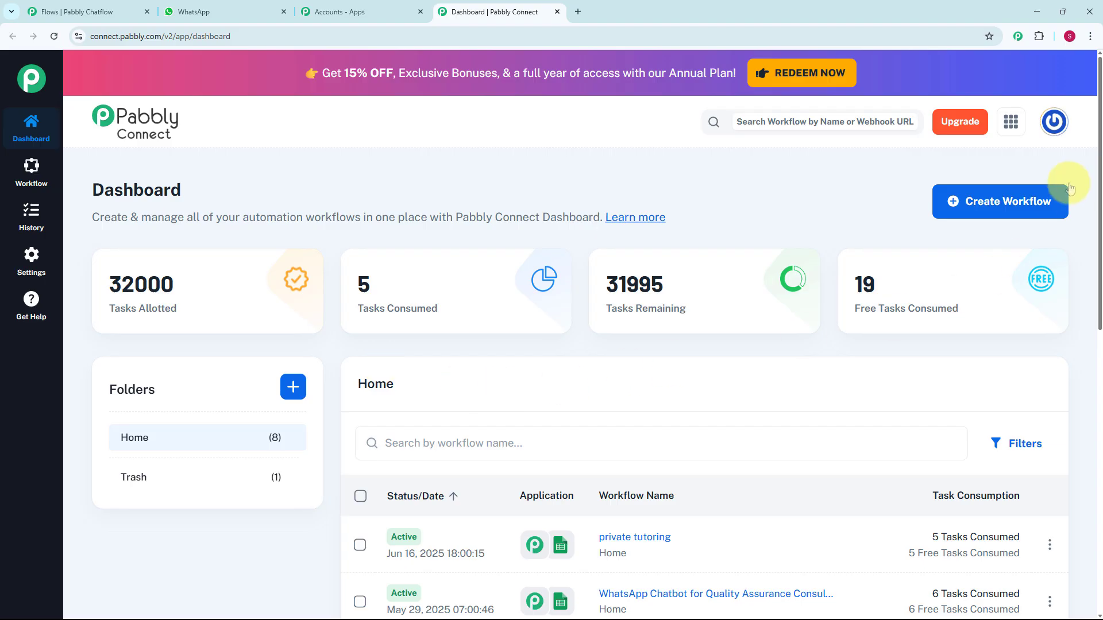
- Create a workflow named "WhatsApp Chatbot for Private Tutoring Business" in the Home folder
left_click(1001, 203)
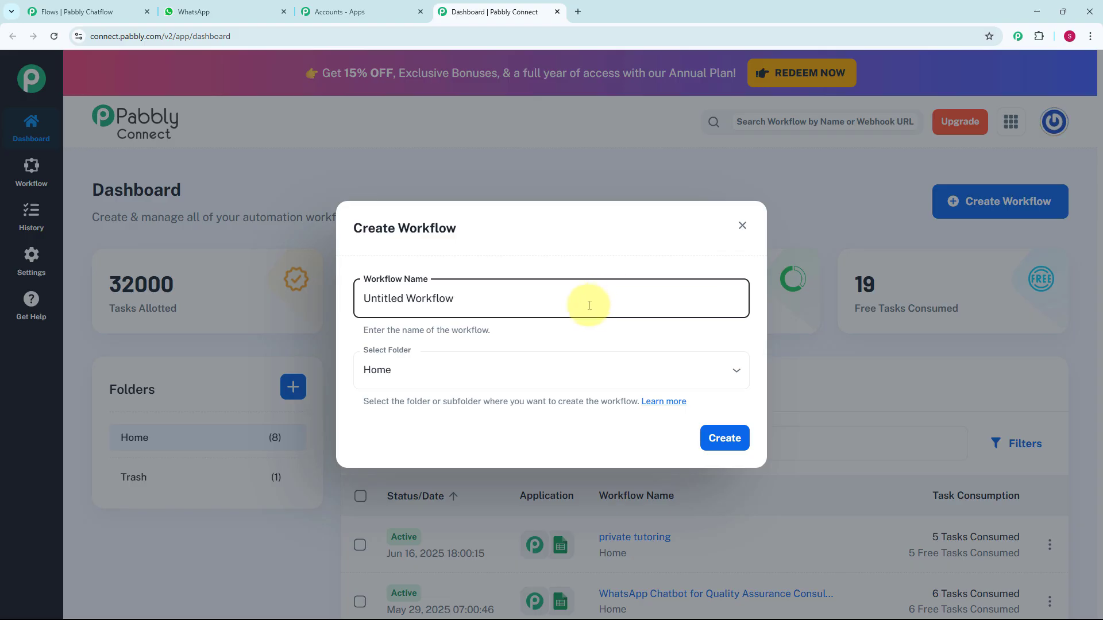
key("ctrl+a")
type("WhatsApp Chatbot for Private Tutoring Business")
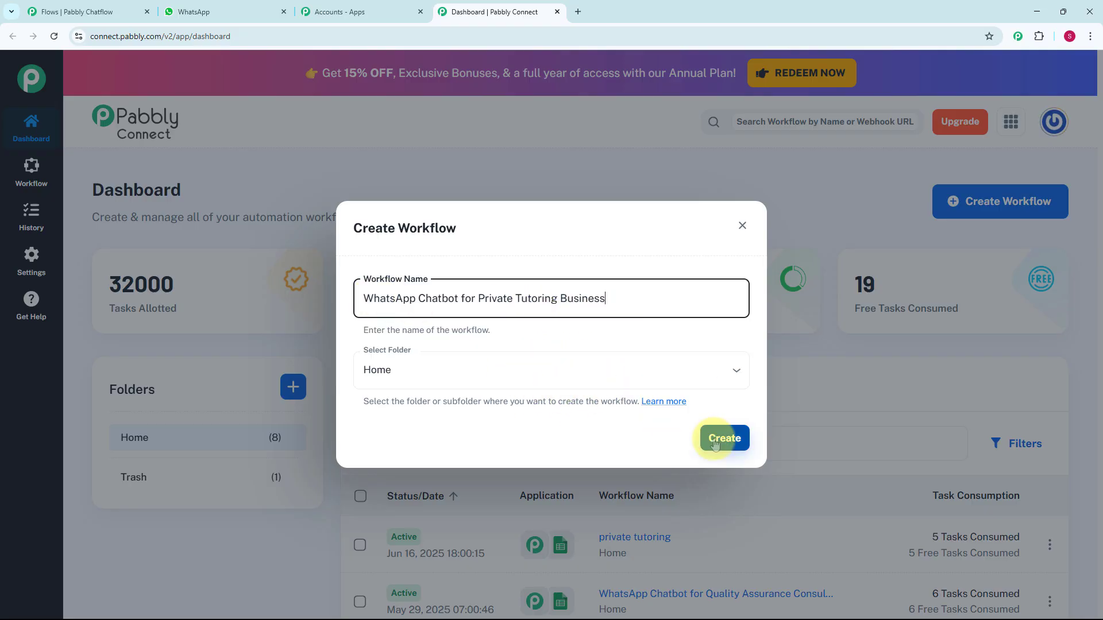
left_click(715, 439)
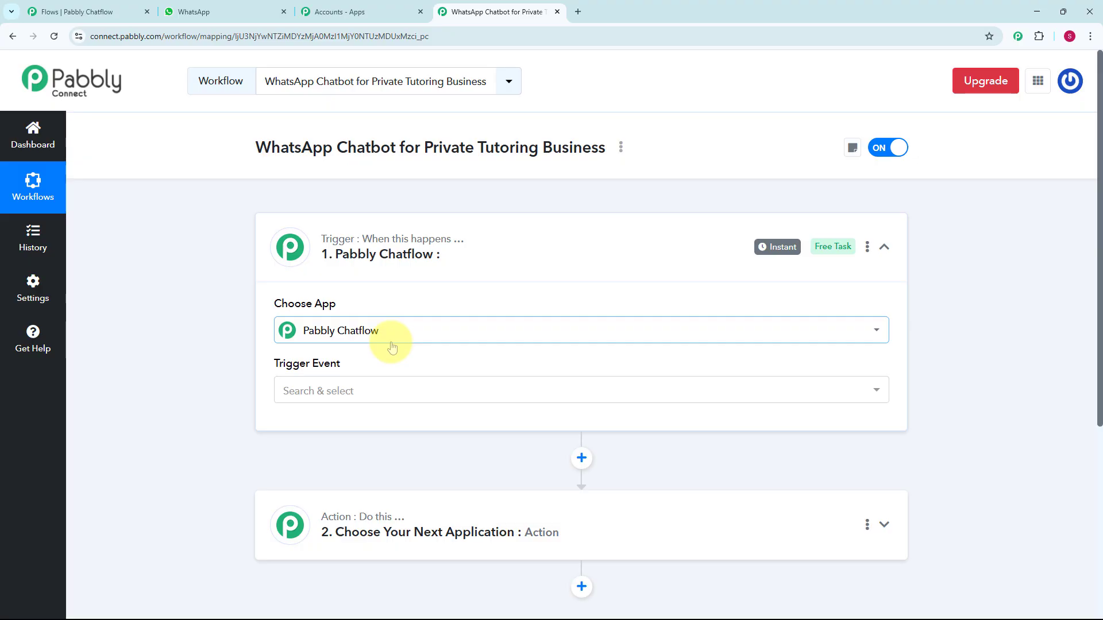
- Set the Pabbly Chatflow trigger's event to New Message Received
left_click(343, 392)
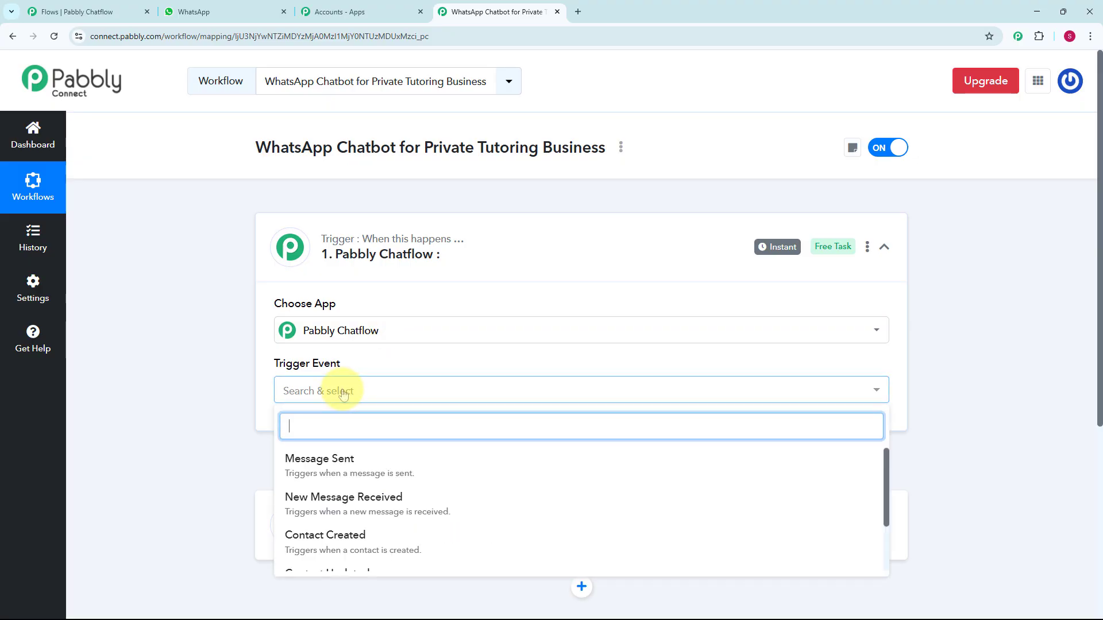
left_click(345, 505)
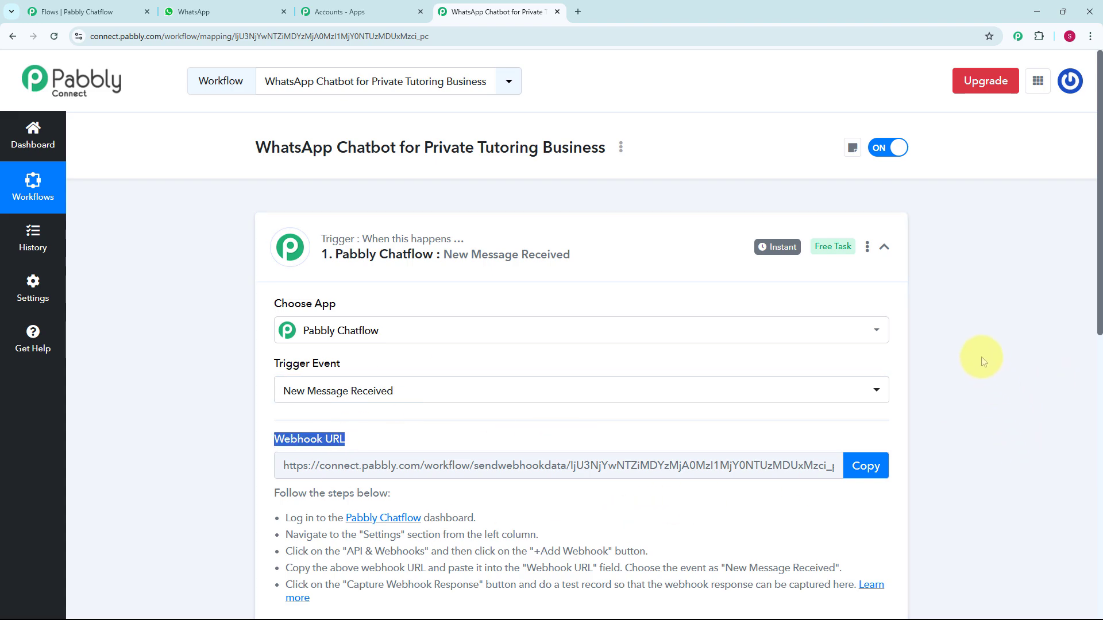
scroll(949, 408, "down", 3)
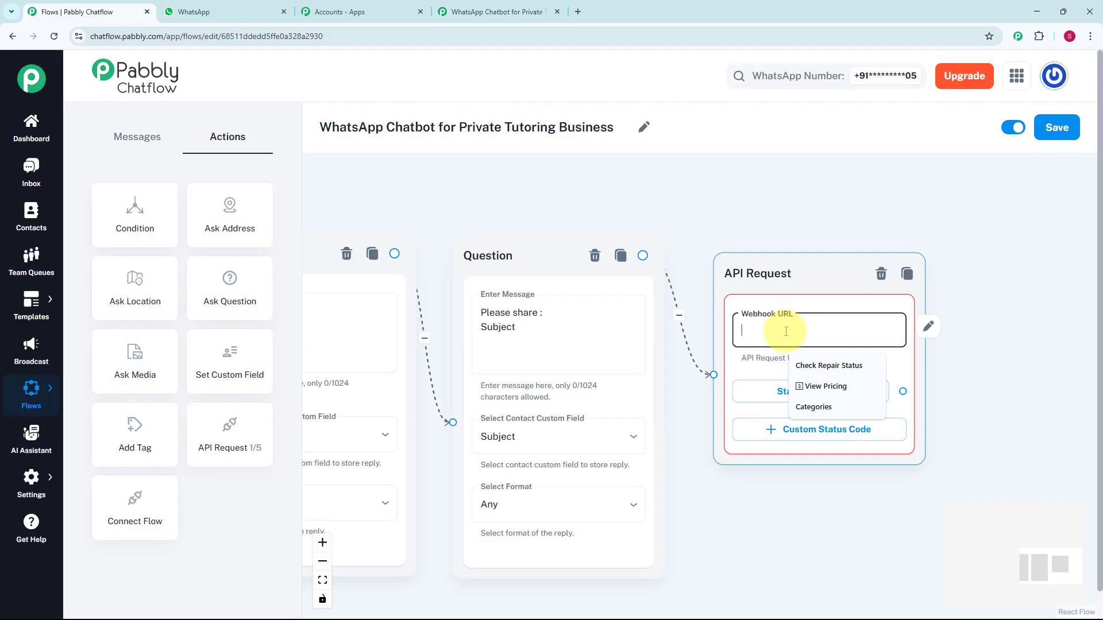
- Switch to the chatbot flow's API Request, set its method to POST and paste the workflow's webhook URL
left_click(786, 331)
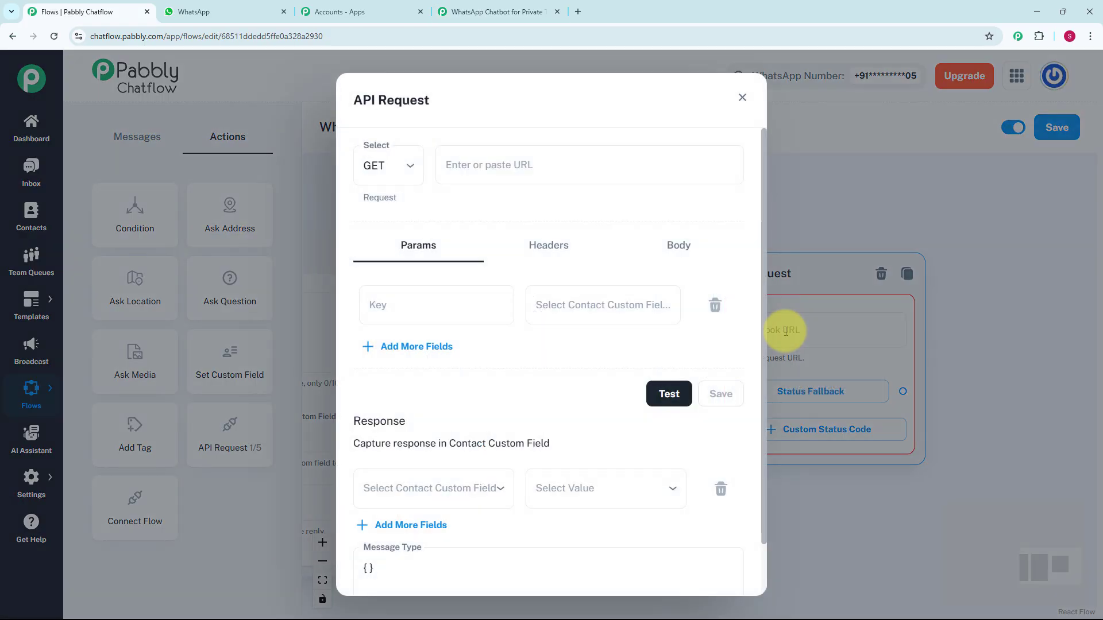
left_click(410, 169)
left_click(396, 229)
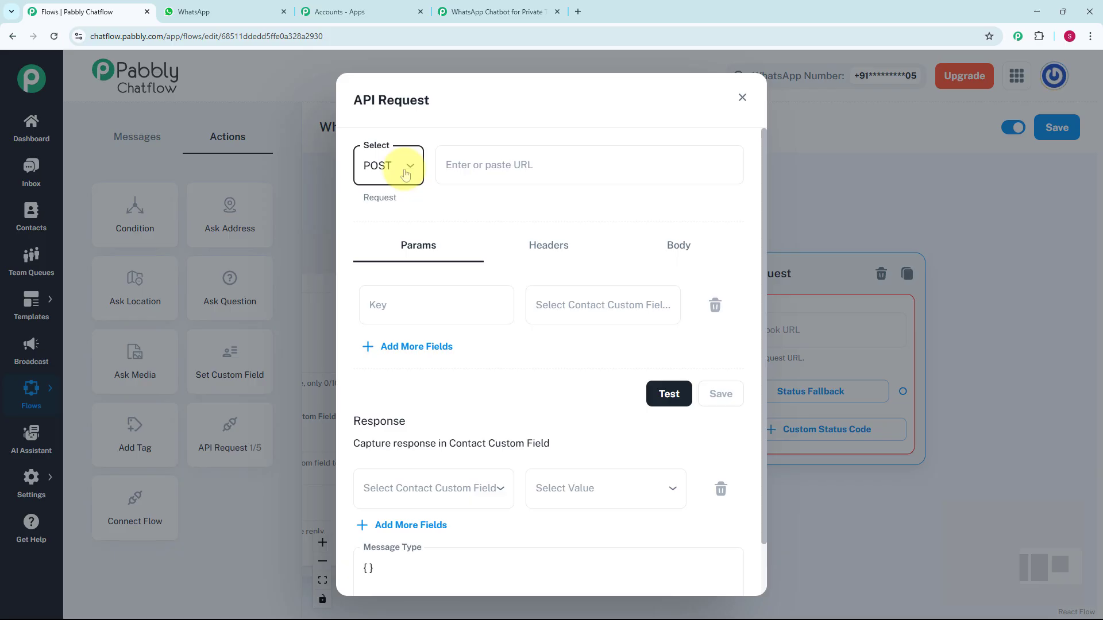
left_click(514, 169)
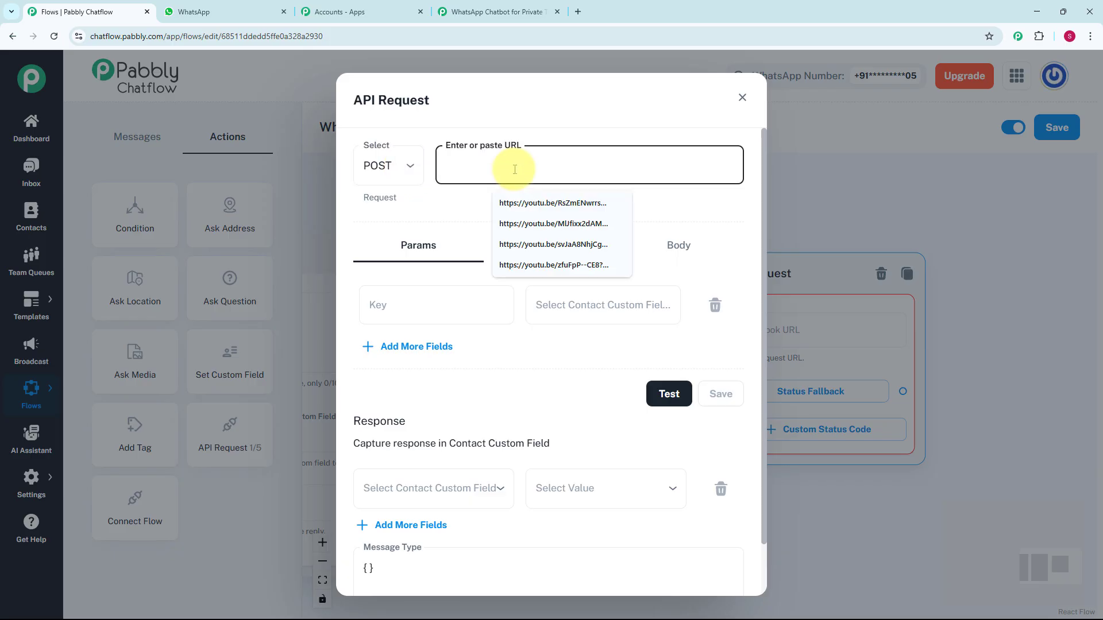
key("ctrl+v")
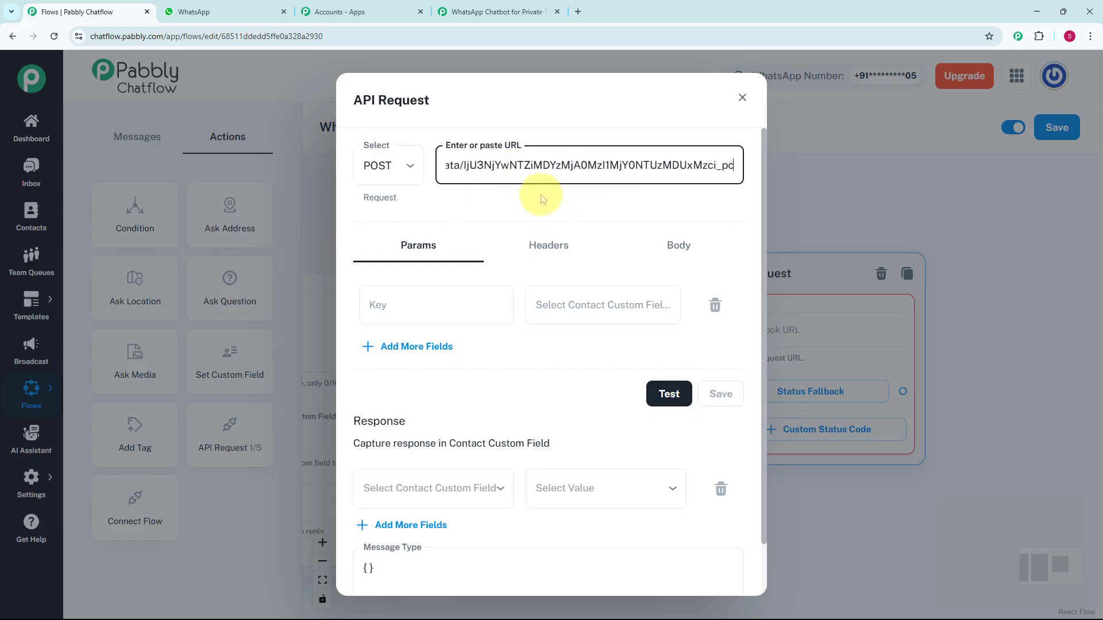
- Add a request parameter with the key "Full Name" and the contact custom field $FullName as its value
left_click(450, 308)
type("Full Name")
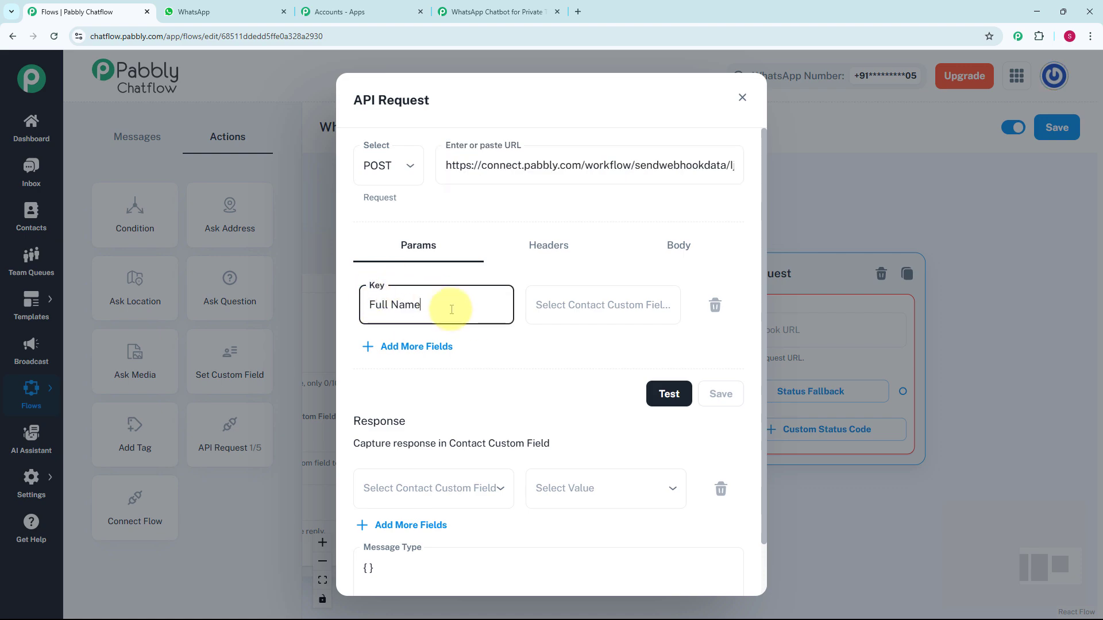
left_click(562, 309)
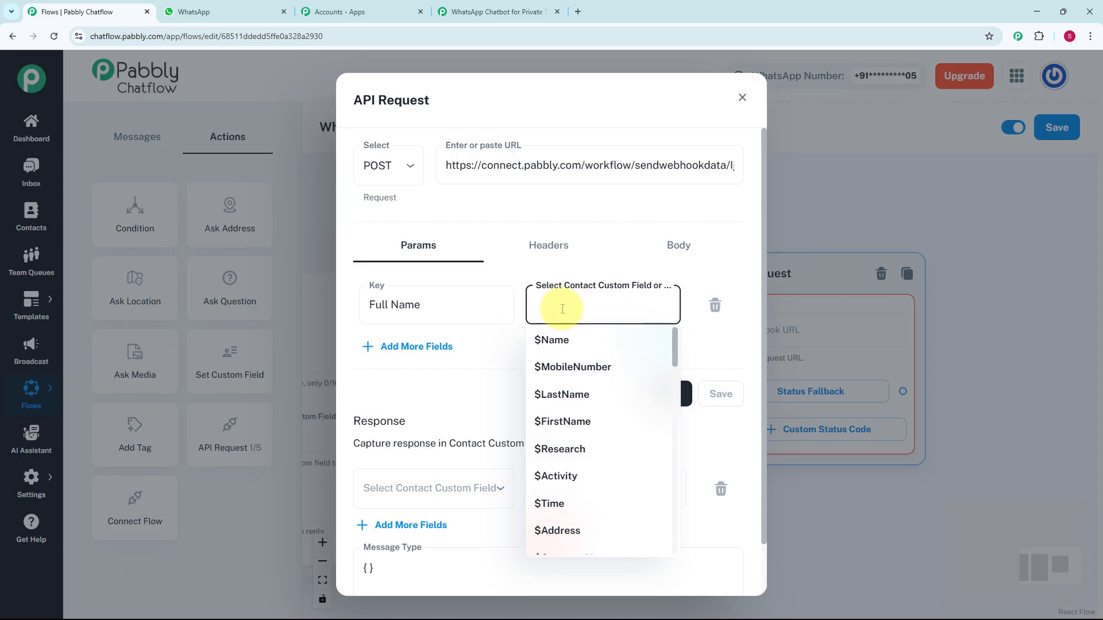
type("full")
left_click(561, 340)
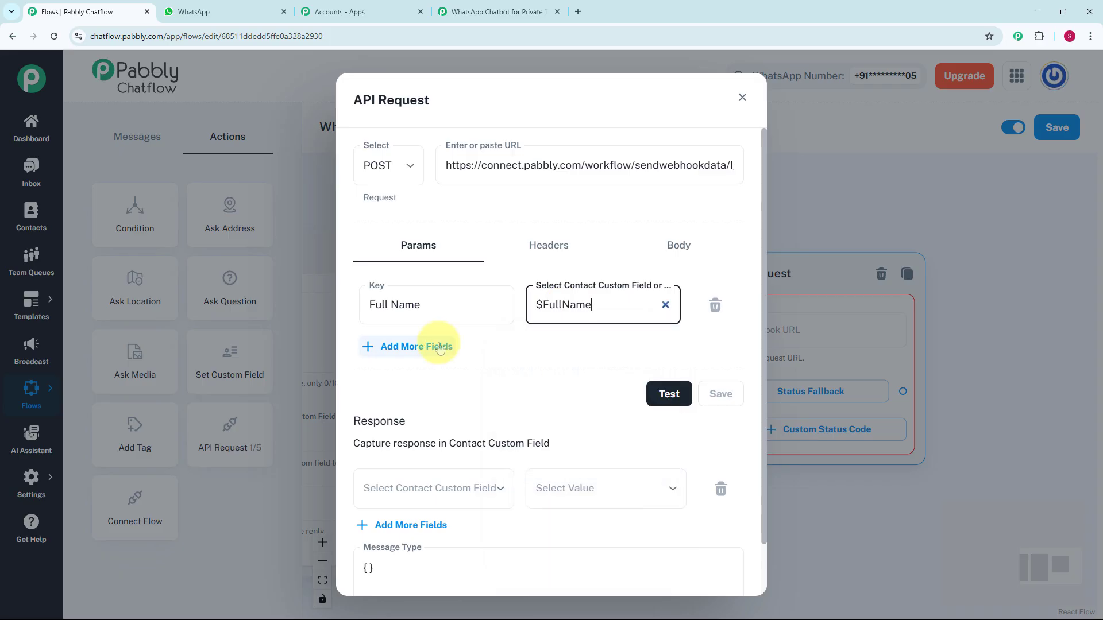
- Add a second request parameter with the key "Grade" and the contact custom field $Grade as its value
left_click(439, 347)
left_click(396, 361)
type("Grade")
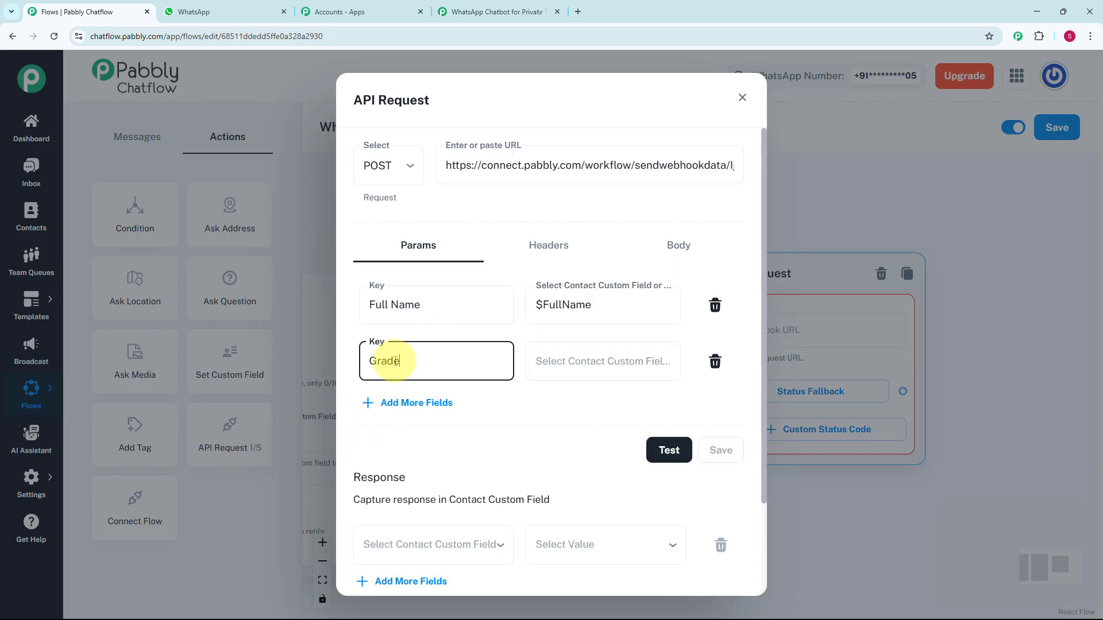
left_click(555, 362)
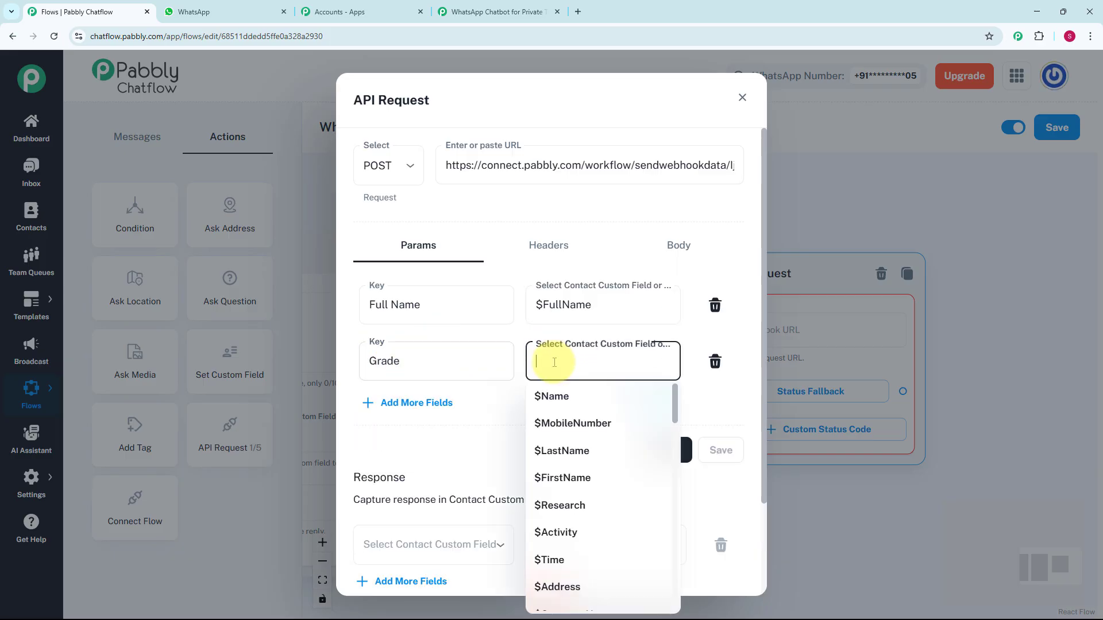
type("$Gr")
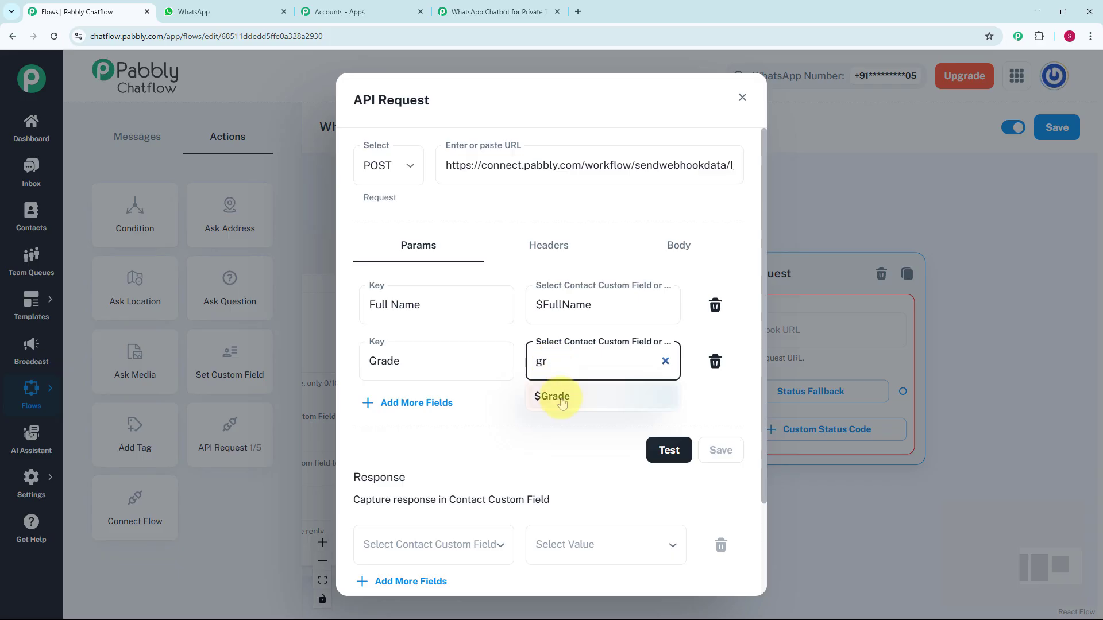
left_click(554, 394)
- Add a third request parameter with the key "Subject" and the contact custom field $Subject as its value
left_click(424, 399)
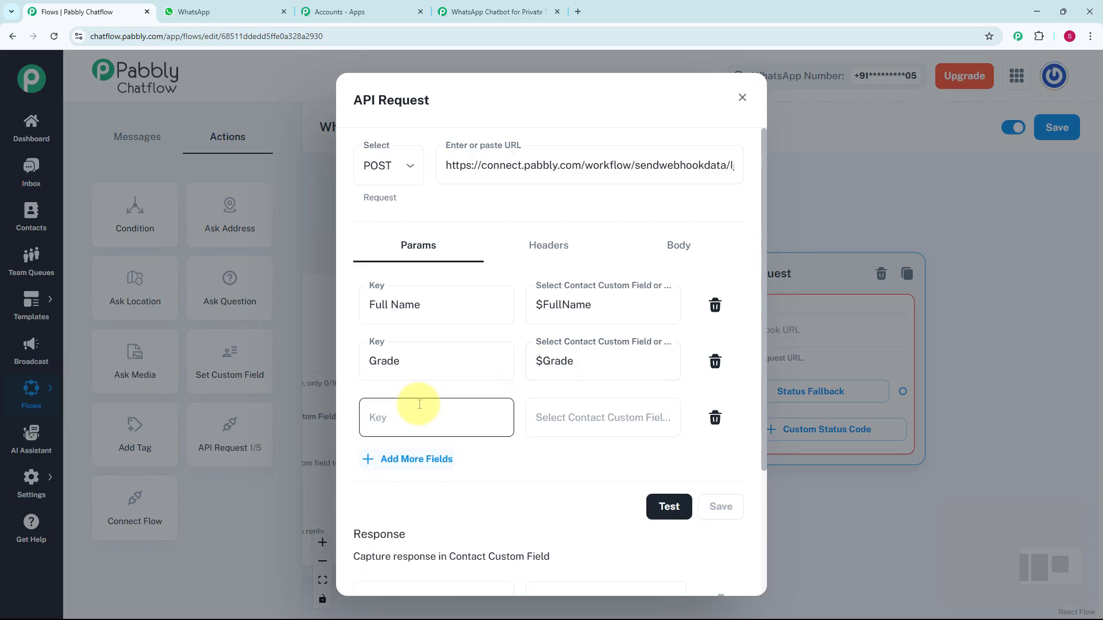
left_click(420, 404)
type("Subject")
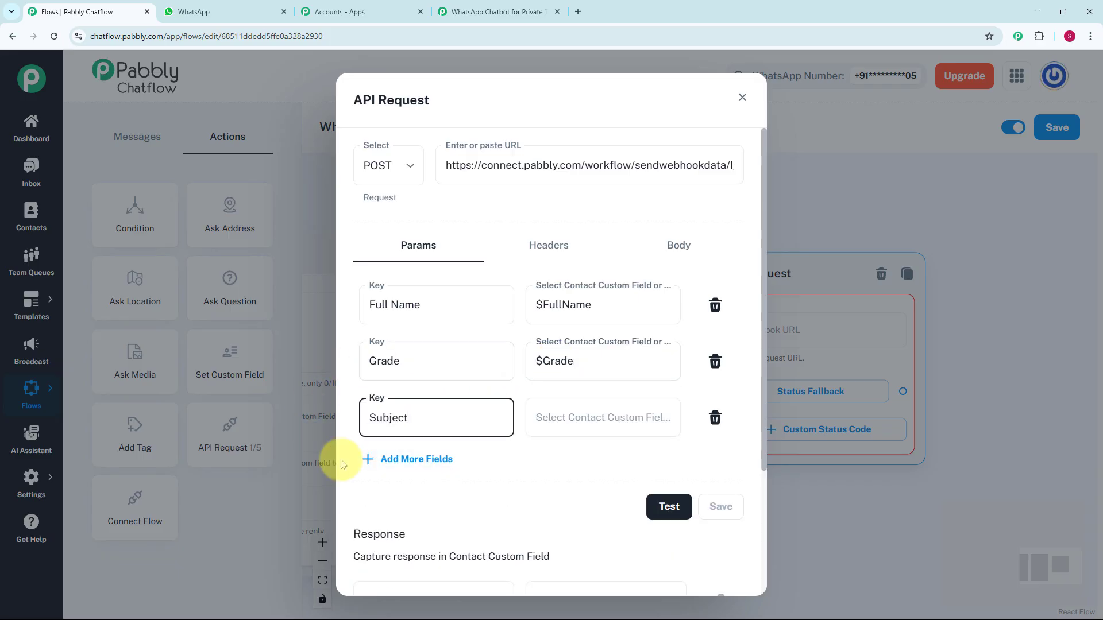
left_click(574, 423)
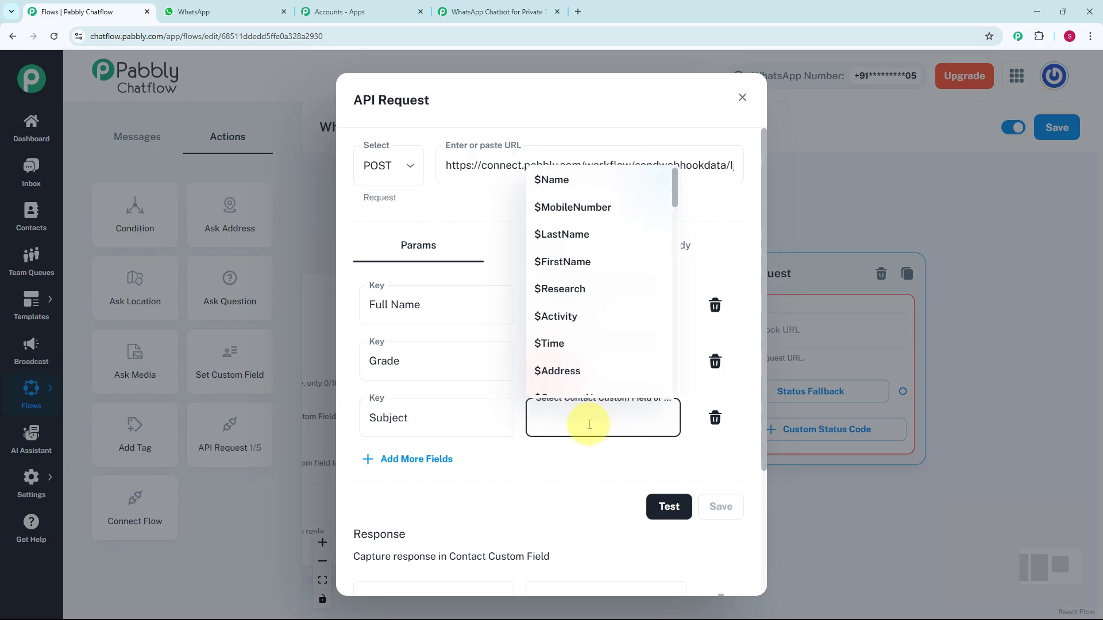
type("sub")
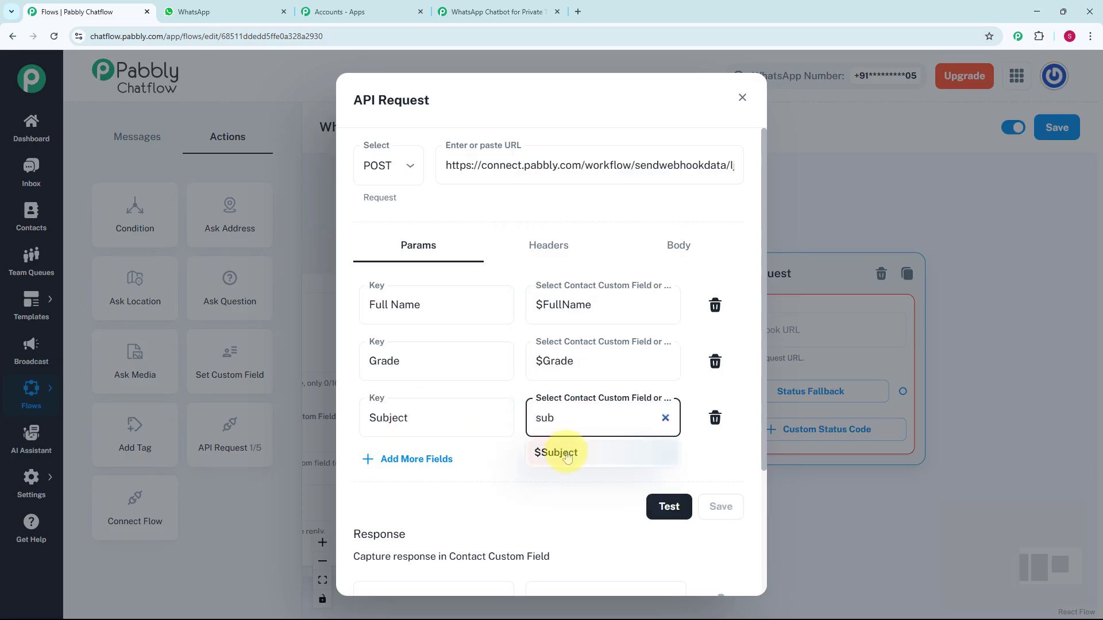
left_click(567, 454)
- Test the API request and check the webhook response captured in the Pabbly Connect workflow
left_click(668, 510)
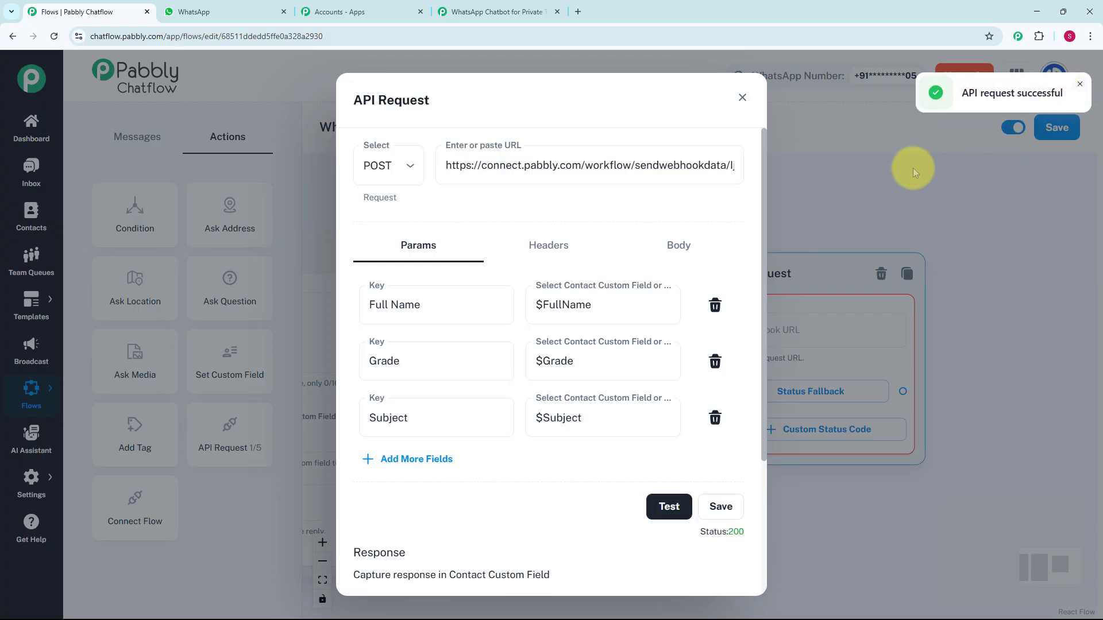
left_click(494, 12)
scroll(558, 398, "down", 4)
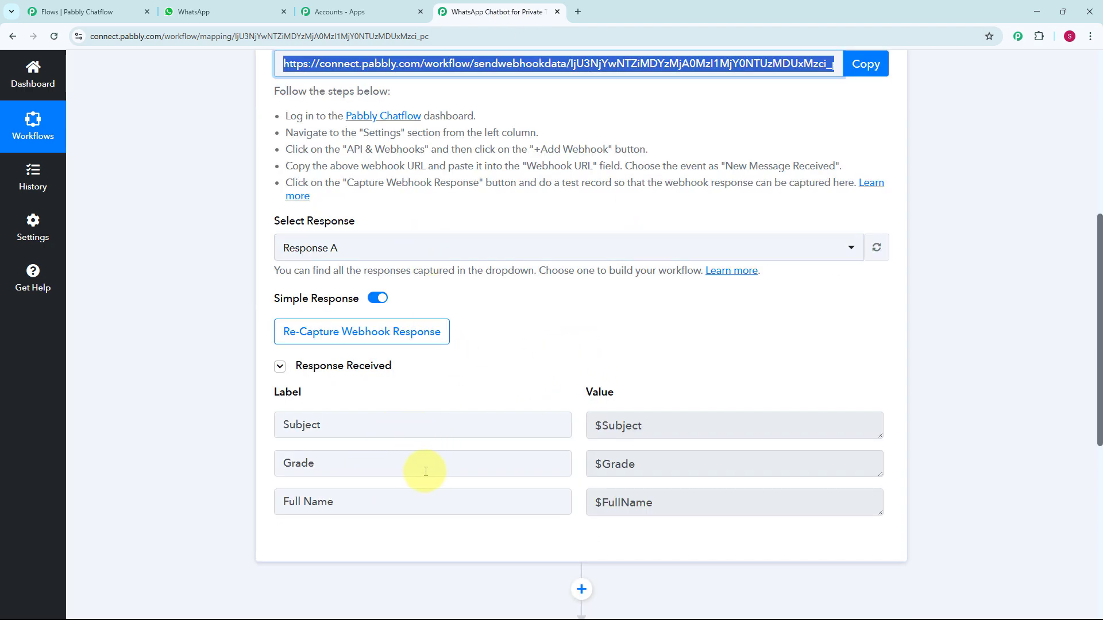
scroll(505, 387, "down", 3)
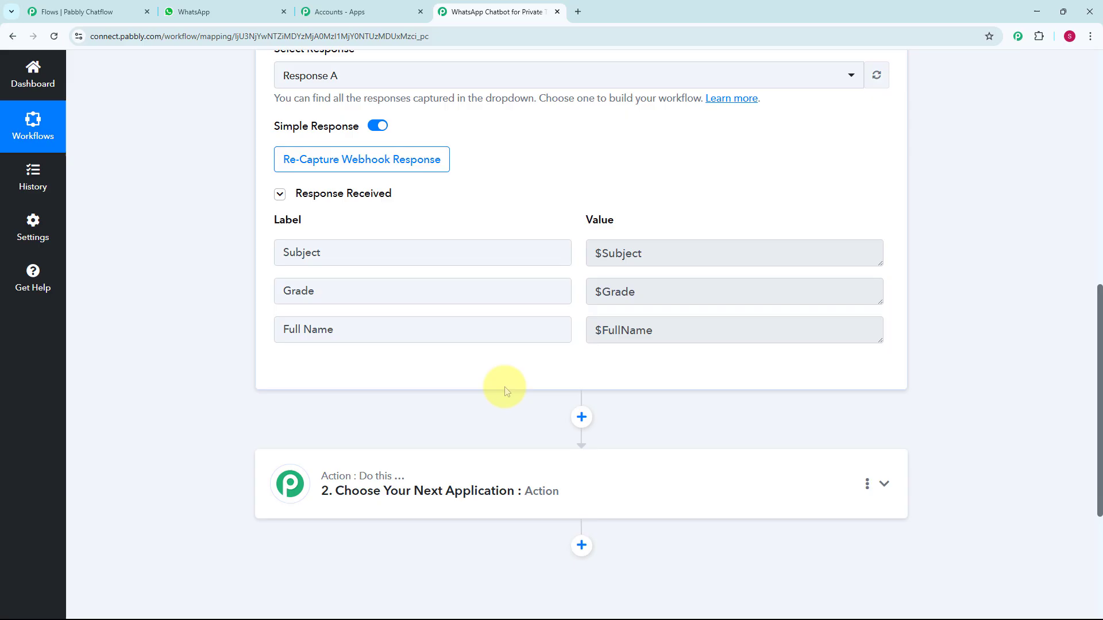
- Set the workflow's action step to Google Sheets with the Add New Row event
left_click(882, 484)
left_click(513, 299)
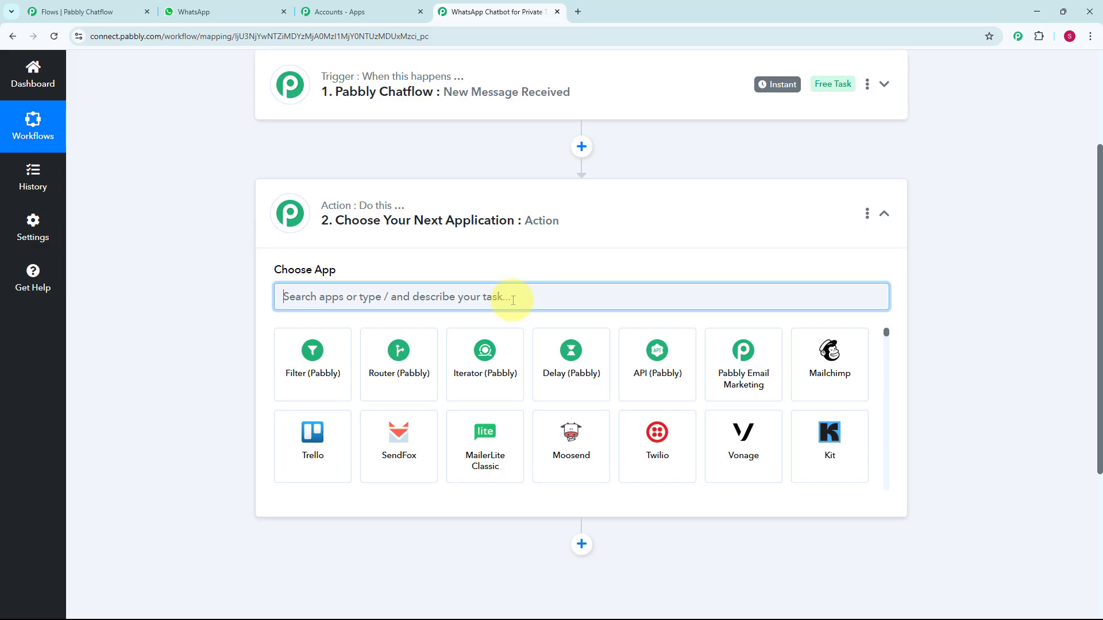
left_click(313, 365)
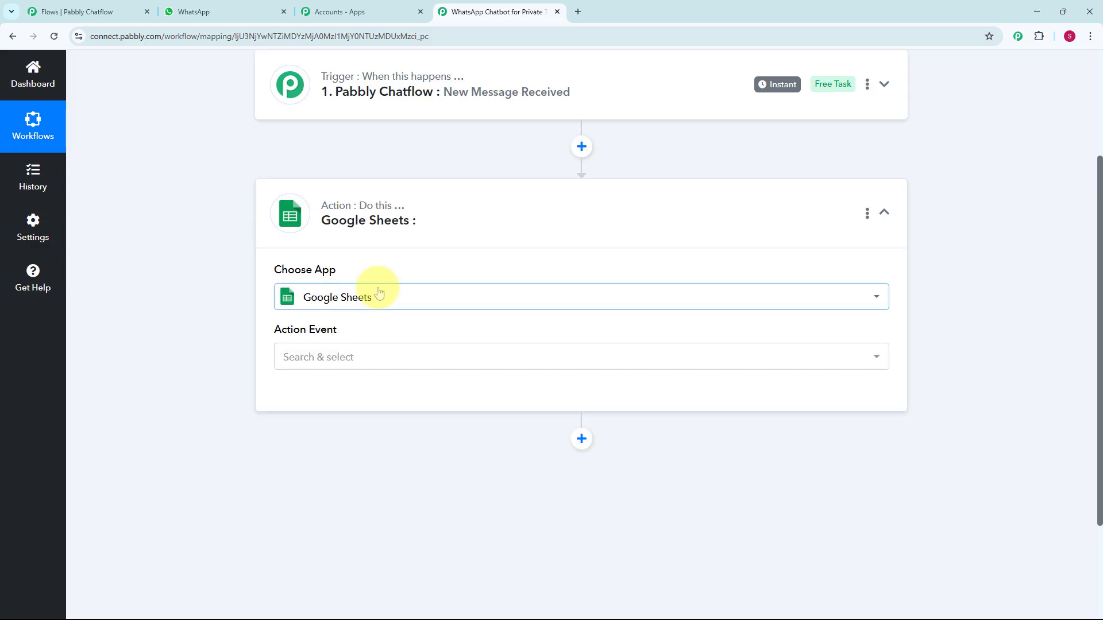
left_click(391, 367)
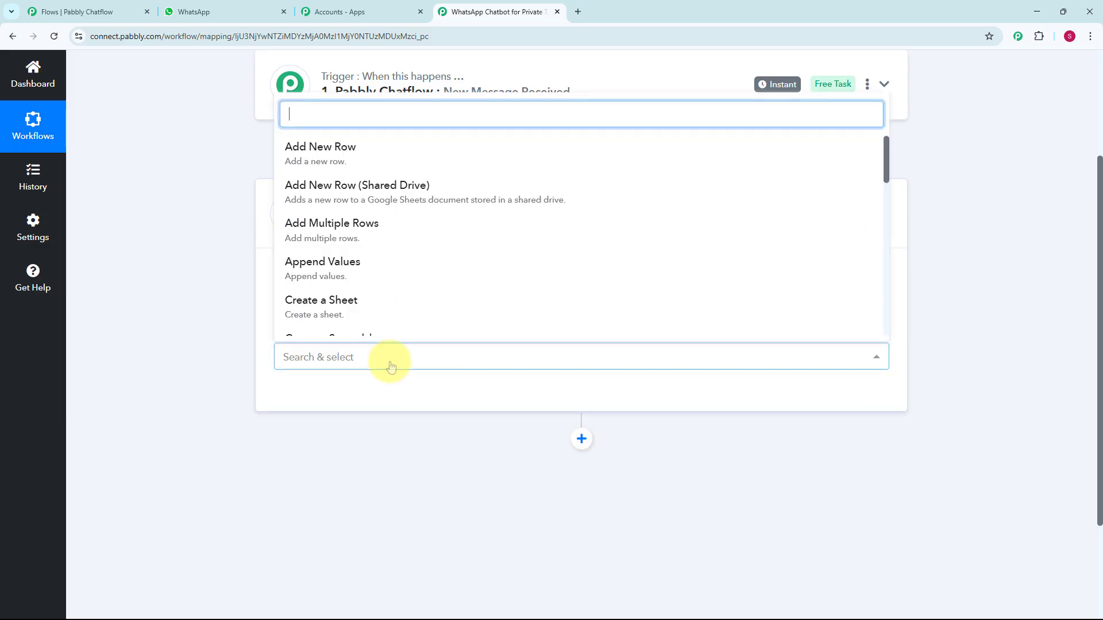
left_click(384, 165)
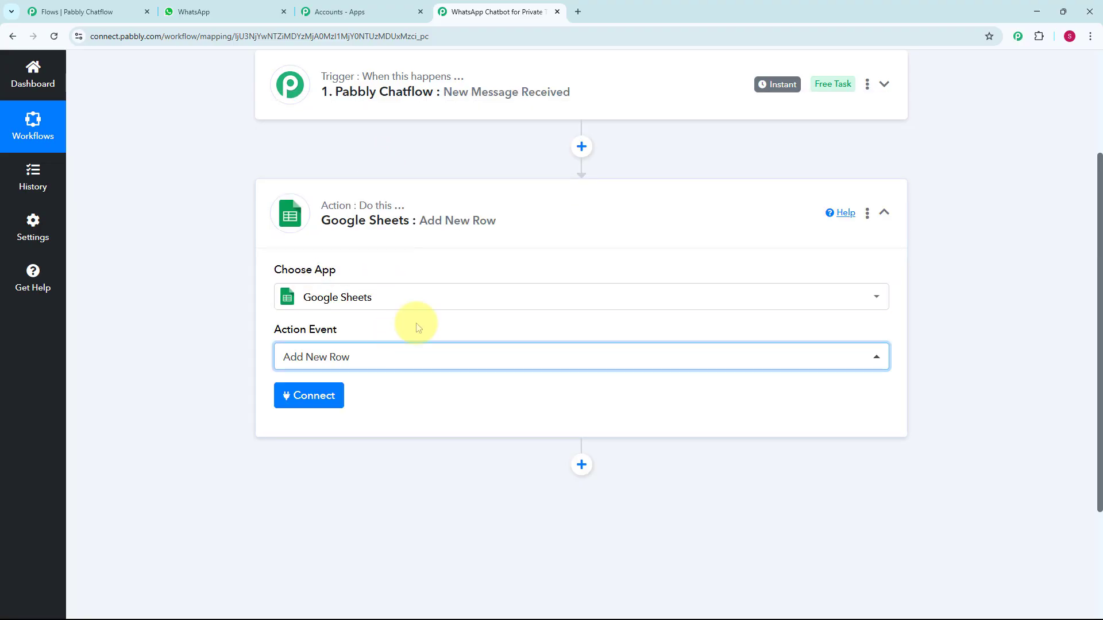
- Connect the action through the existing Google Sheets #3 connection and choose Sheet1 of Tutor spreadsheet
mouse_move(337, 331)
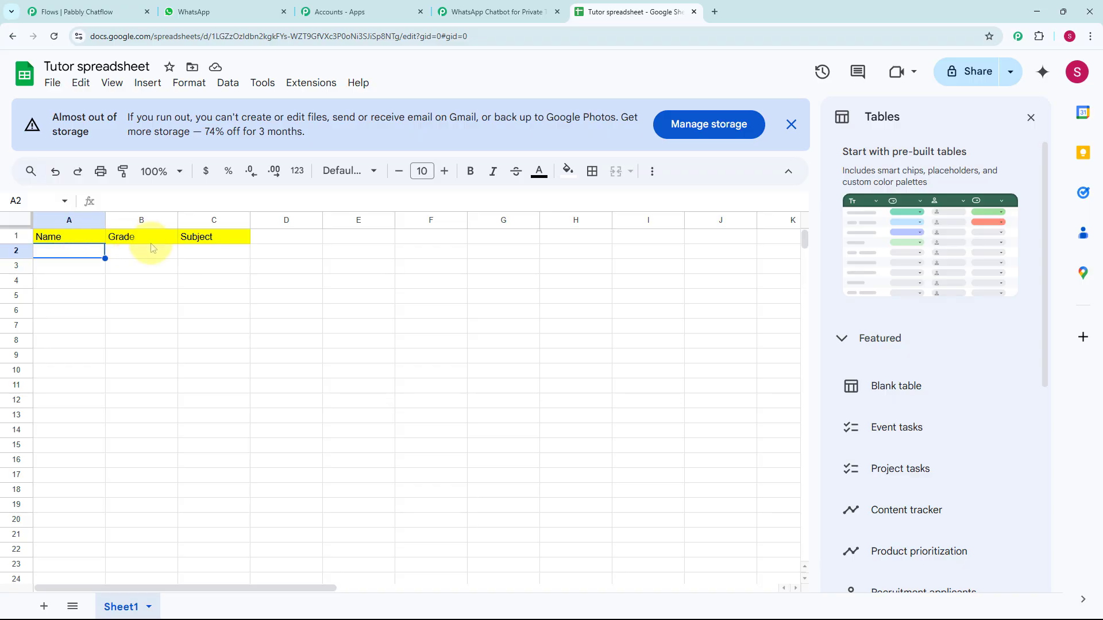
left_click(495, 11)
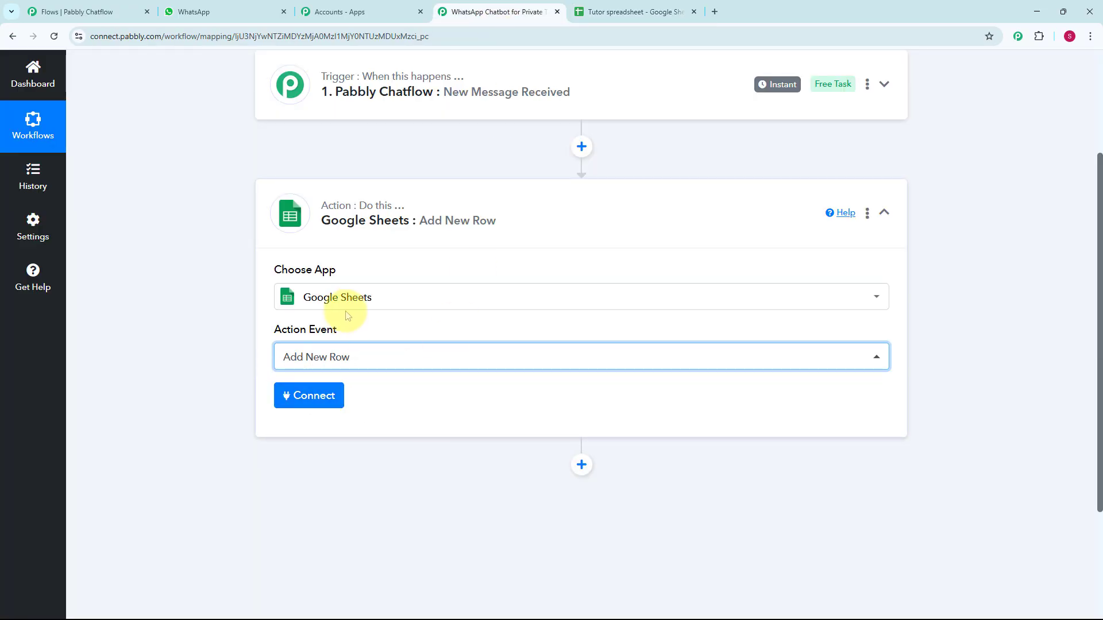
left_click(313, 397)
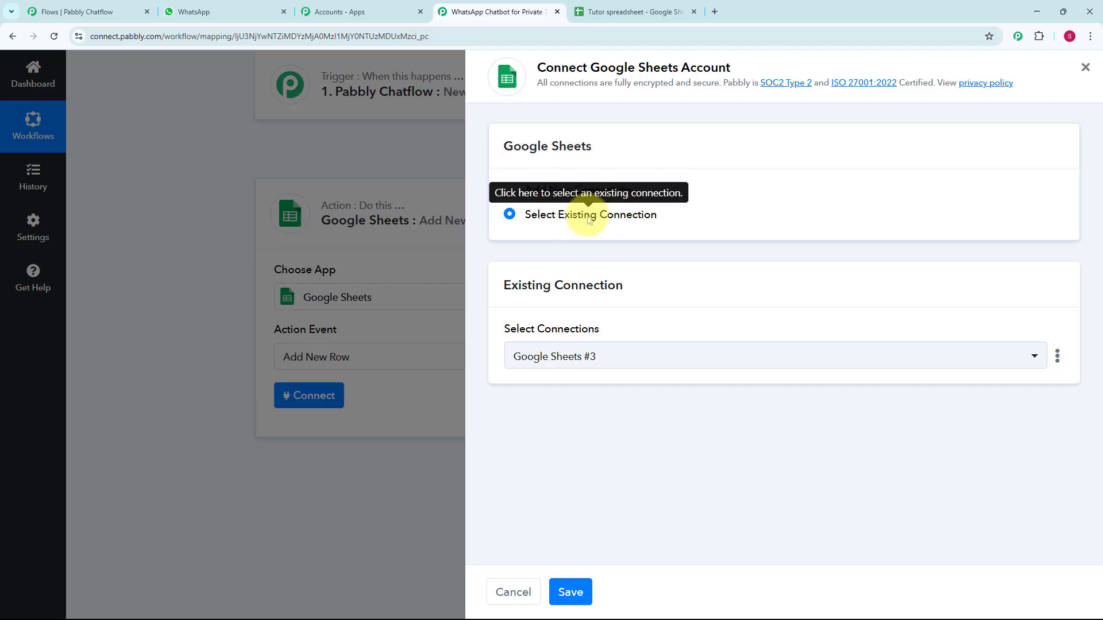
left_click(568, 592)
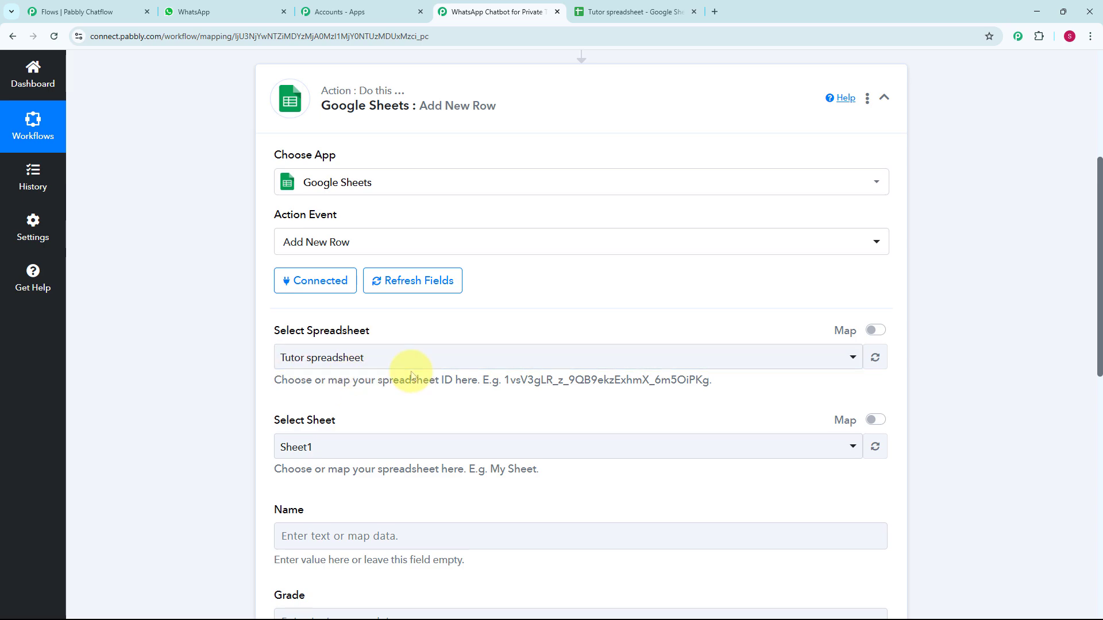
- Map the Name column to the Full Name value from the Pabbly Chatflow trigger's response
scroll(402, 368, "down", 2)
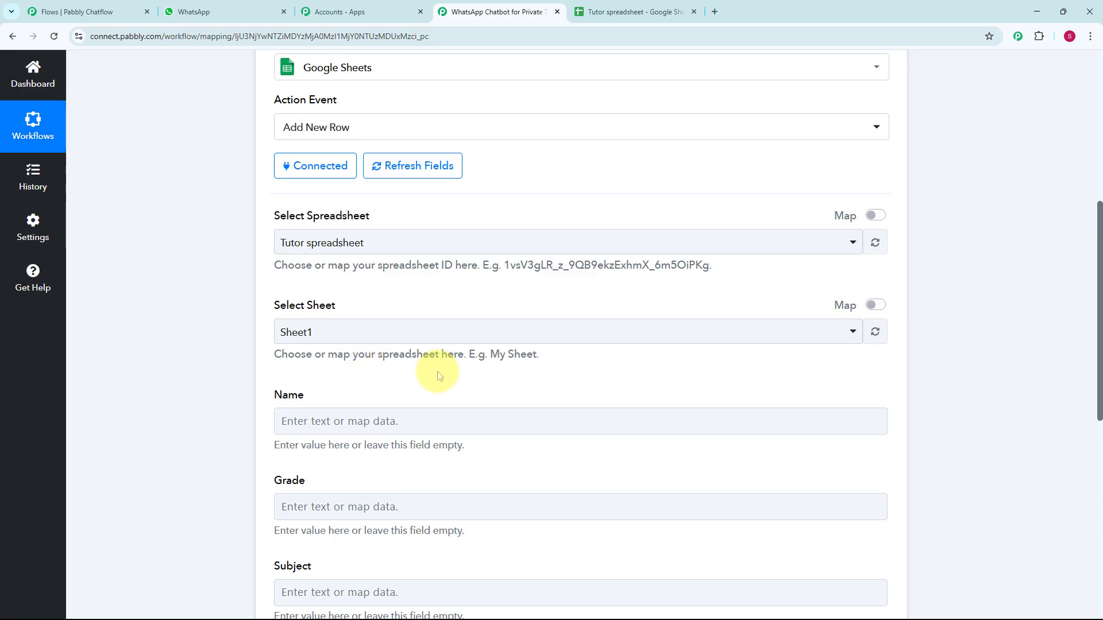
scroll(345, 321, "down", 2)
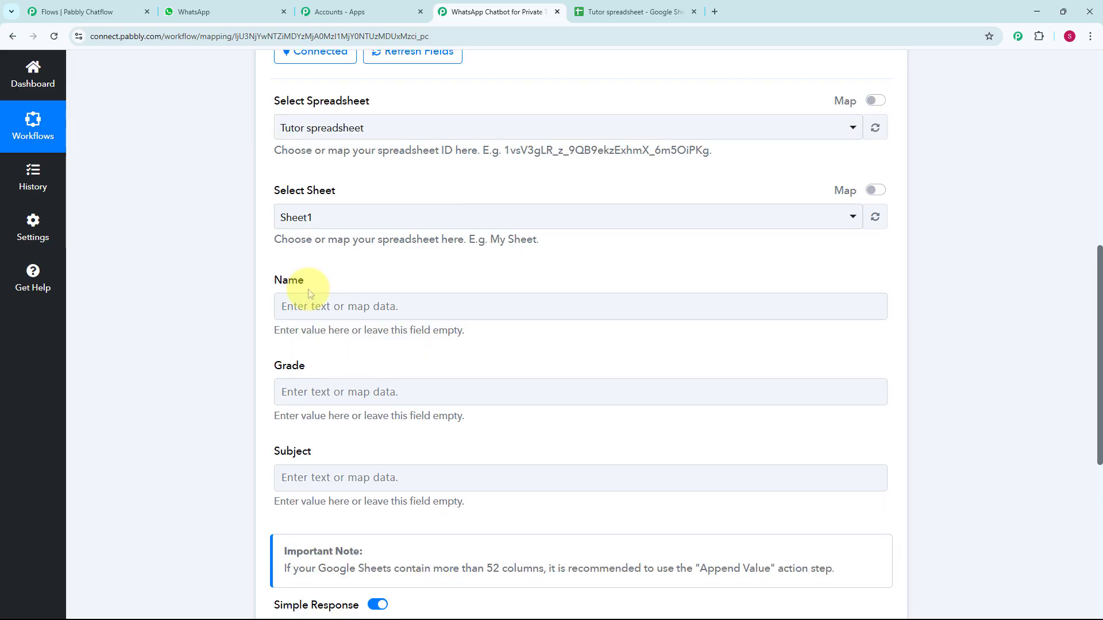
left_click(324, 306)
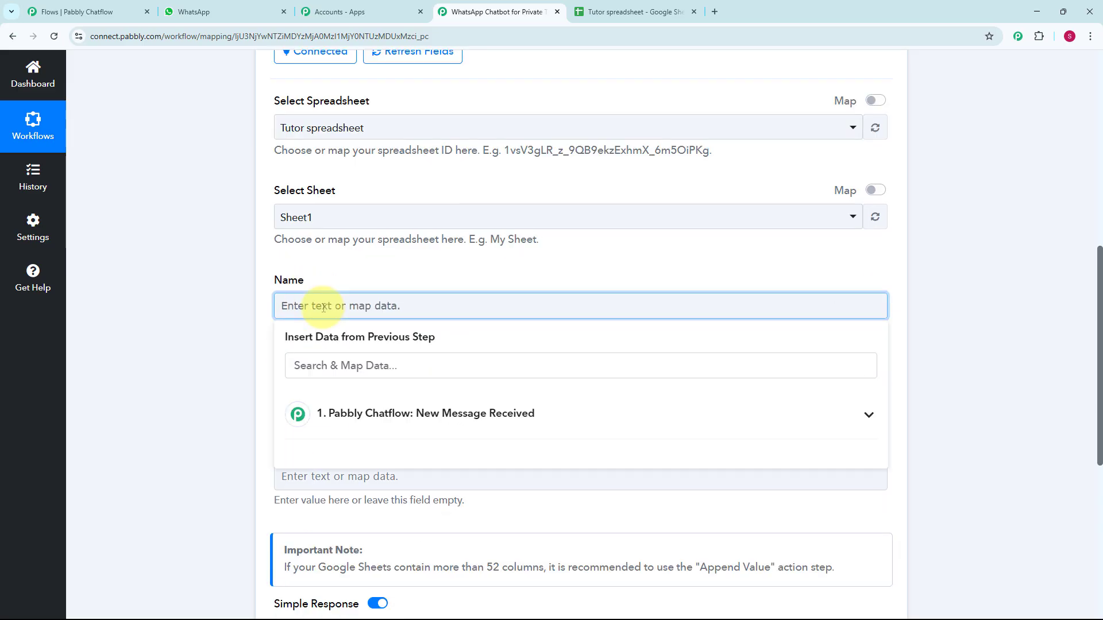
left_click(382, 419)
left_click(356, 518)
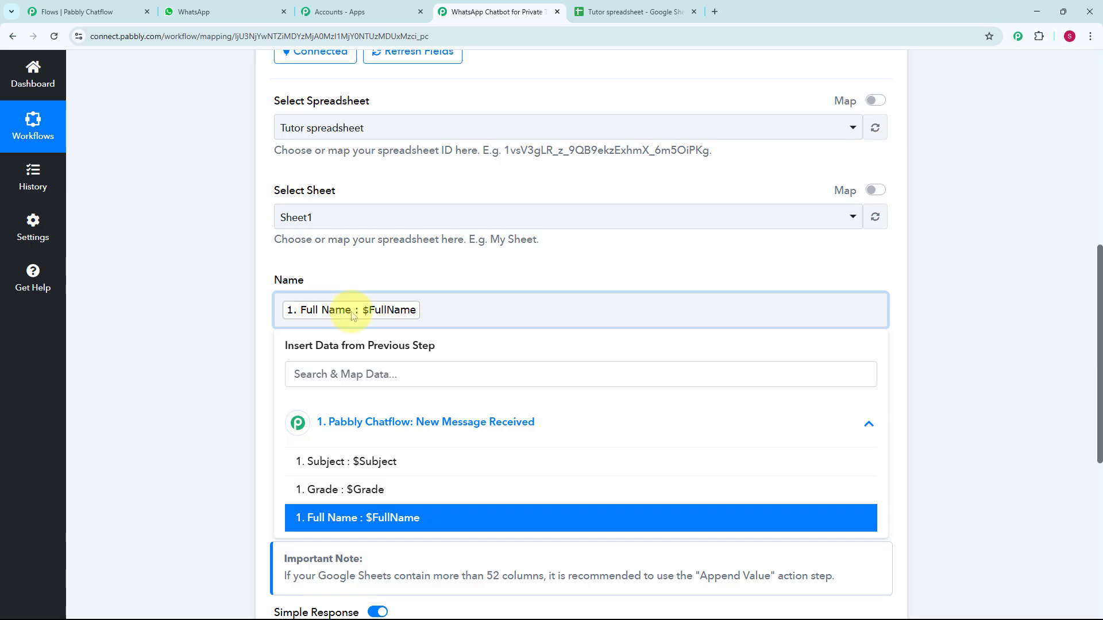
- Map the Grade and Subject columns to the Grade and Subject values from the Pabbly Chatflow trigger's response
left_click(216, 448)
left_click(365, 401)
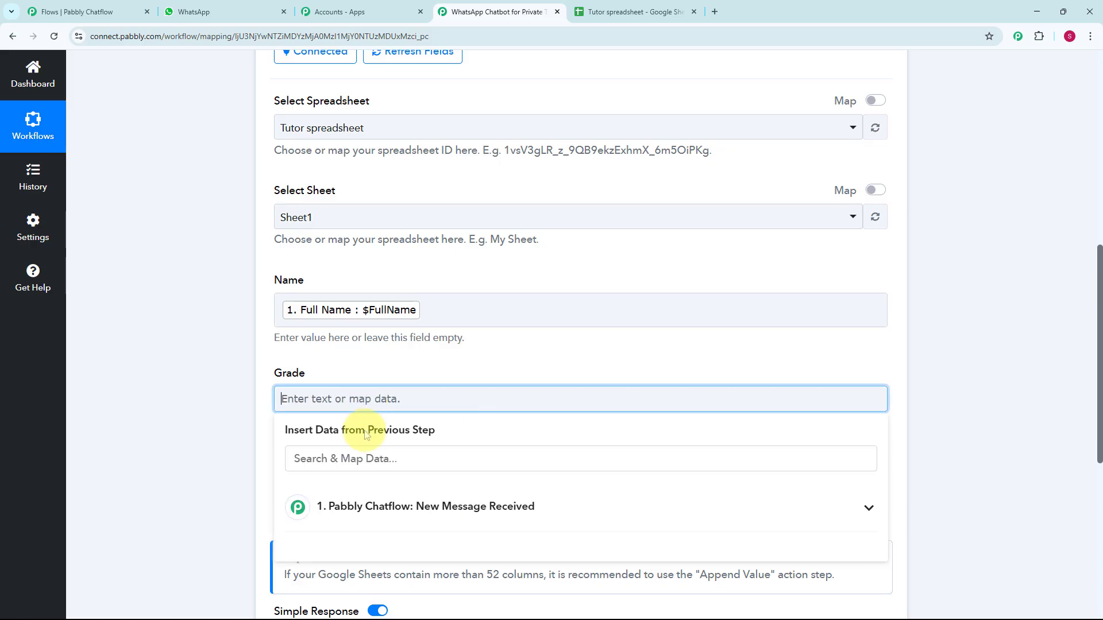
left_click(368, 506)
left_click(386, 579)
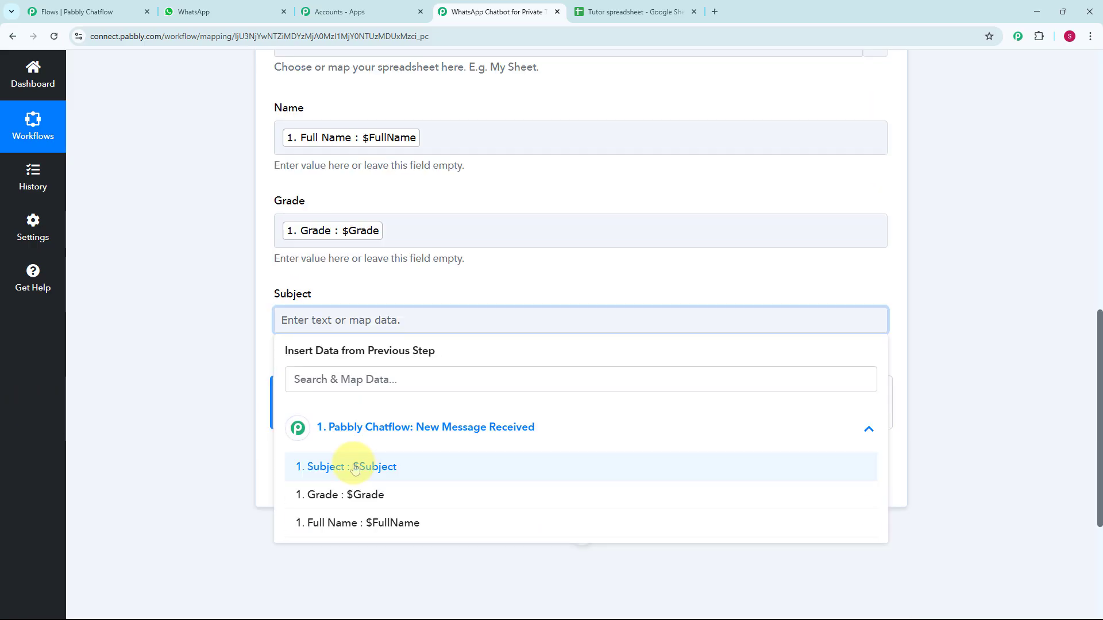
left_click(354, 468)
left_click(208, 370)
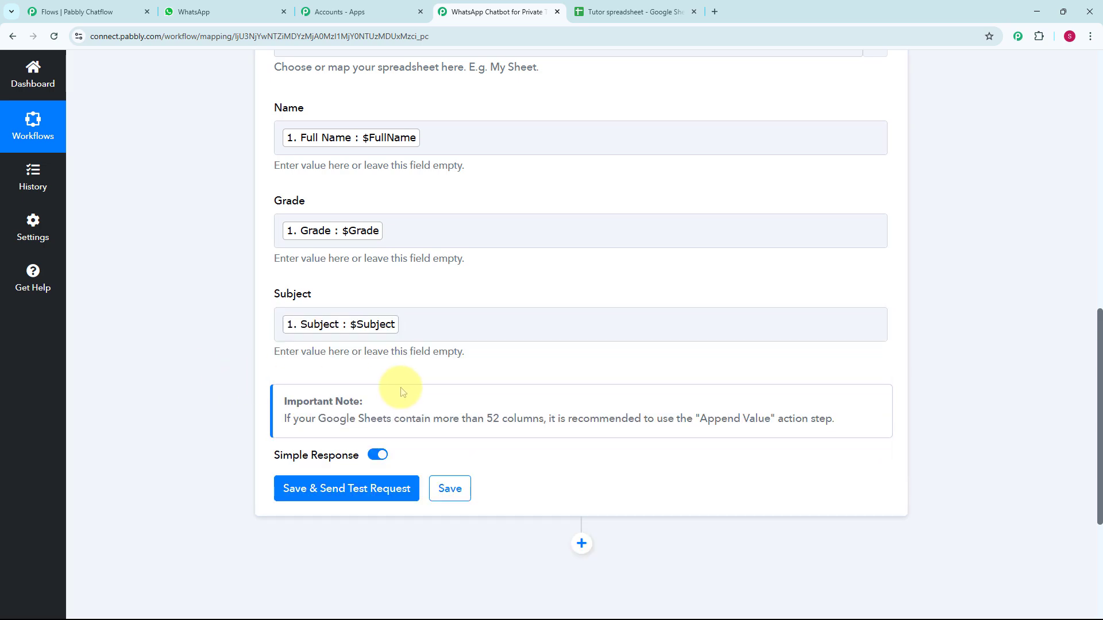
- Send a test request from the Google Sheets action, save it, and check the new row in Tutor spreadsheet
scroll(438, 366, "up", 3)
scroll(443, 369, "down", 3)
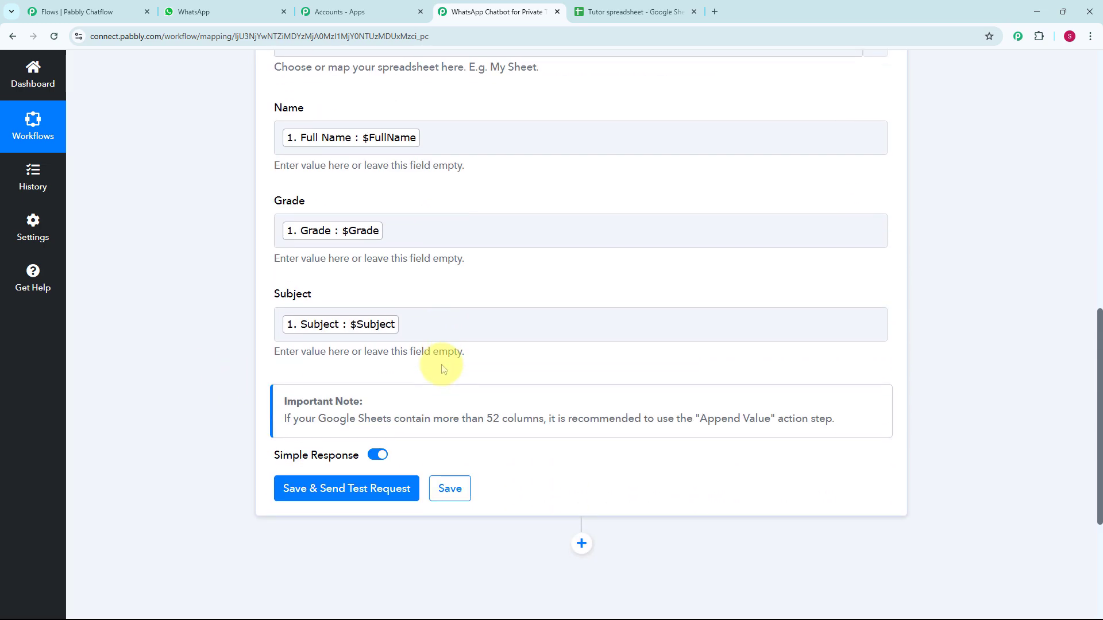
left_click(355, 490)
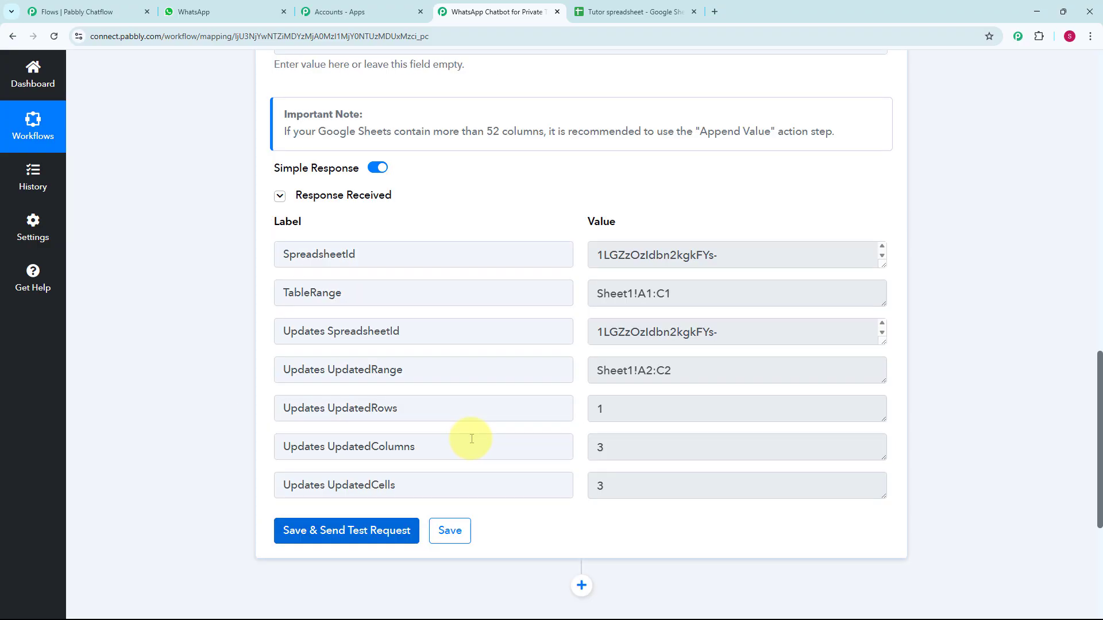
scroll(472, 438, "down", 1)
left_click(453, 475)
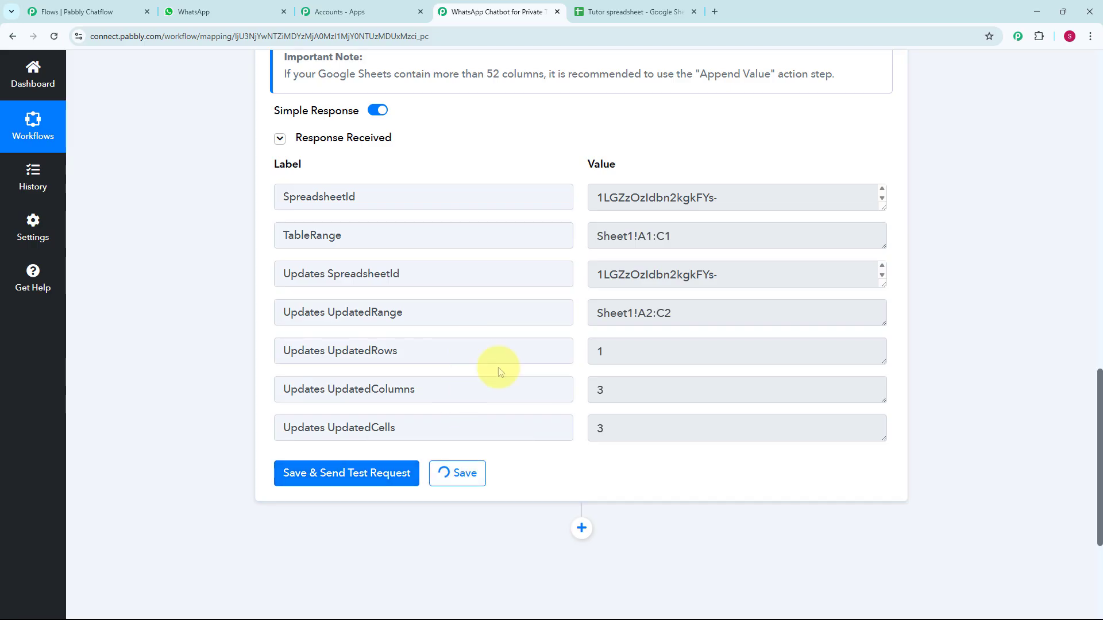
scroll(498, 360, "up", 1)
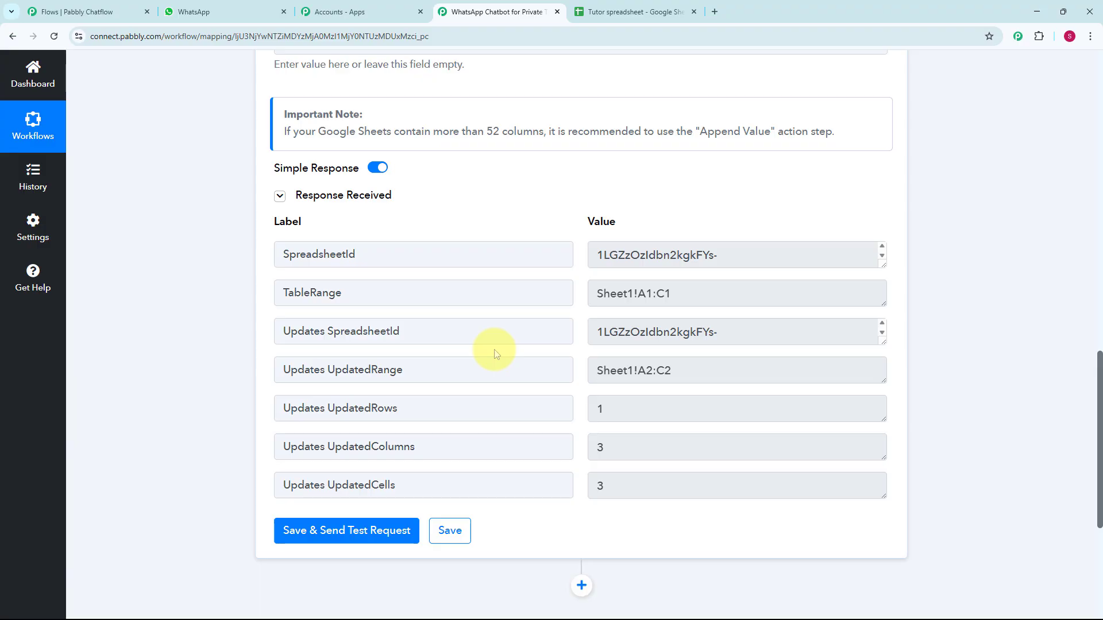
left_click(630, 12)
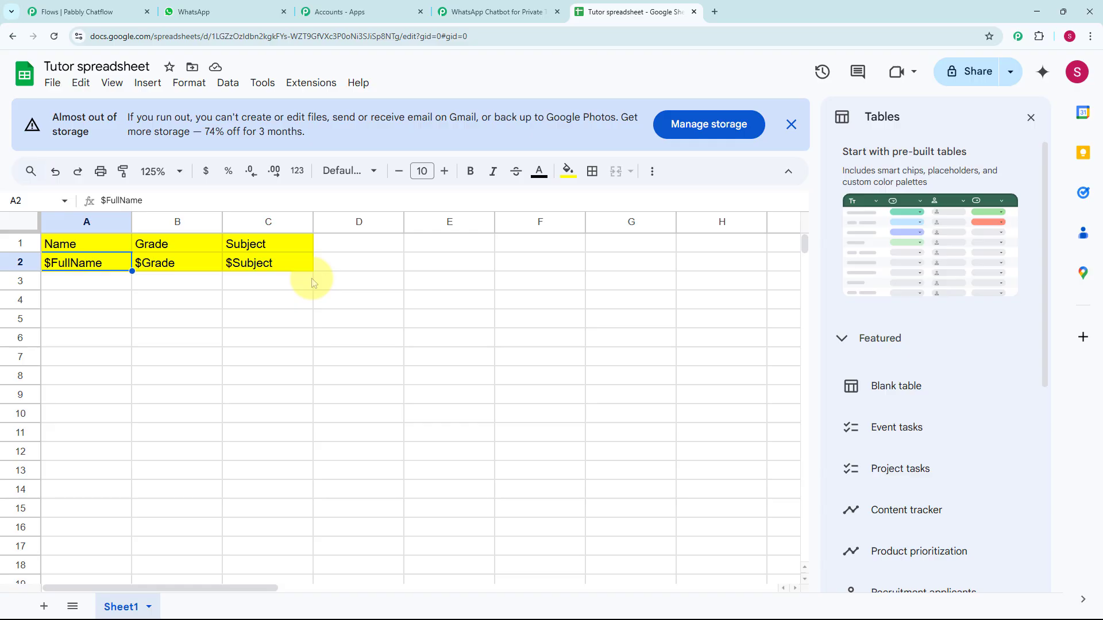
- Switch to Pabbly Chatflow, save the API Request settings, and link its Status Fallback output to a new Text + Button message
left_click(87, 12)
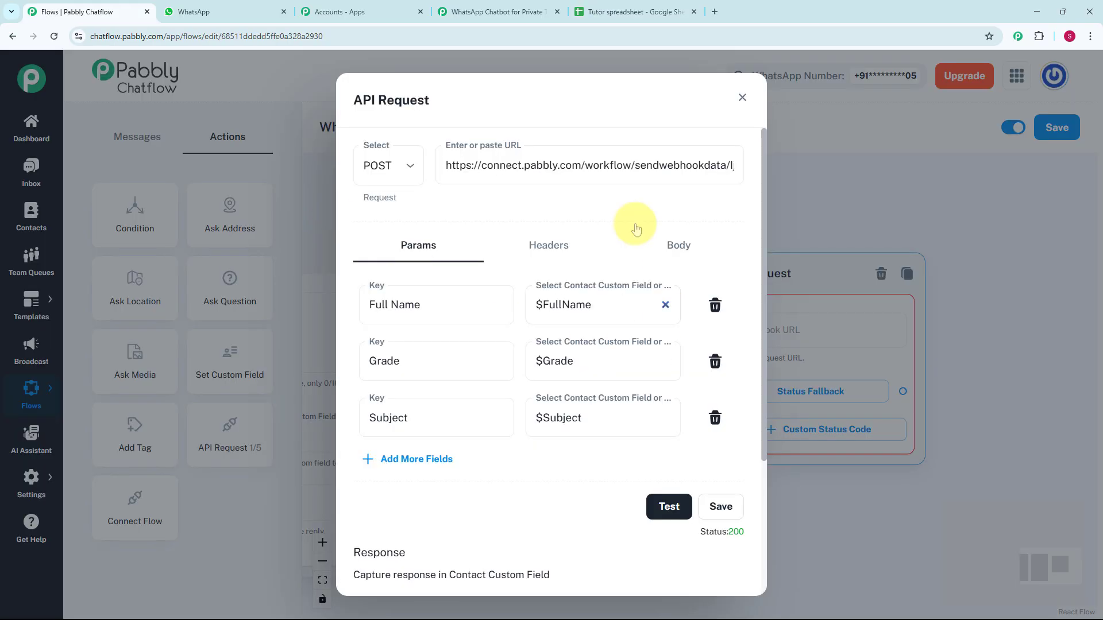
left_click(718, 514)
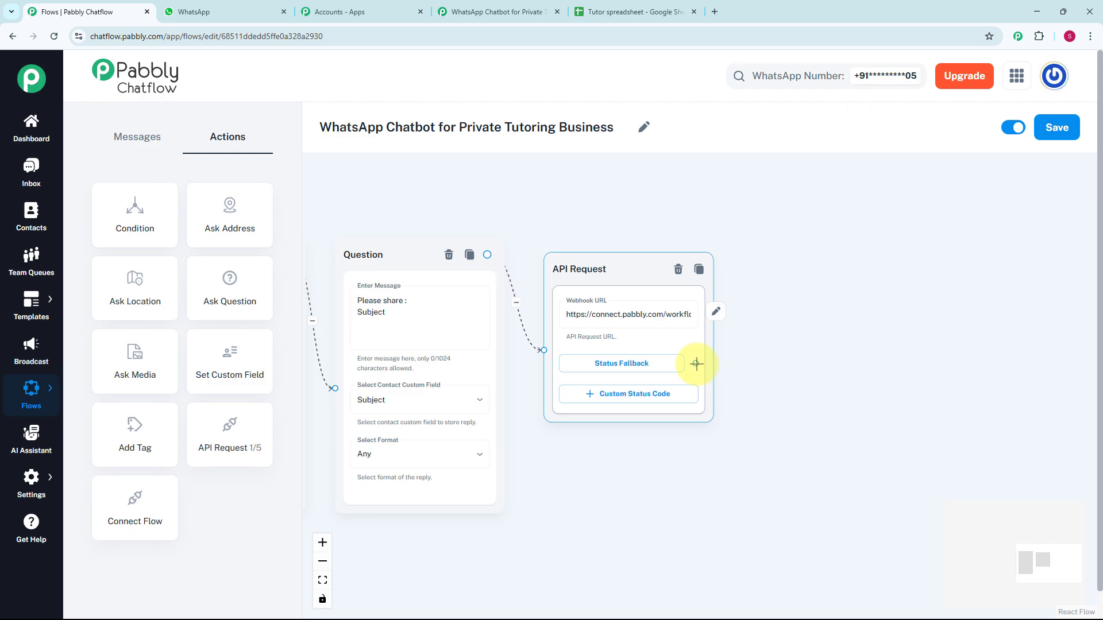
left_click_drag(696, 364, 792, 296)
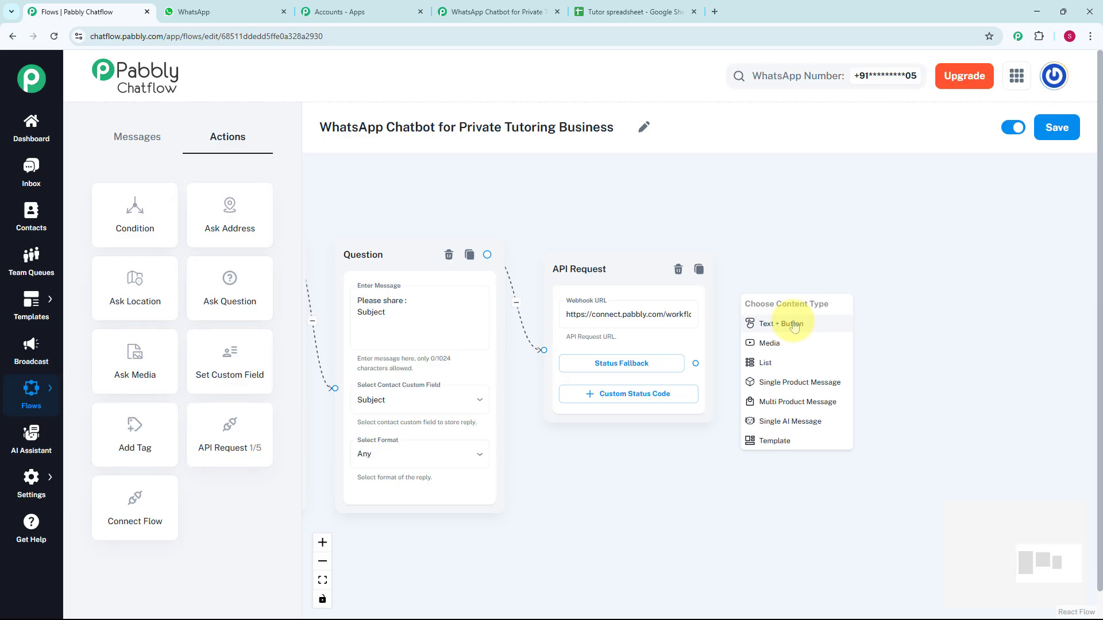
left_click(793, 325)
- Set the new message to "Thank you! *$Fullname* Your demo class has been scheduled. 📌 We'll confirm shortly via WhatsApp."
left_click(814, 324)
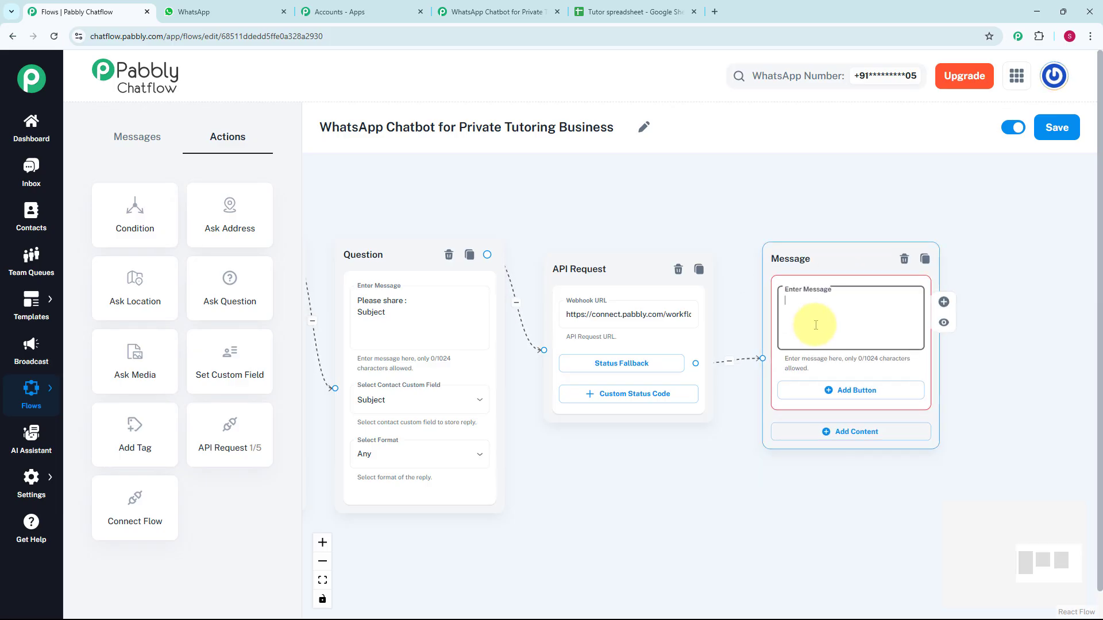
scroll(816, 325, "up", 2)
scroll(816, 325, "up", 1)
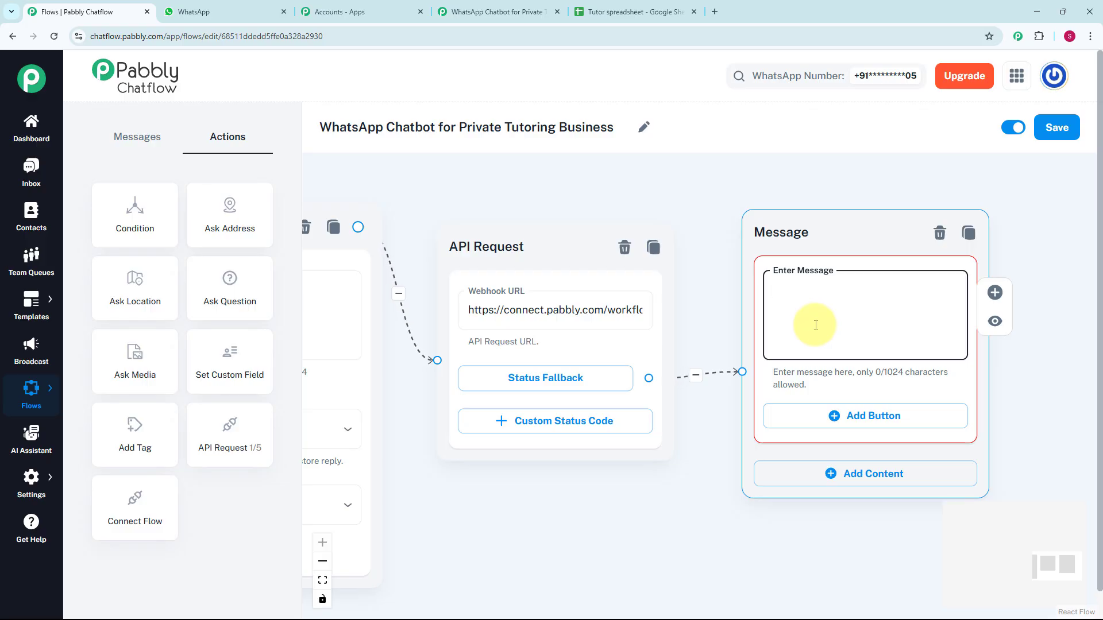
type("Thank you!  *$Fullname* Your demo class has been scheduled. 📌 We'll confirm shortly via WhatsApp.")
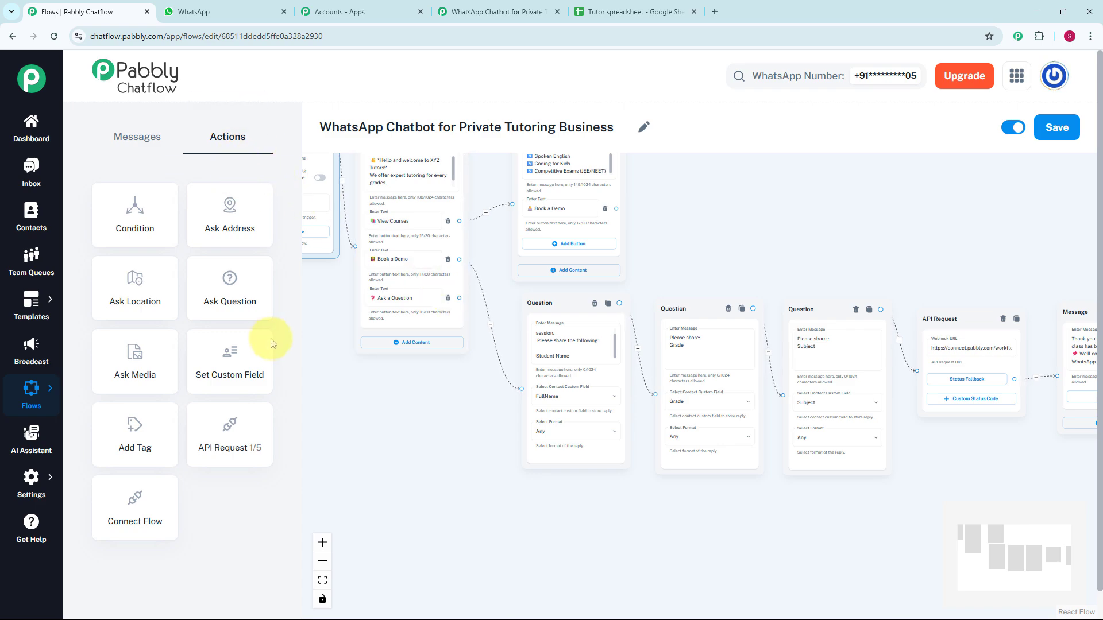
- Link Ask a Question to a new question: "Please type your question below 👇 Our team will reply shortly.", custom field Issue, format Any
left_click_drag(236, 306, 553, 615)
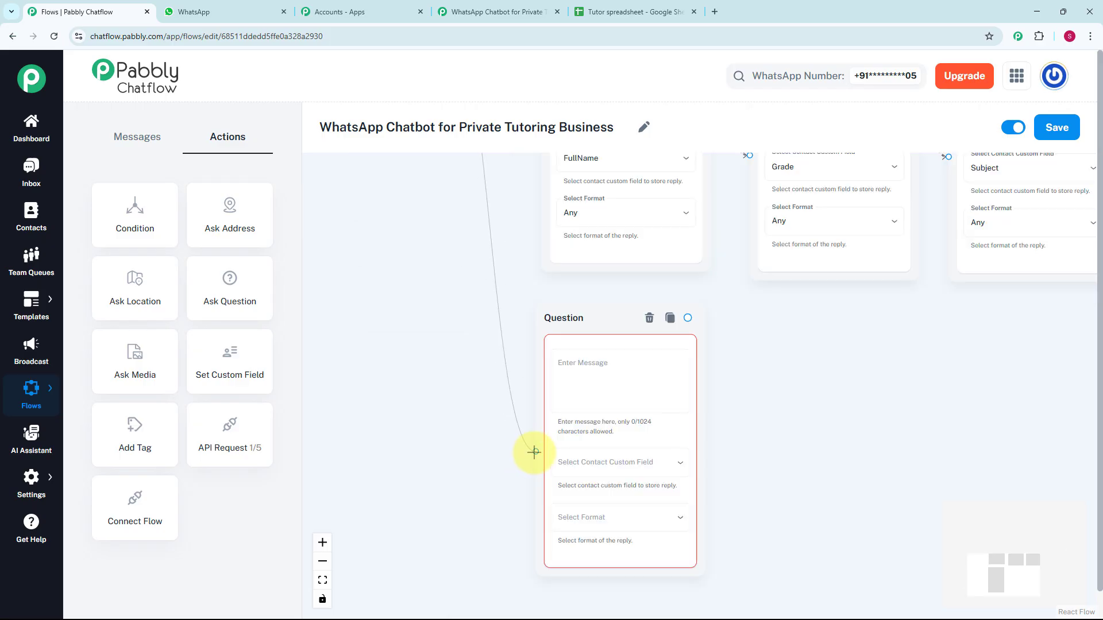
left_click(614, 393)
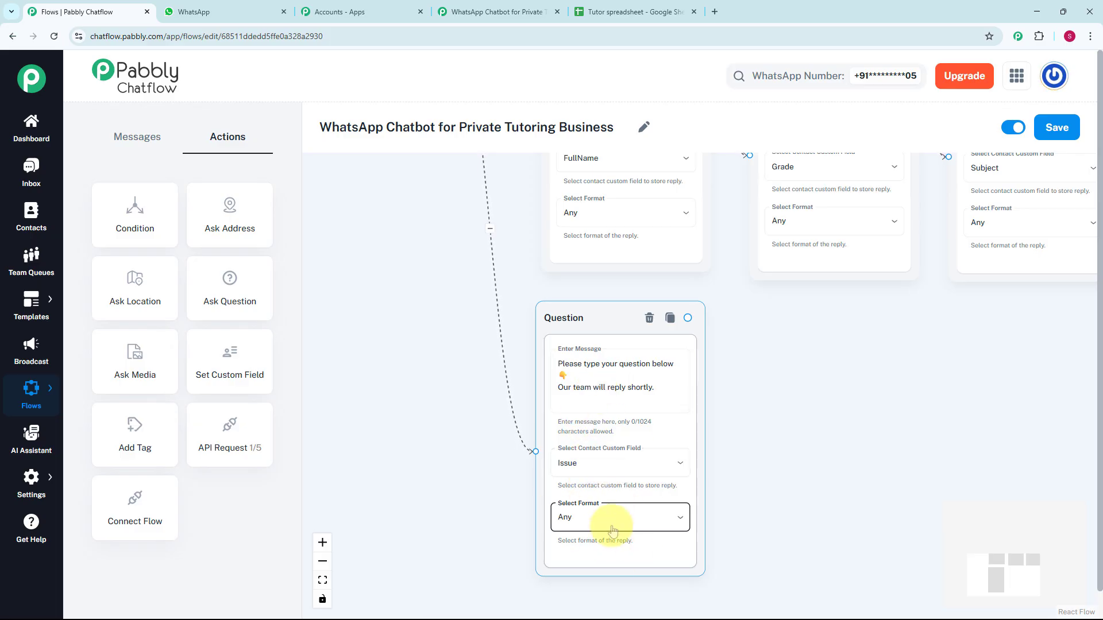
- Connect the Book a Demo button of the courses message to the Student Name question and save the flow
scroll(727, 430, "down", 3)
left_click_drag(739, 423, 730, 484)
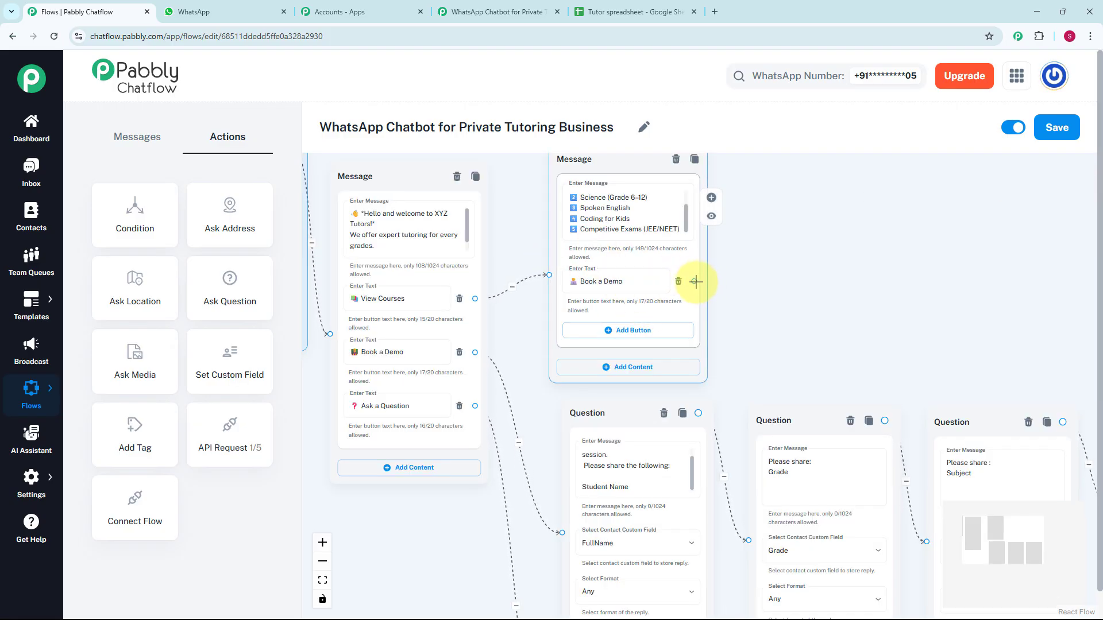
left_click_drag(700, 281, 562, 533)
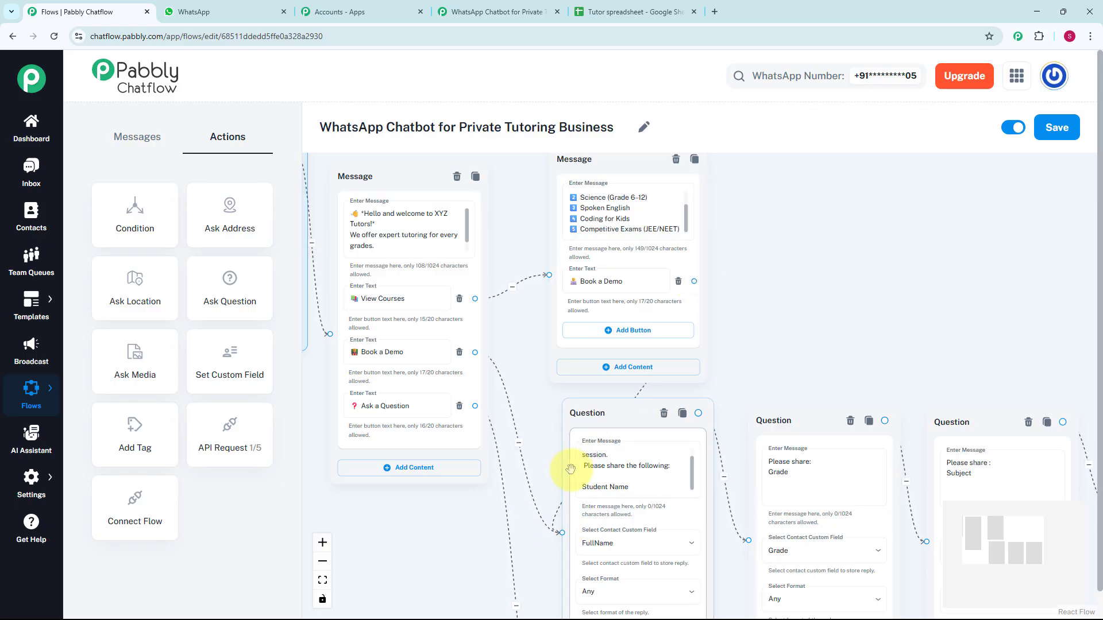
scroll(722, 262, "down", 5)
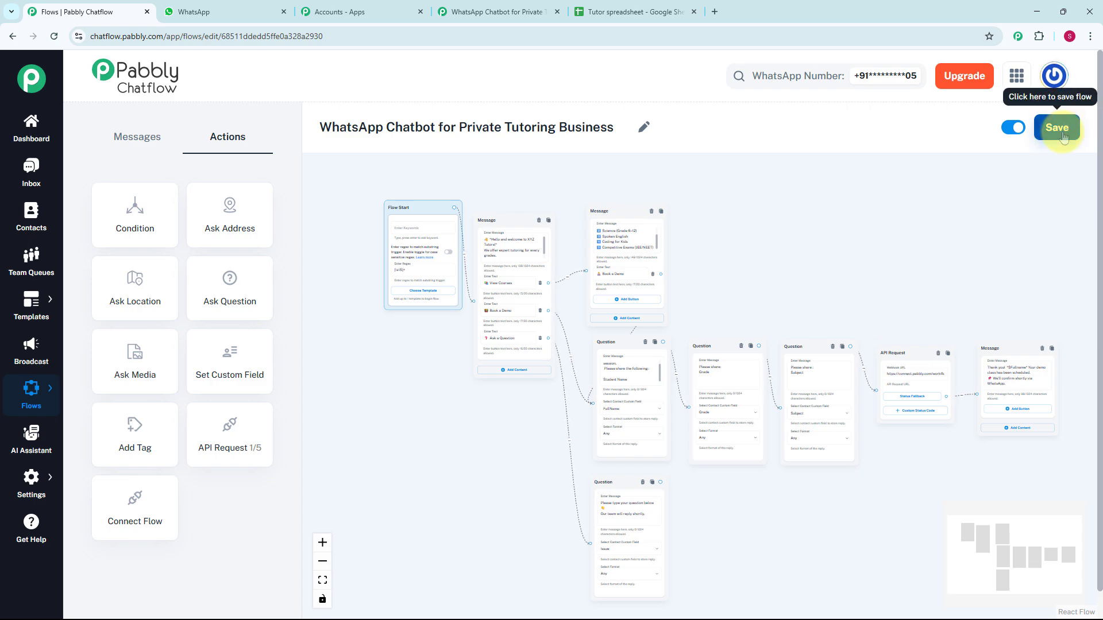
left_click(1041, 128)
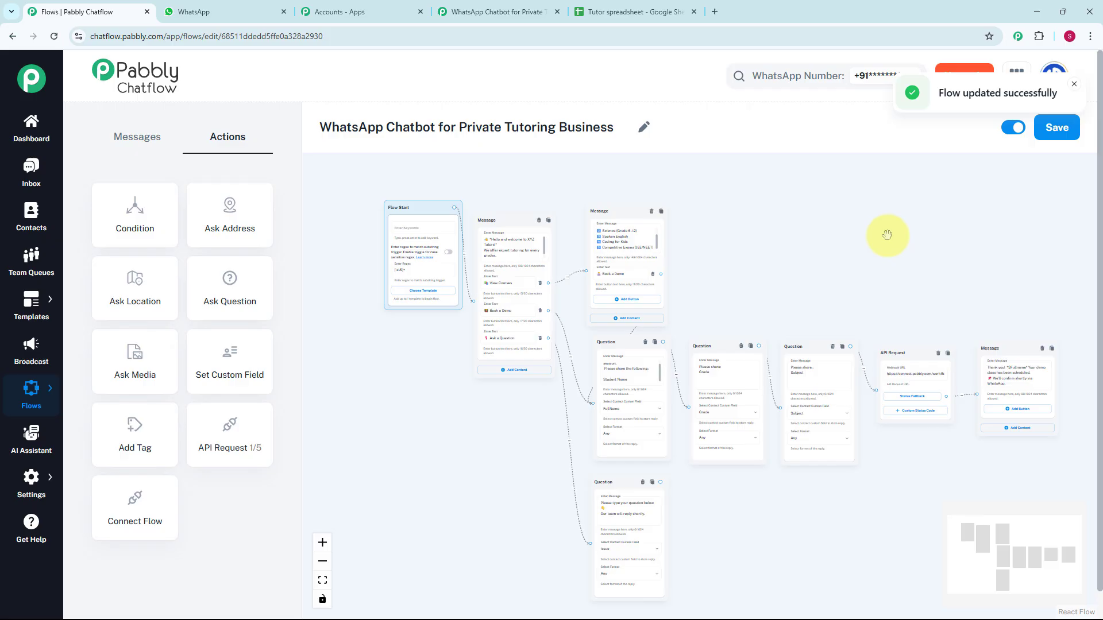
- Open the test contact's Inbox conversation and examine the chatbot's welcome message and its reply to View Courses
left_click(24, 178)
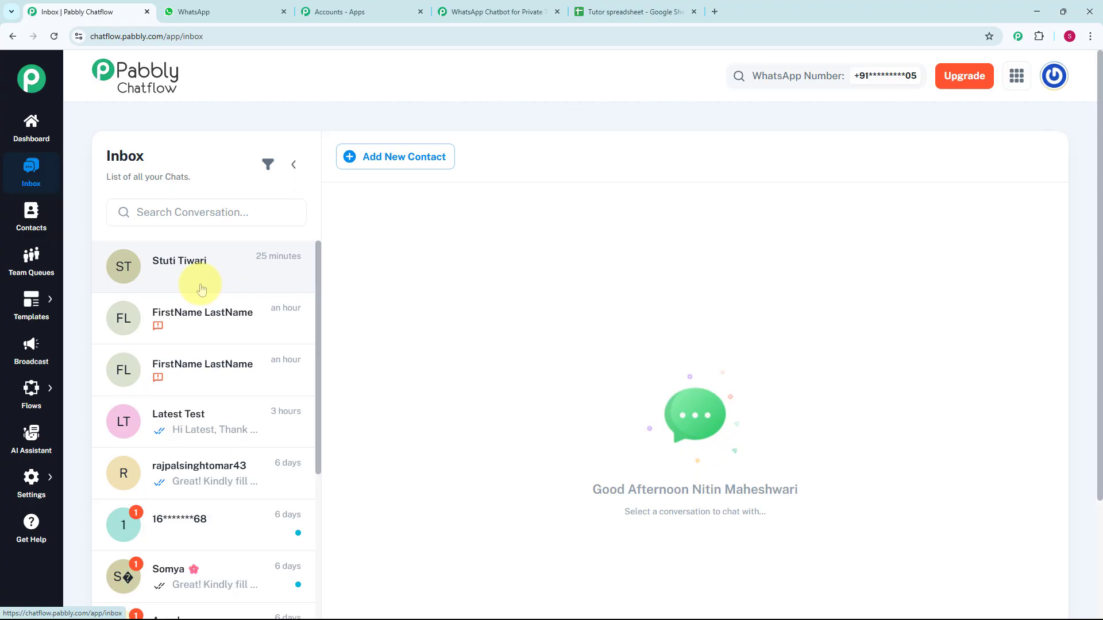
left_click(201, 289)
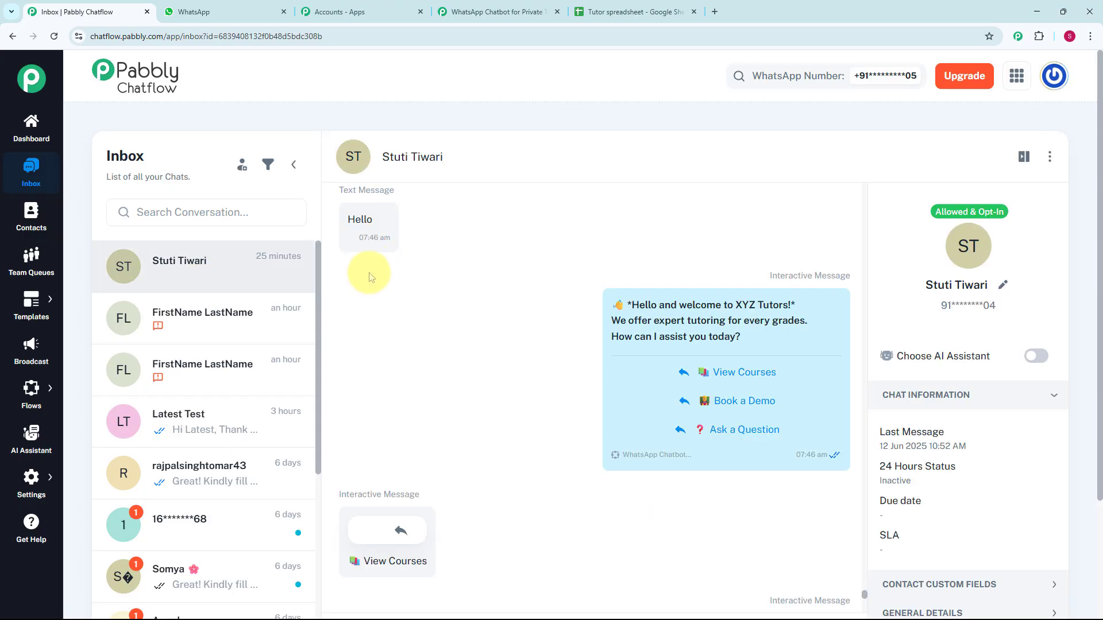
mouse_move(676, 299)
mouse_move(615, 302)
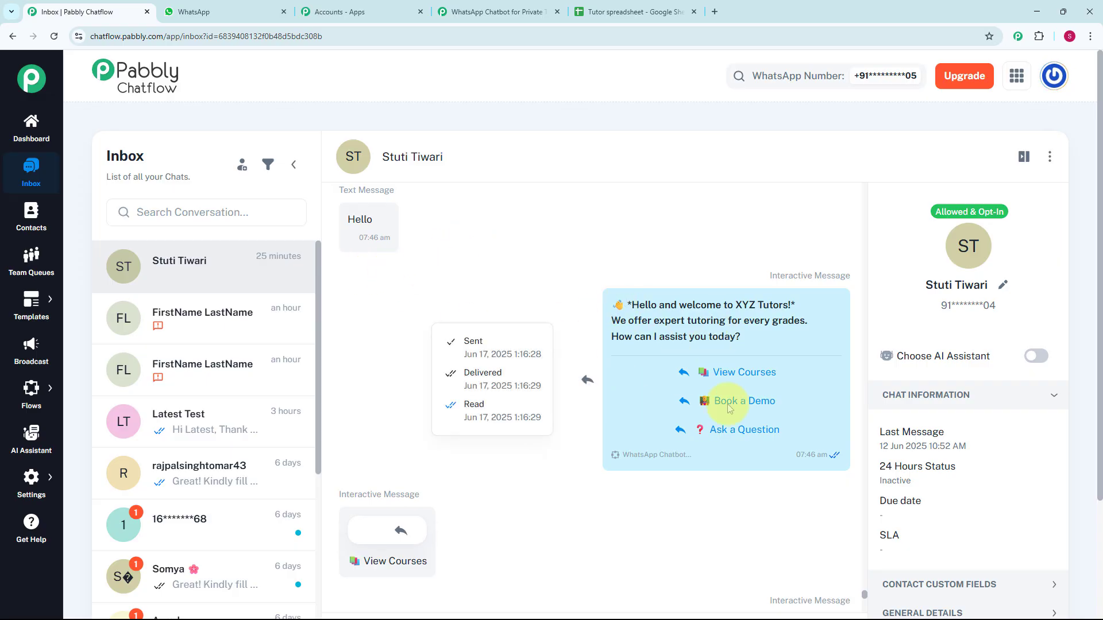
scroll(632, 381, "down", 4)
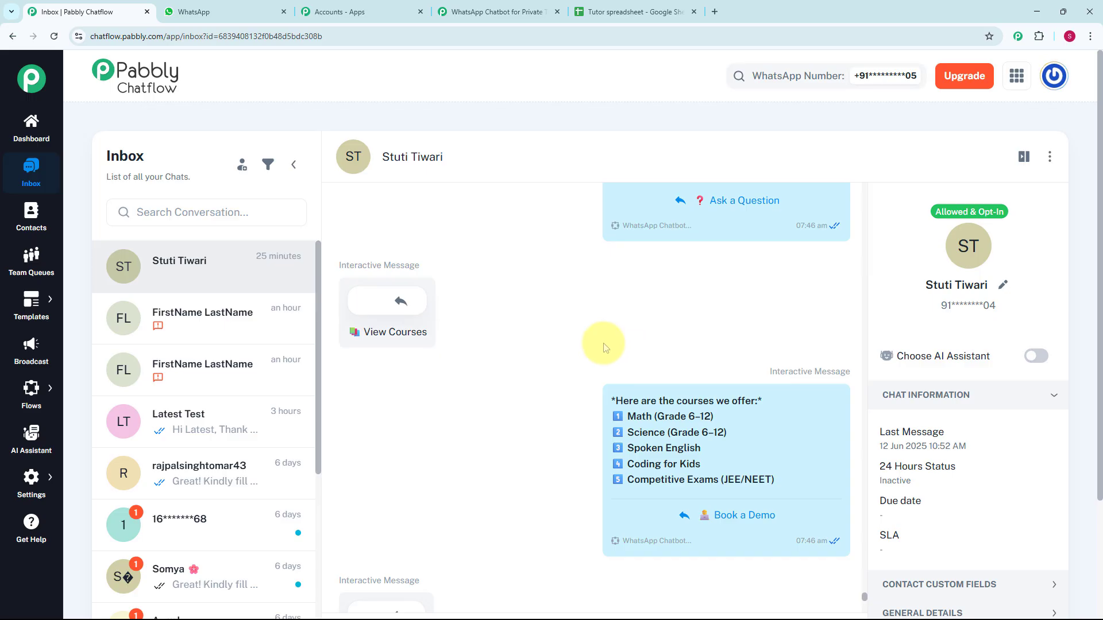
- Examine the demo booking exchange in the conversation, from the student name question through grade and subject to the final confirmation message
key("ctrl+Tab")
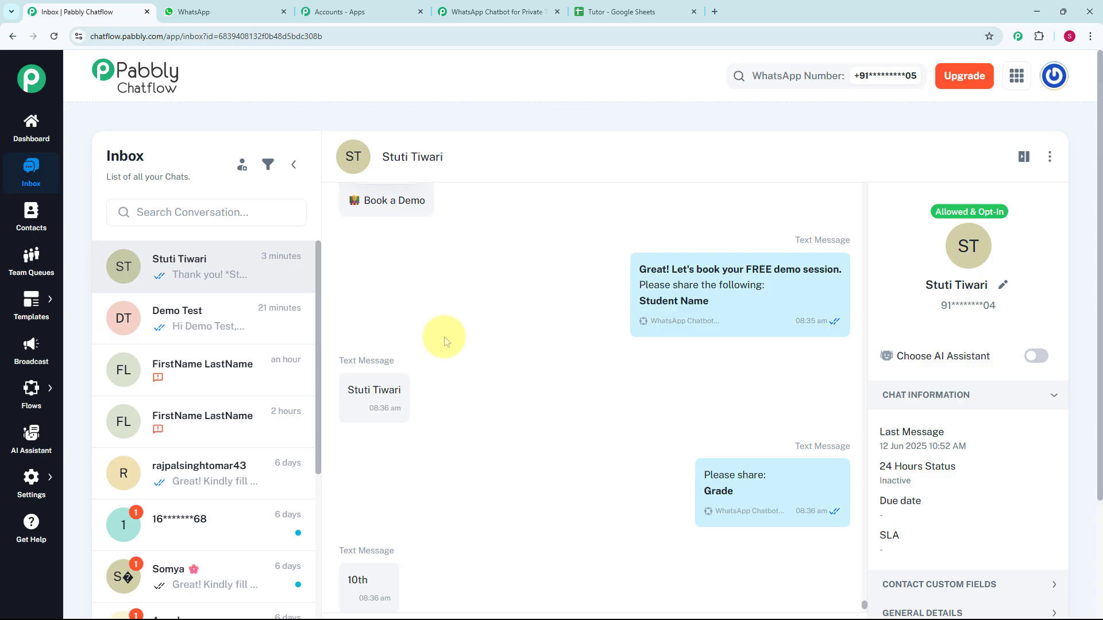
scroll(444, 337, "down", 2)
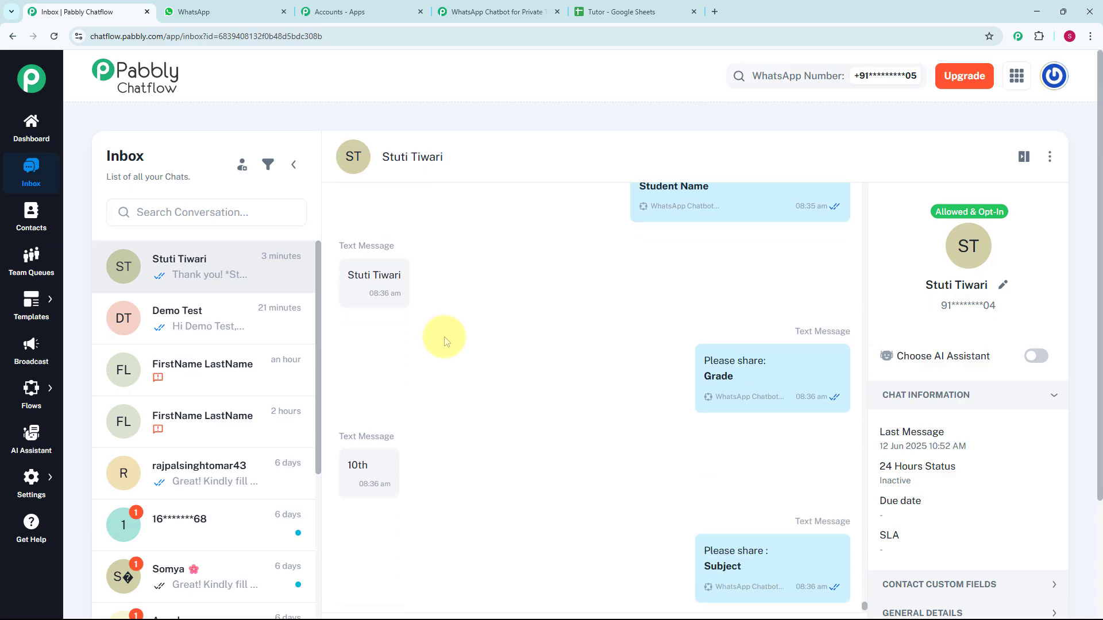
scroll(444, 336, "down", 1)
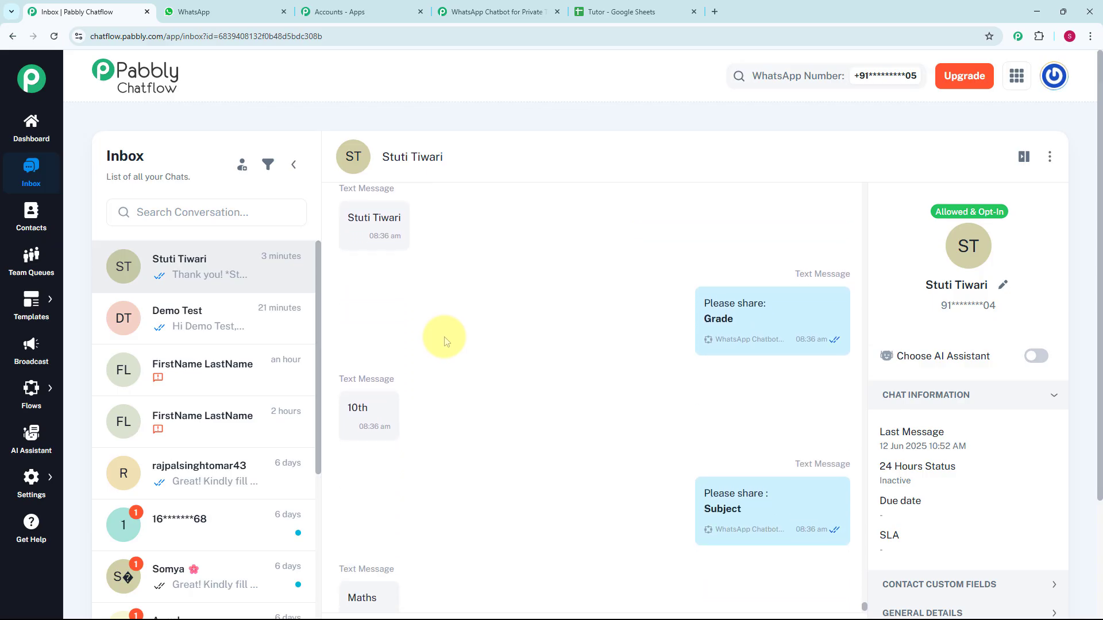
scroll(444, 337, "down", 1)
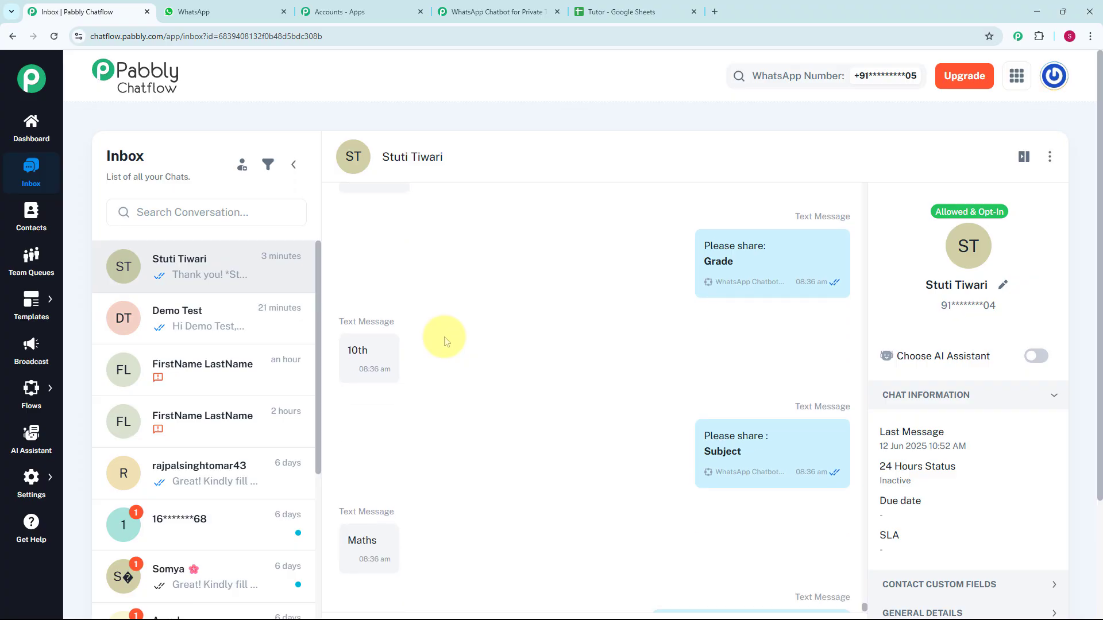
scroll(443, 336, "down", 1)
scroll(443, 341, "down", 1)
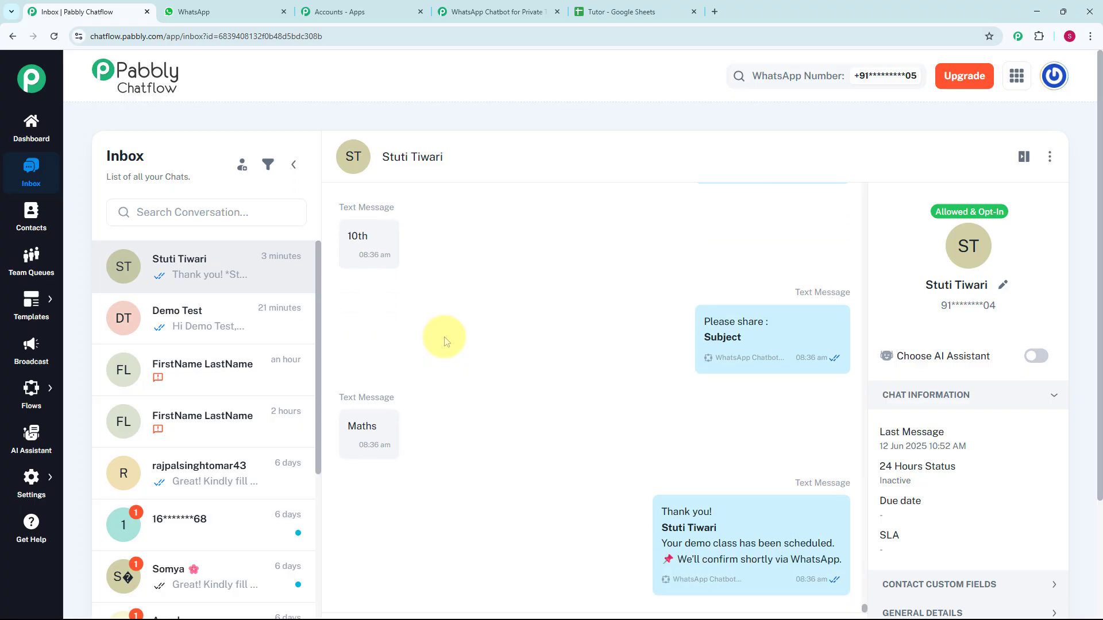